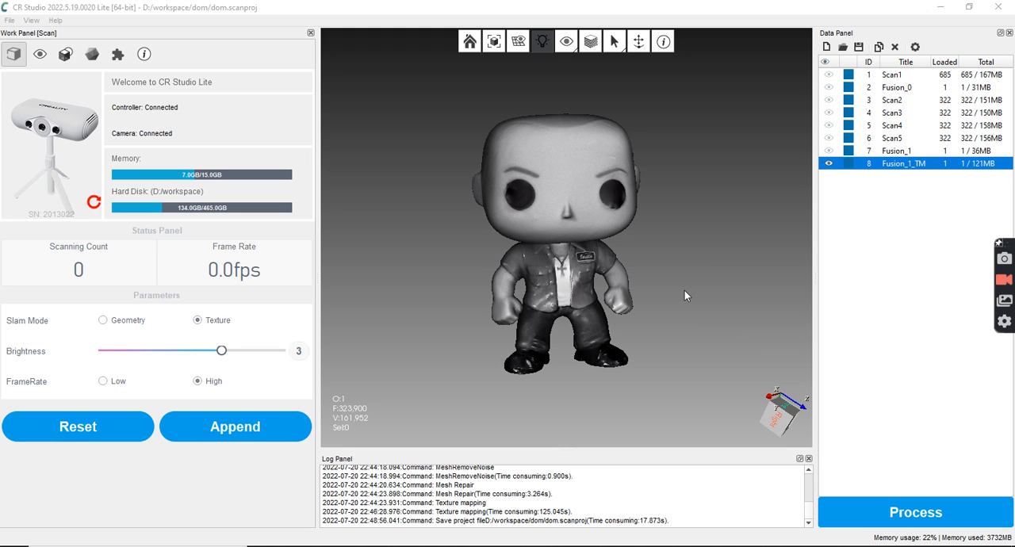
Examine the textured Fusion_1_TM figure from several angles, including the details of the face, jacket and chest name tag
scroll(620, 322, up, 3)
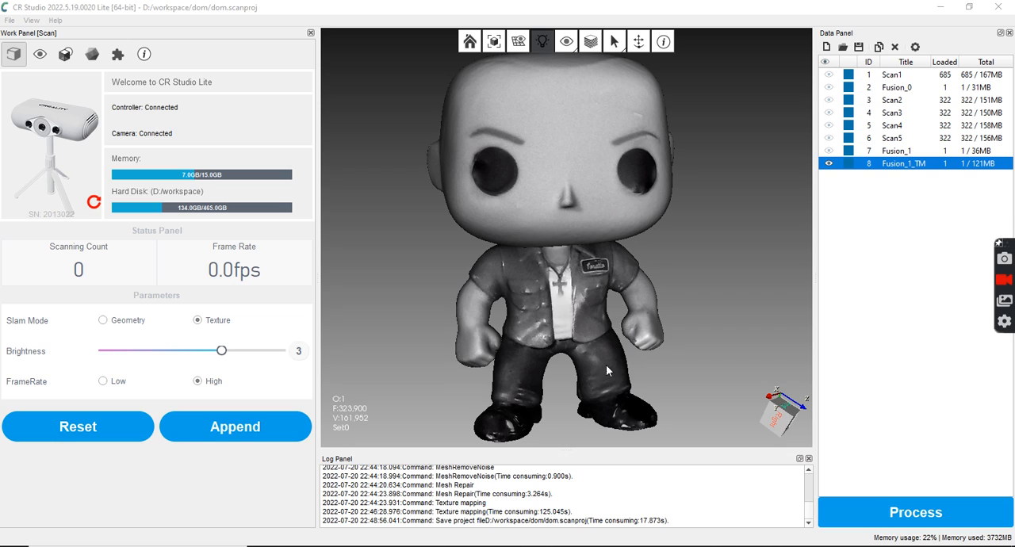
drag(647, 360, 612, 283)
drag(597, 155, 556, 259)
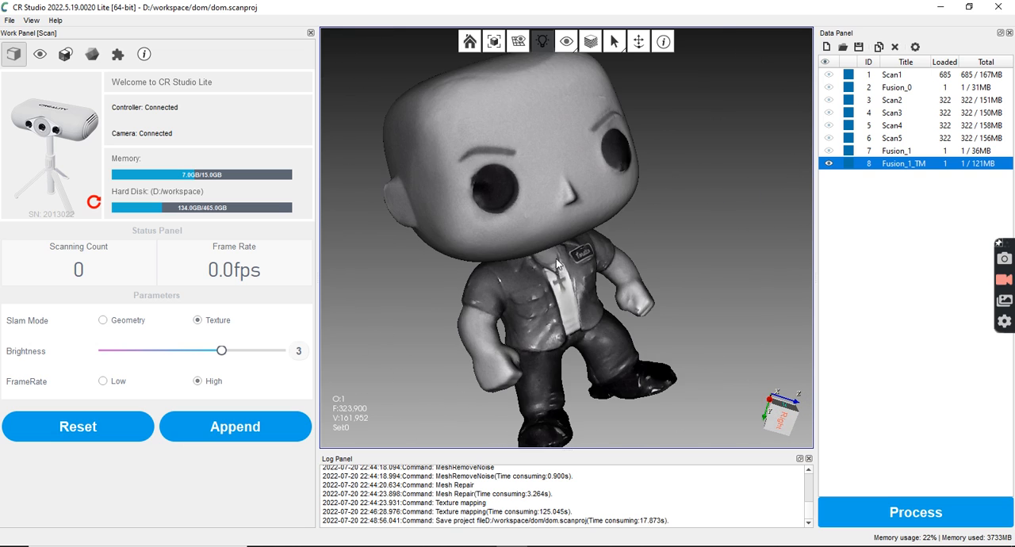
scroll(581, 295, down, 5)
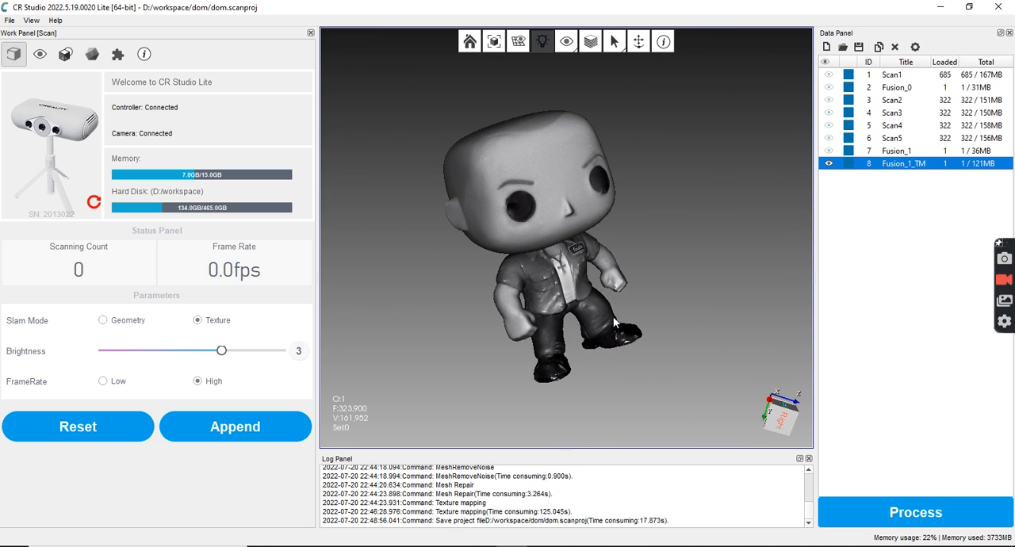
drag(586, 151, 664, 159)
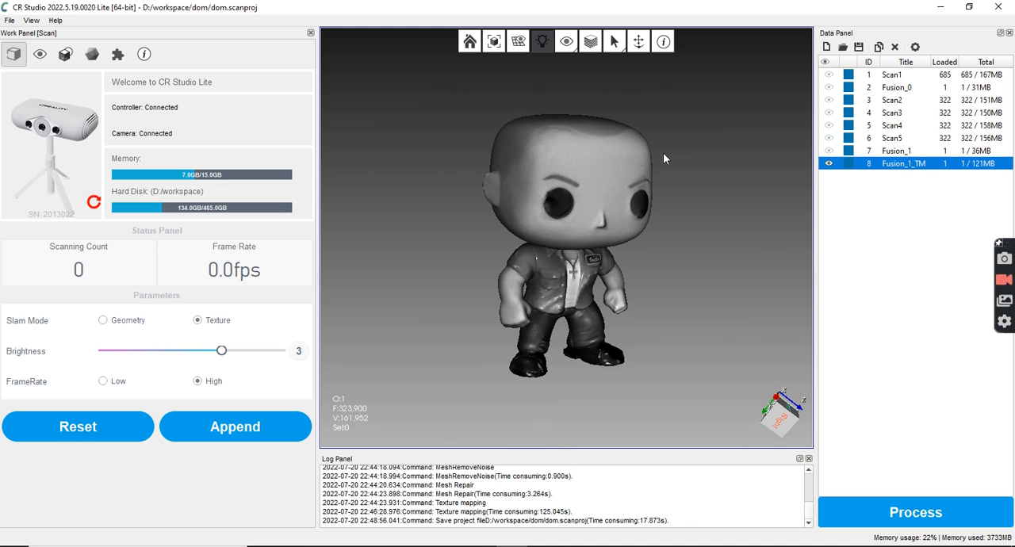
drag(606, 222, 520, 229)
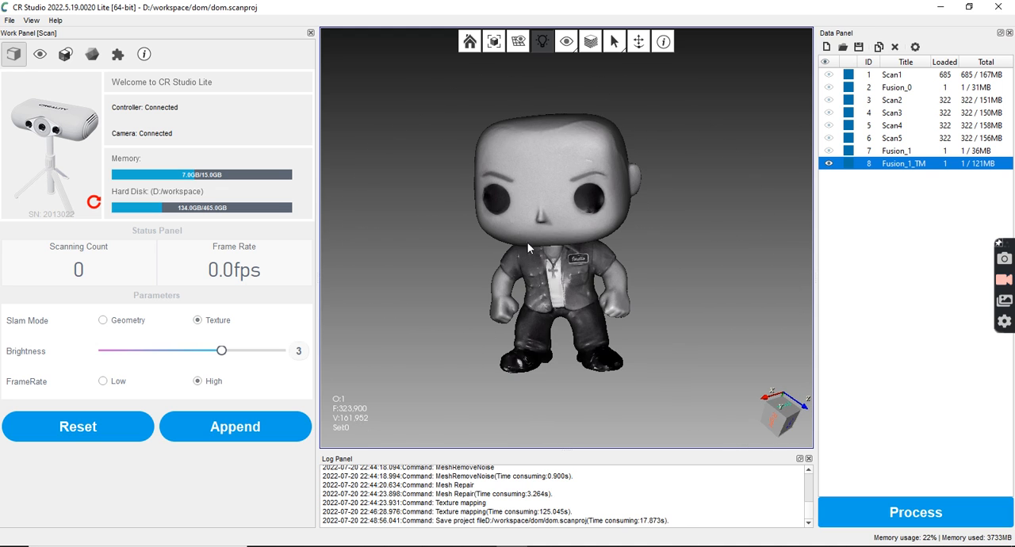
drag(584, 213, 618, 191)
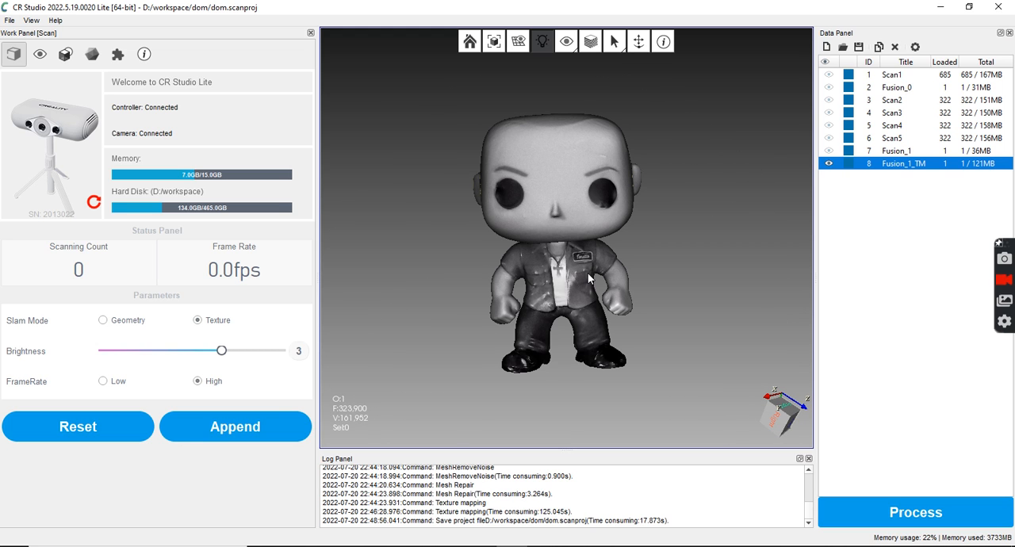
scroll(589, 281, up, 4)
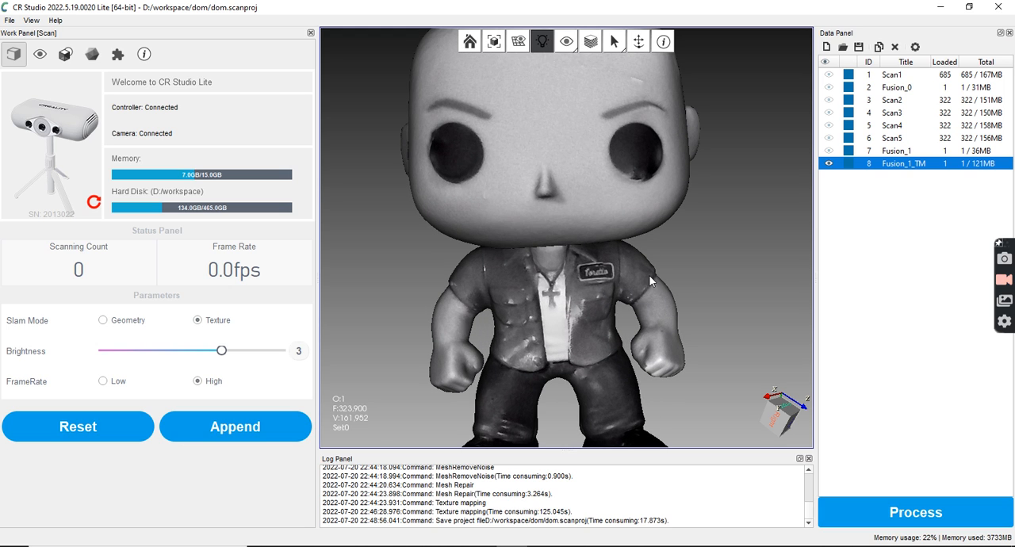
scroll(570, 302, up, 2)
scroll(570, 302, down, 3)
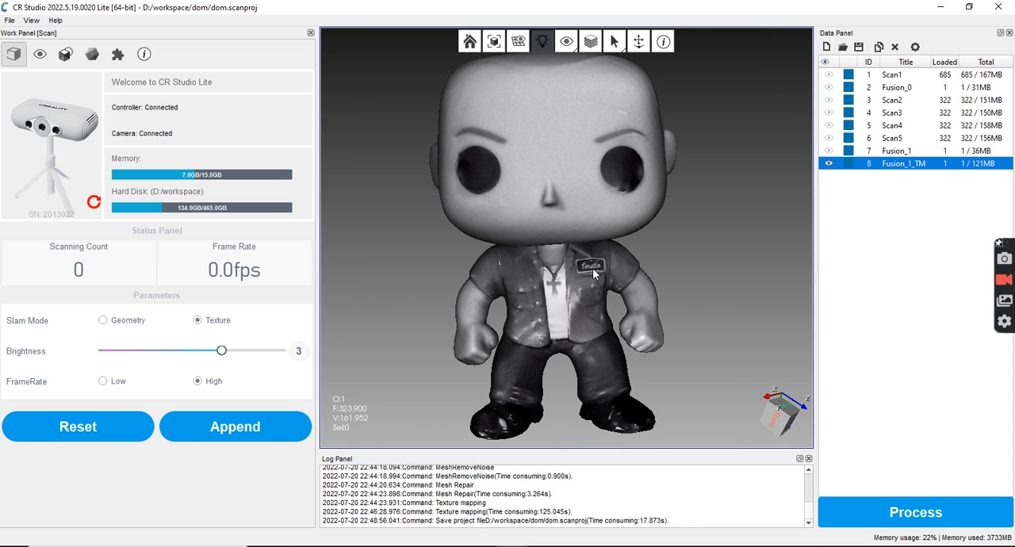
Turn off the texture display of Fusion_1_TM and inspect the bare mesh from the side, back and front
click(591, 41)
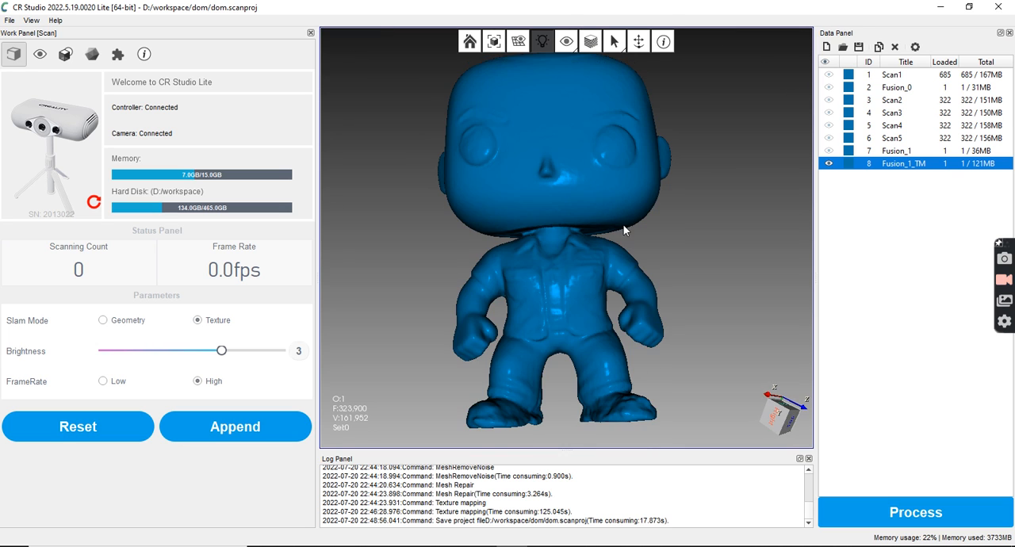
drag(622, 237, 689, 295)
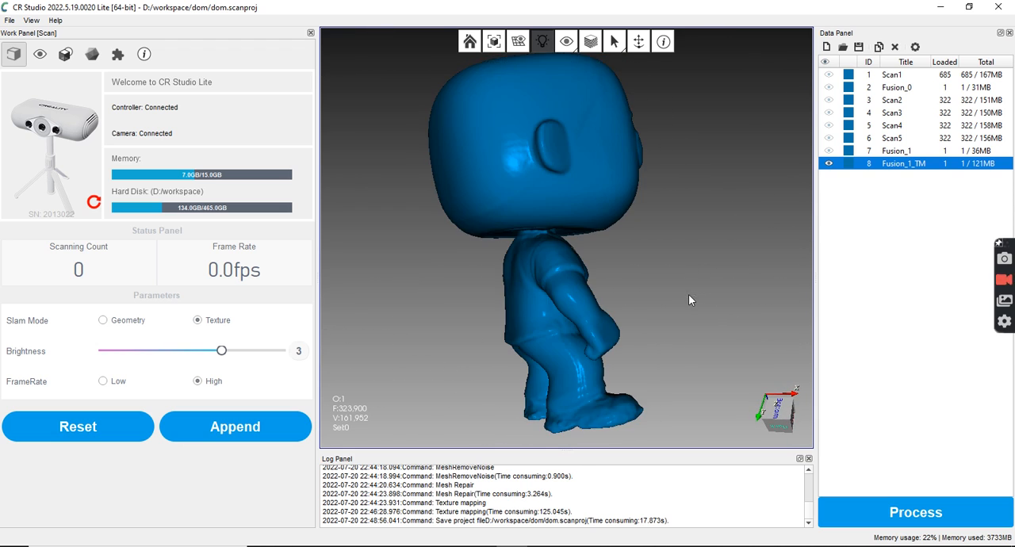
drag(546, 227, 626, 206)
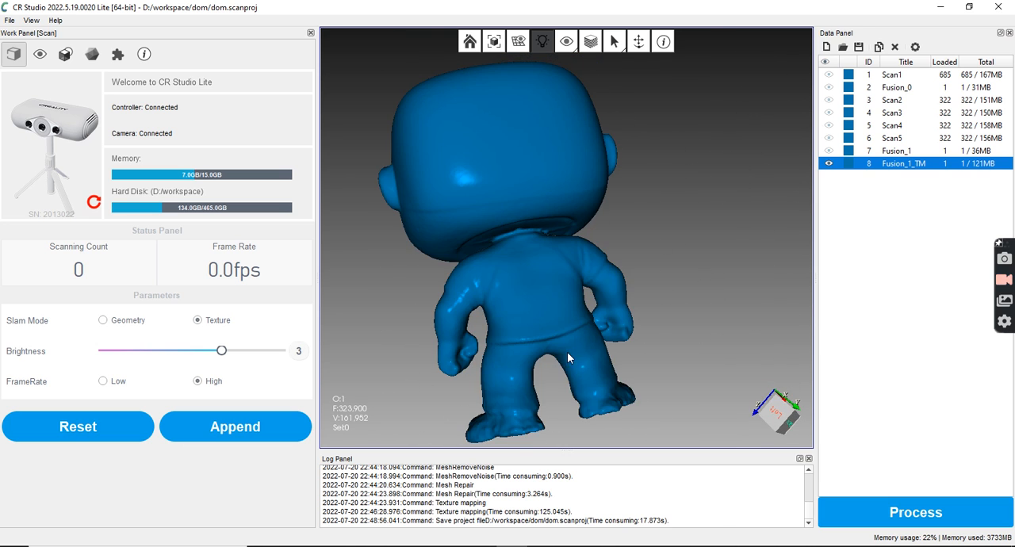
drag(568, 358, 560, 355)
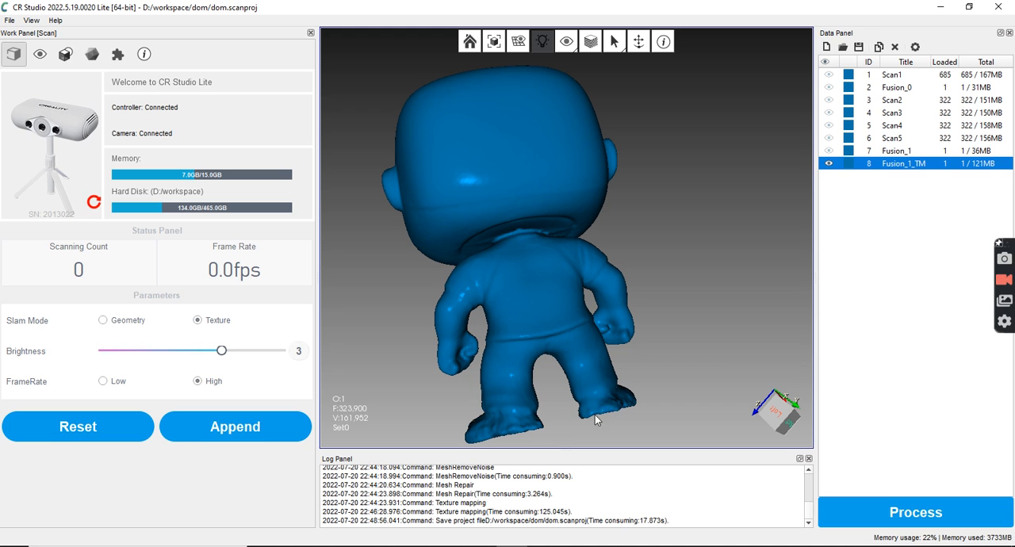
drag(517, 198, 481, 262)
drag(582, 204, 582, 107)
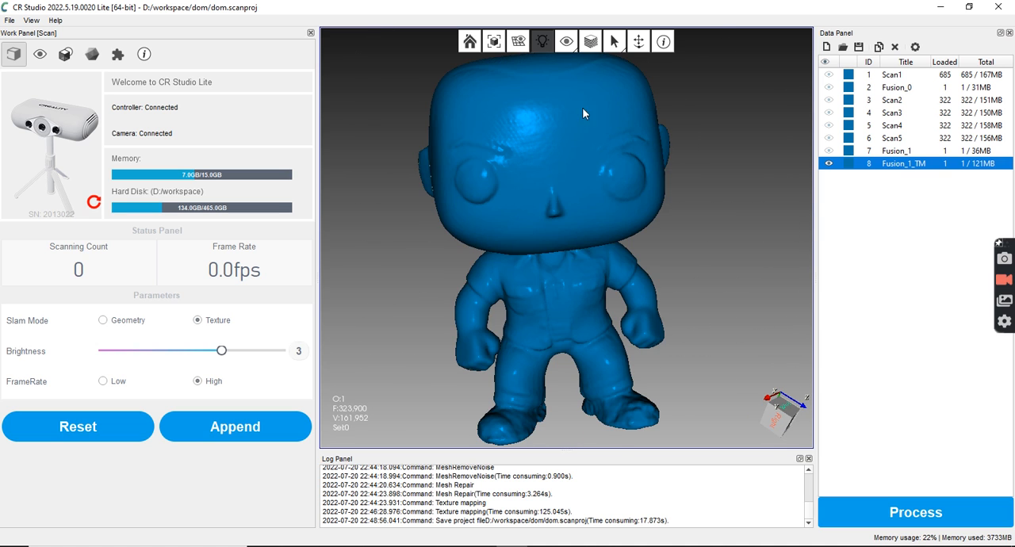
Turn the texture display of Fusion_1_TM back on and view the whole figure from the front
click(591, 42)
drag(610, 284, 609, 279)
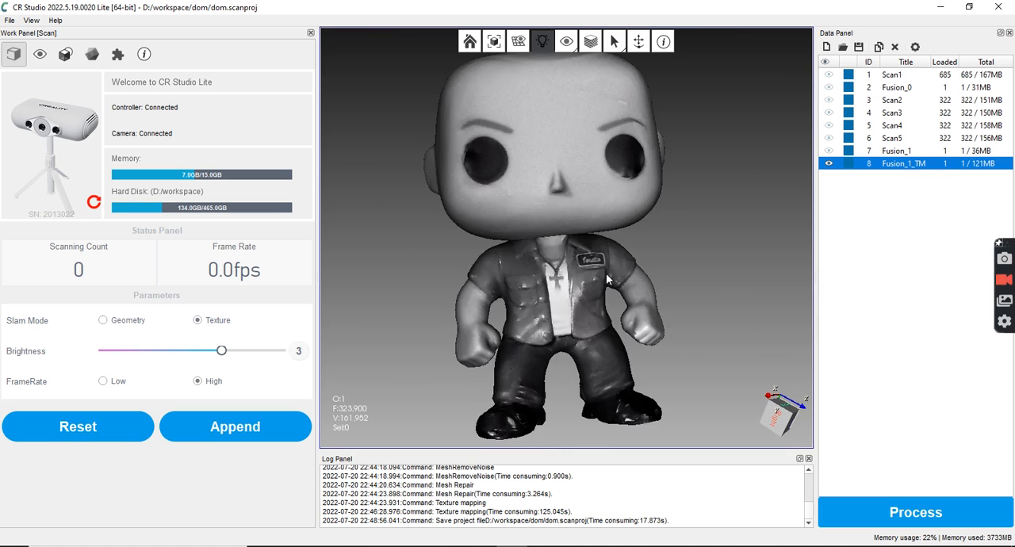
scroll(571, 316, down, 2)
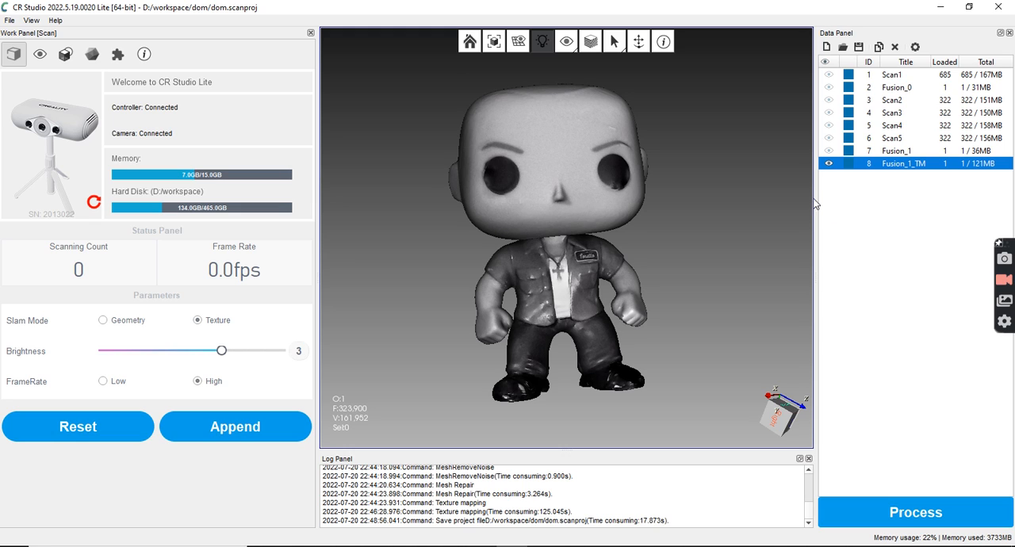
Hide Fusion_1_TM, show Fusion_1 instead, and inspect its untextured surface
click(829, 164)
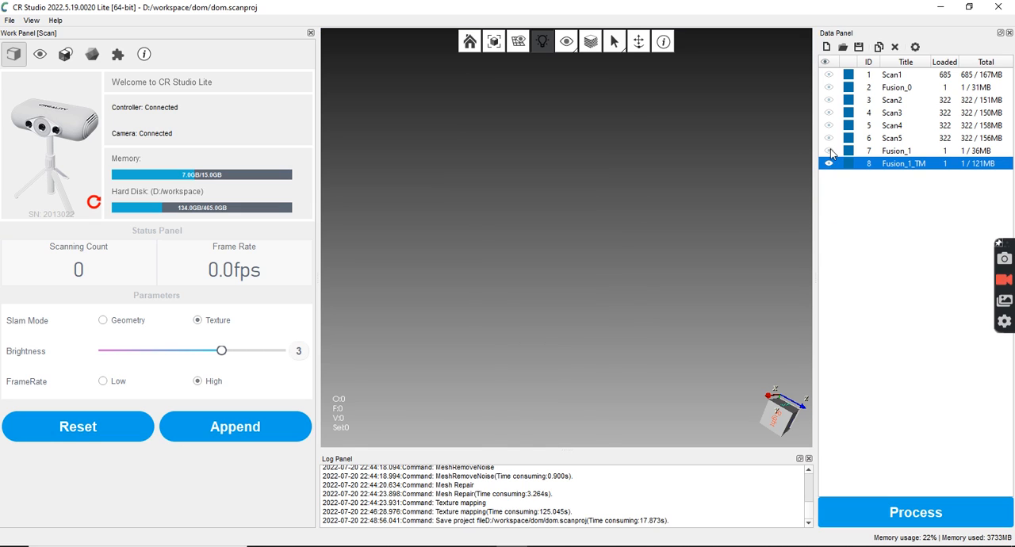
click(828, 151)
scroll(553, 300, up, 2)
mouse_move(586, 349)
mouse_down()
mouse_move(577, 297)
mouse_move(583, 358)
mouse_up()
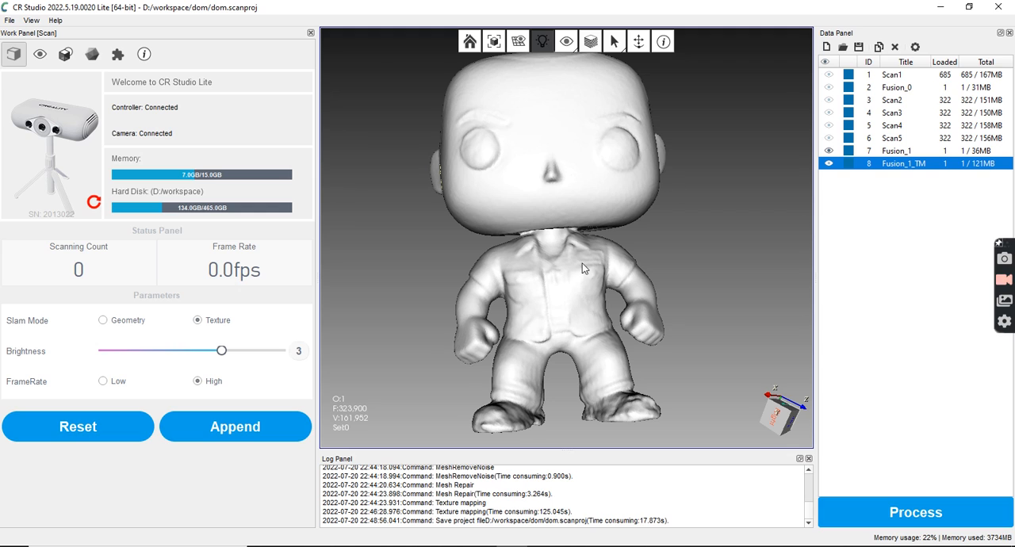
scroll(582, 306, down, 3)
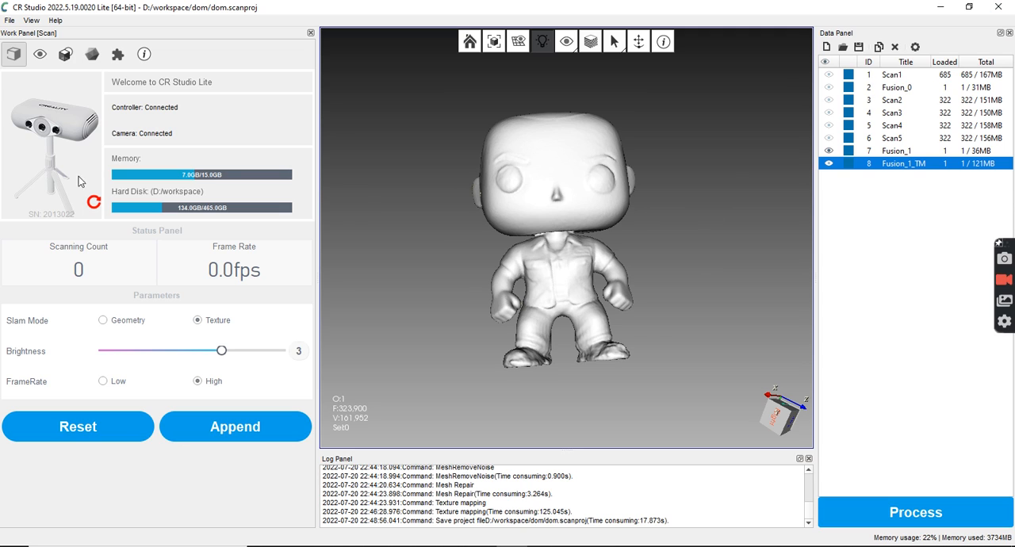
View the software's version and plugin information, and close the About window
click(55, 20)
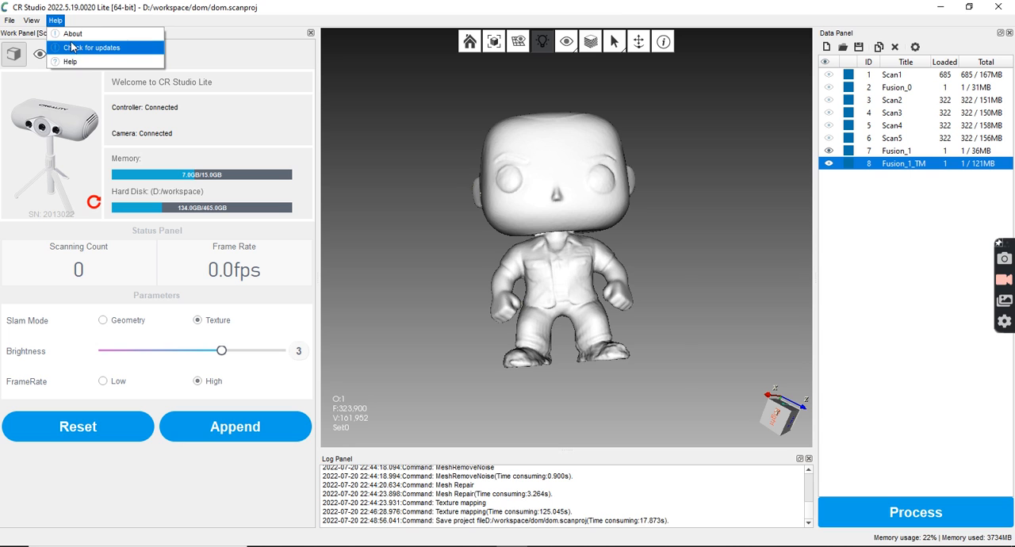
click(72, 34)
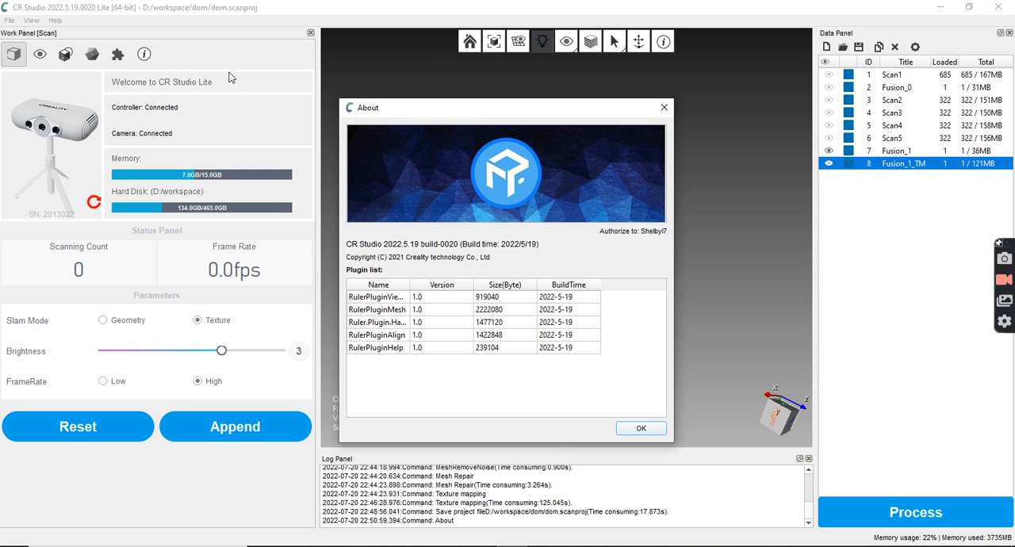
click(663, 107)
drag(676, 253, 604, 265)
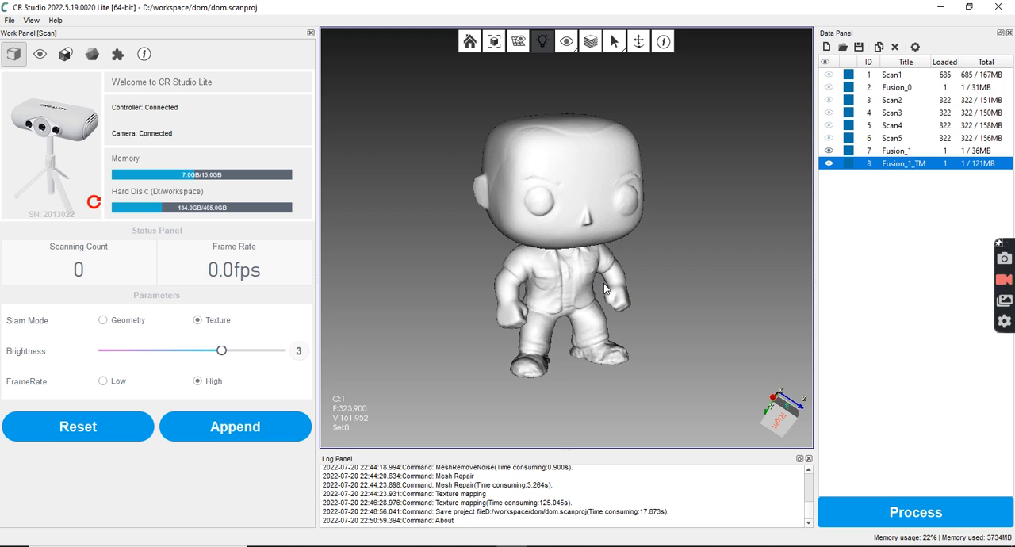
drag(577, 270, 588, 290)
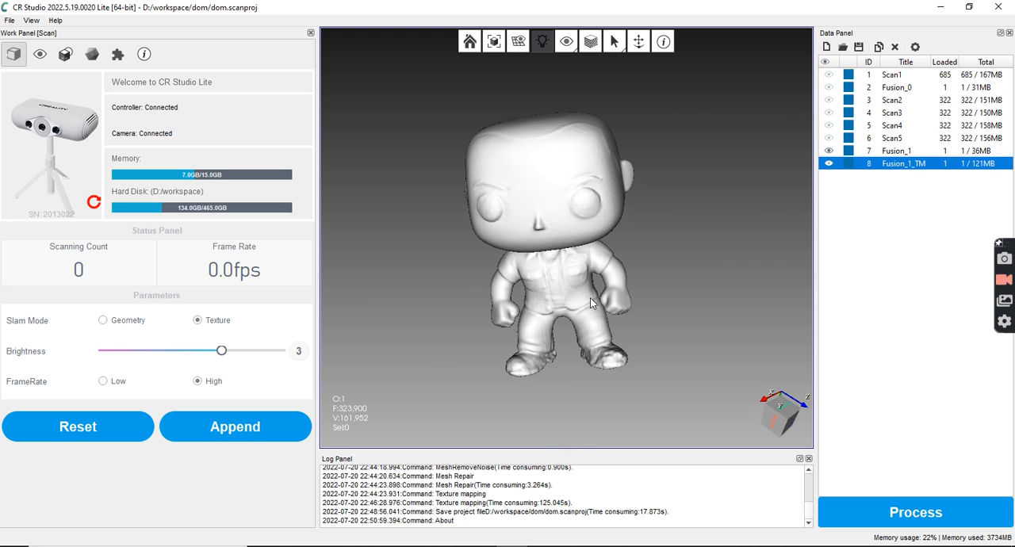
drag(547, 305, 554, 285)
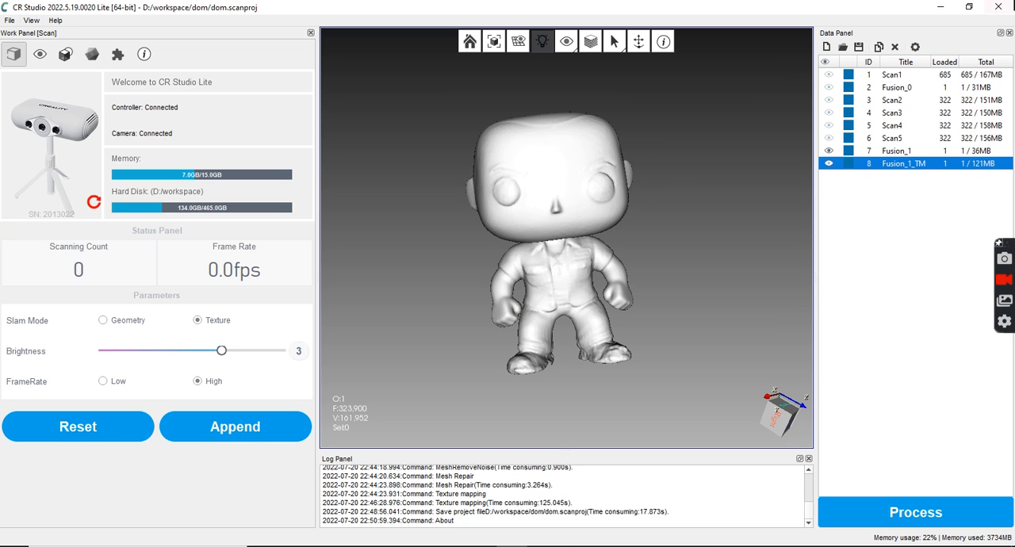
Create a new project, agree to reset the current view, and clear the previous scan so the workspace is empty
click(10, 21)
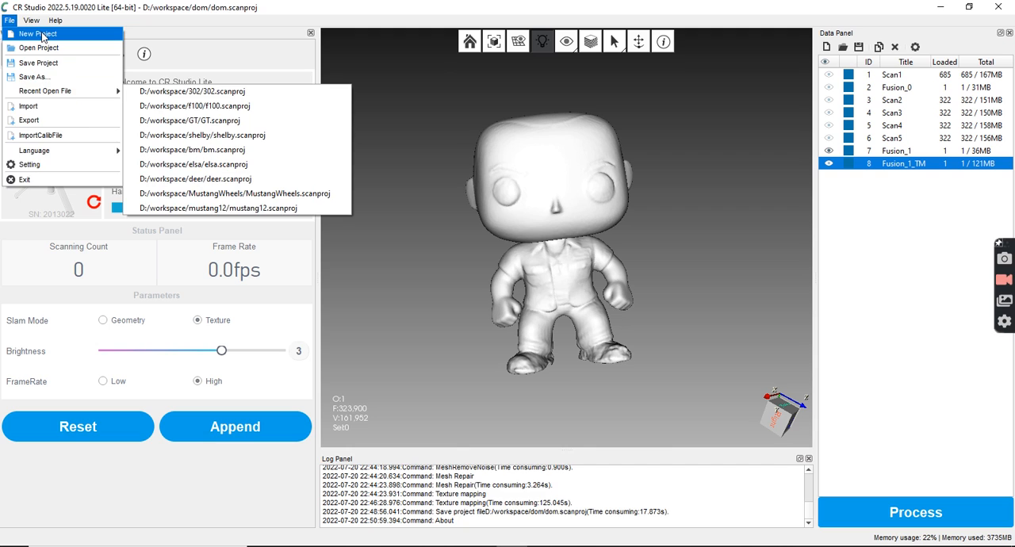
click(38, 34)
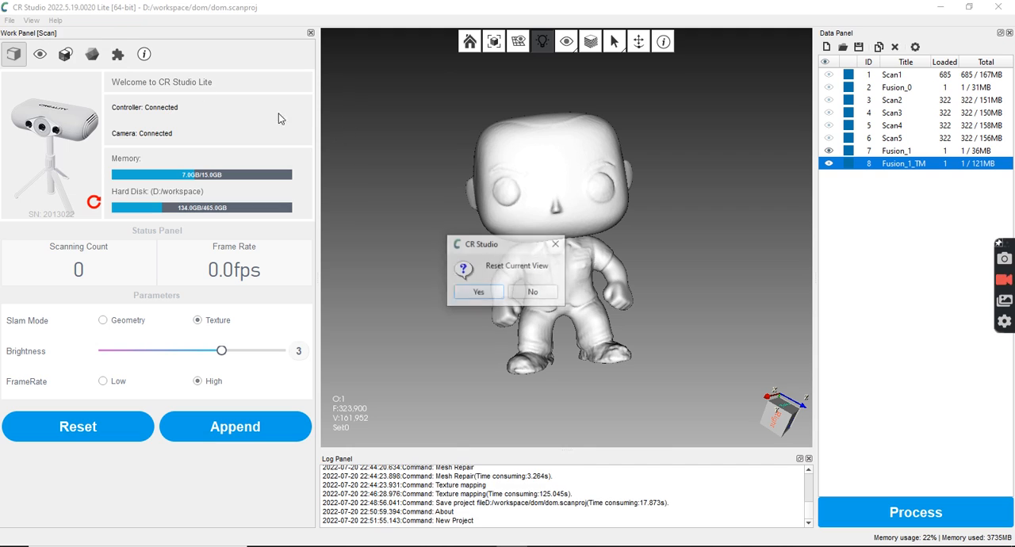
click(479, 293)
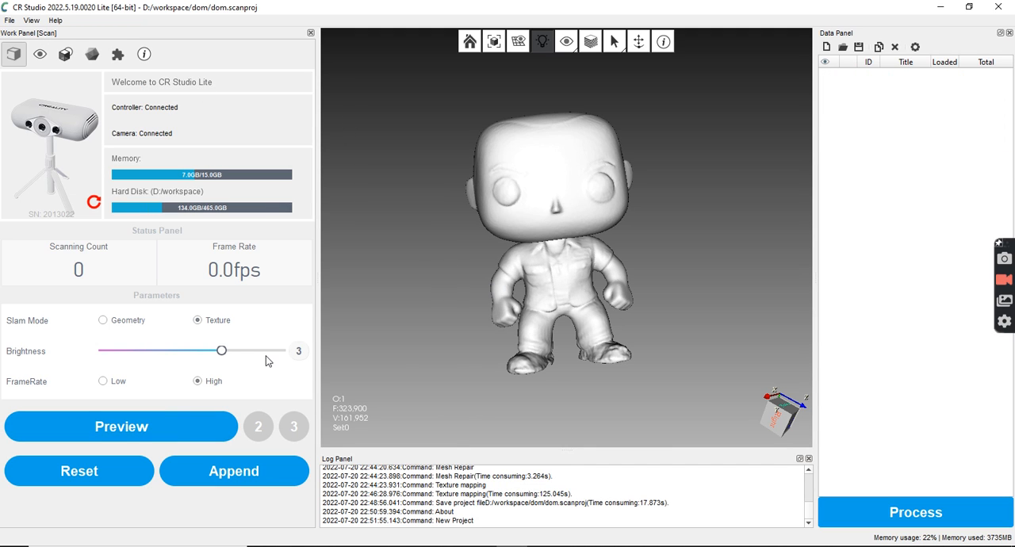
click(115, 469)
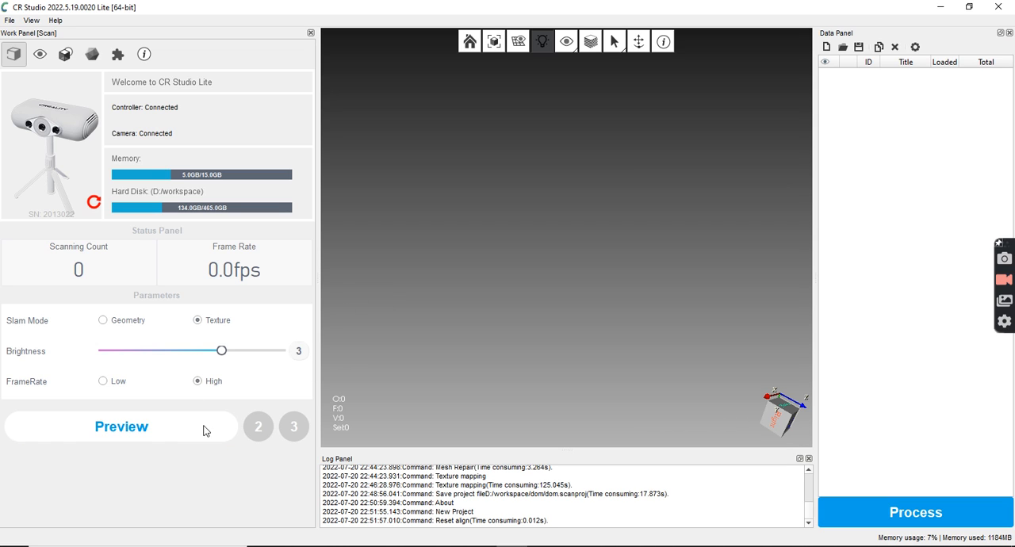
Switch the scanner to handheld mode and return it to the tripod mode
click(91, 205)
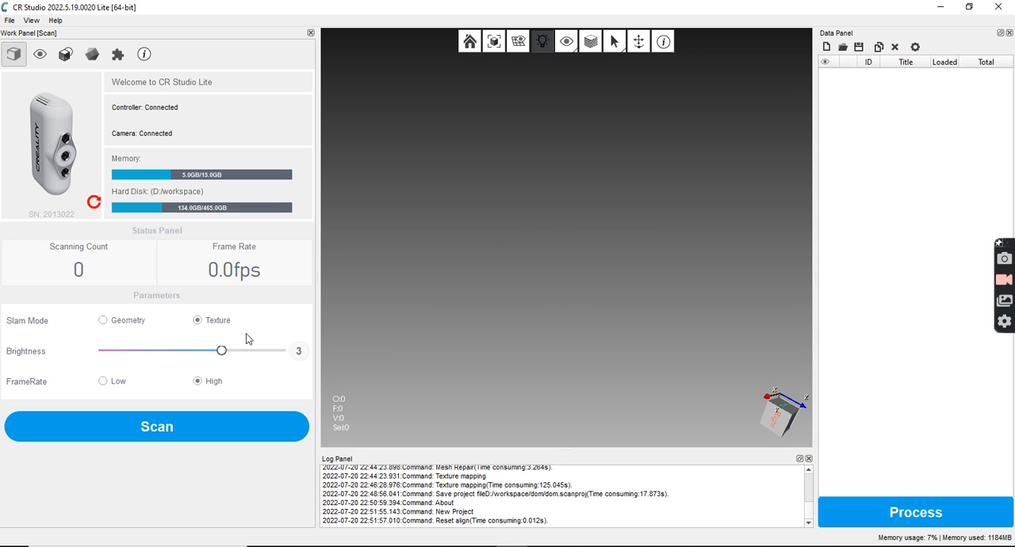
click(95, 203)
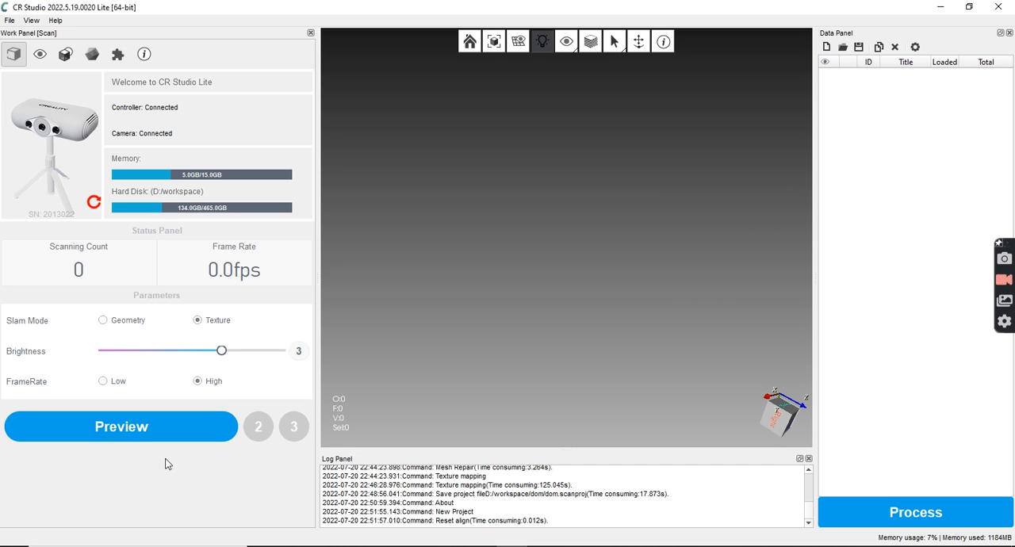
Preview the figure with the scanner, compare brightness levels 2, 3 and 4, set brightness to 3, and stop the preview
click(132, 430)
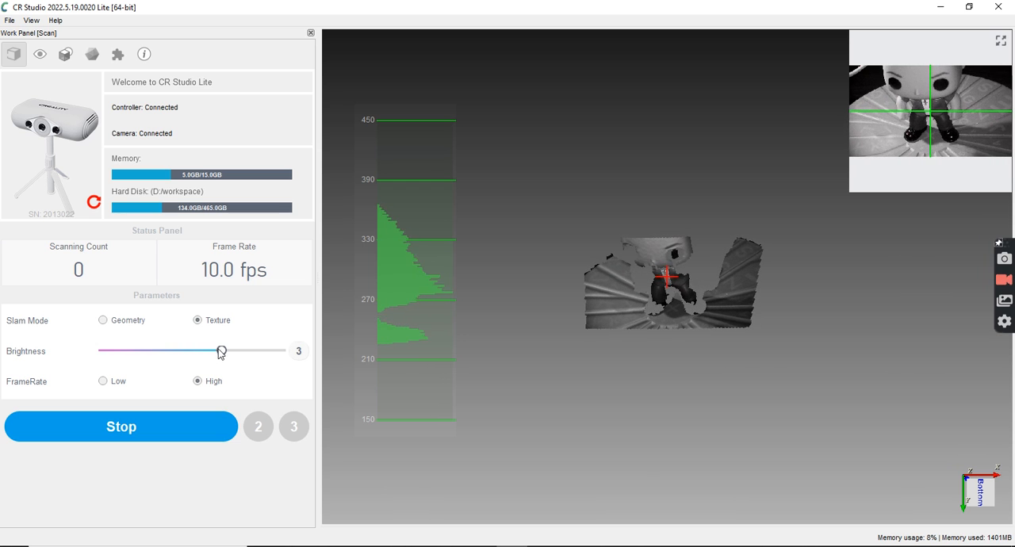
click(188, 354)
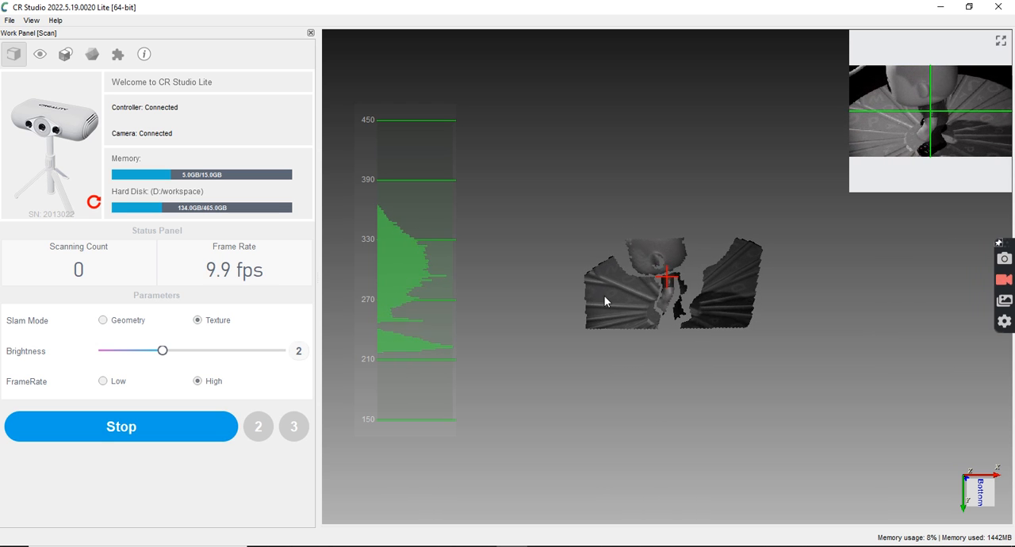
drag(206, 353, 223, 354)
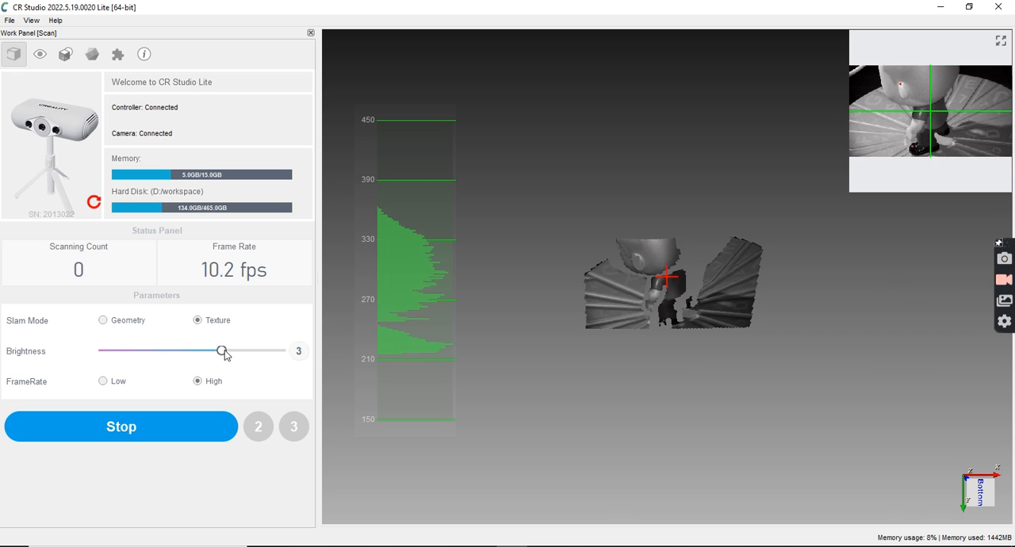
click(267, 352)
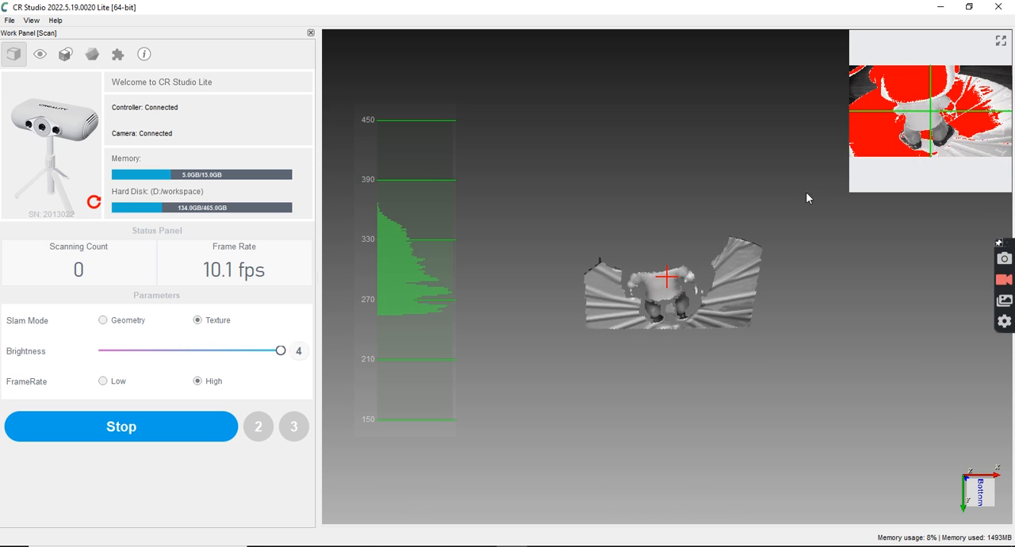
click(243, 358)
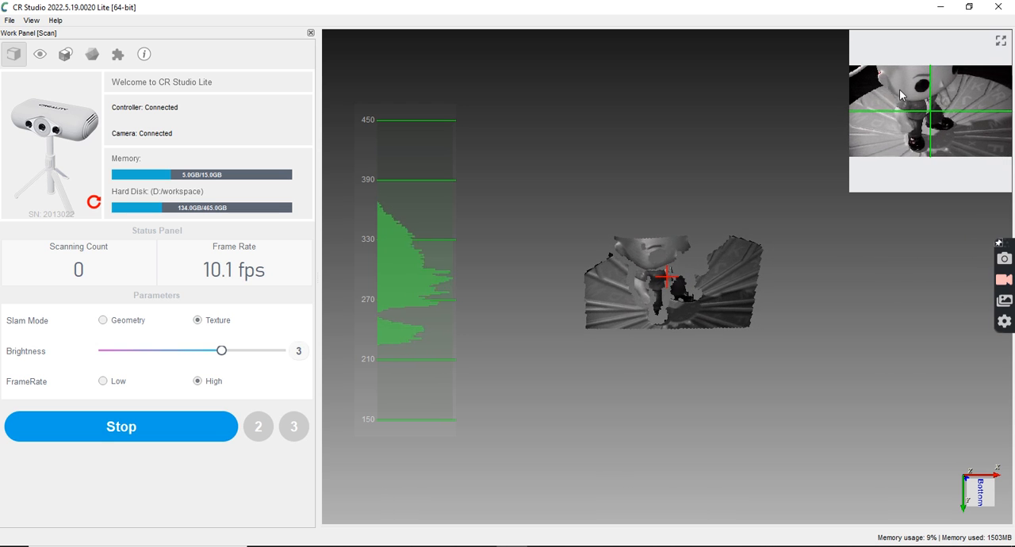
click(167, 437)
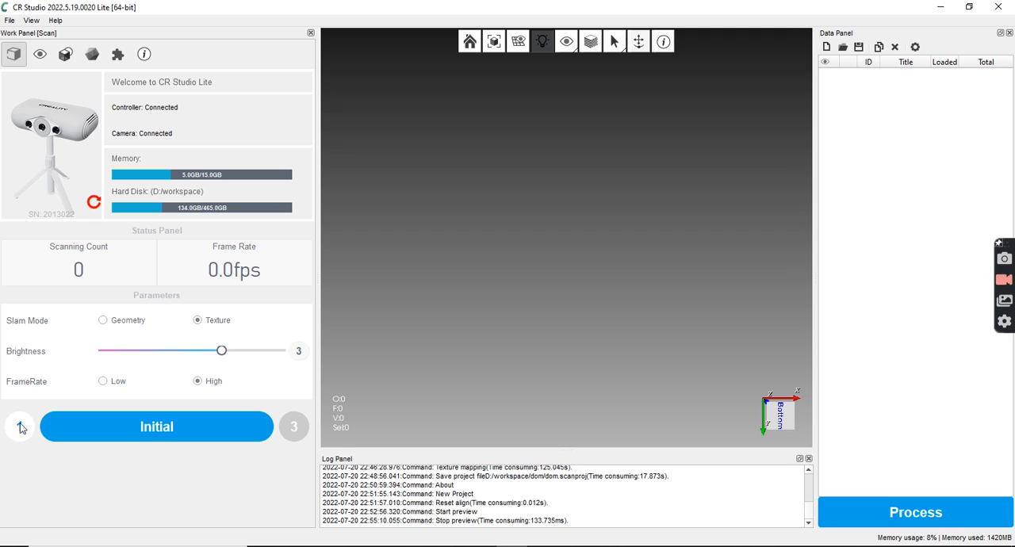
Run the initial calibration preview on the empty turntable and stop it, and record the first scan of the standing figure
click(175, 430)
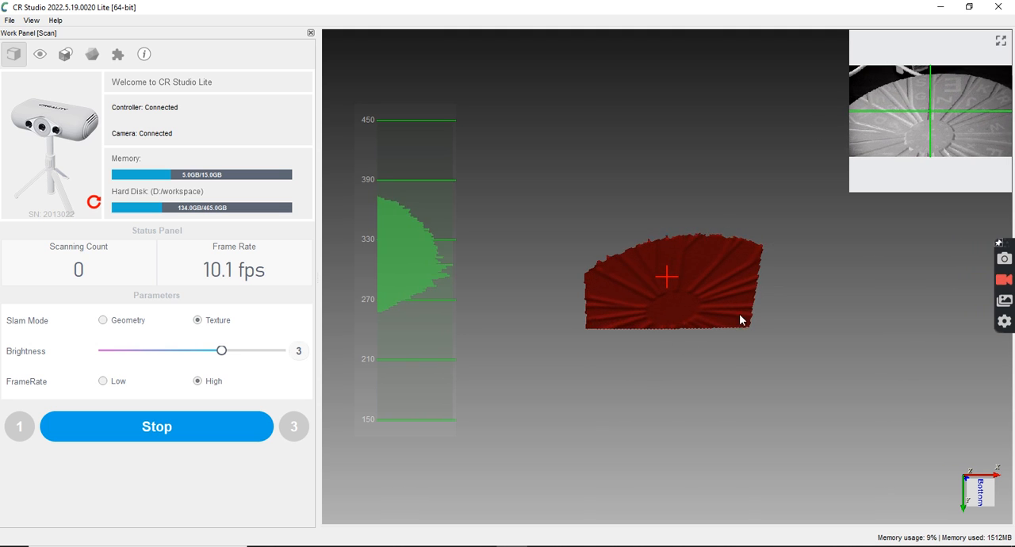
click(211, 435)
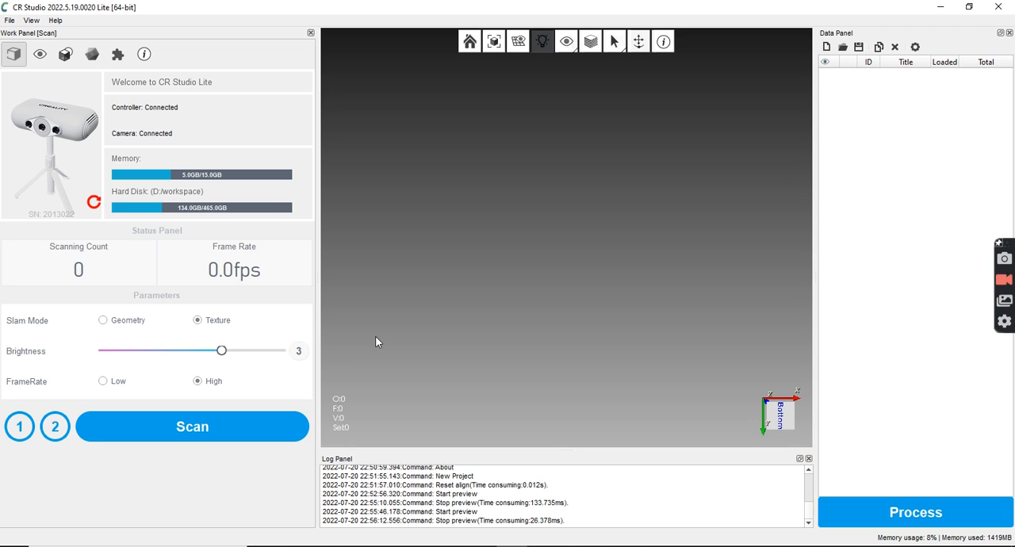
click(194, 428)
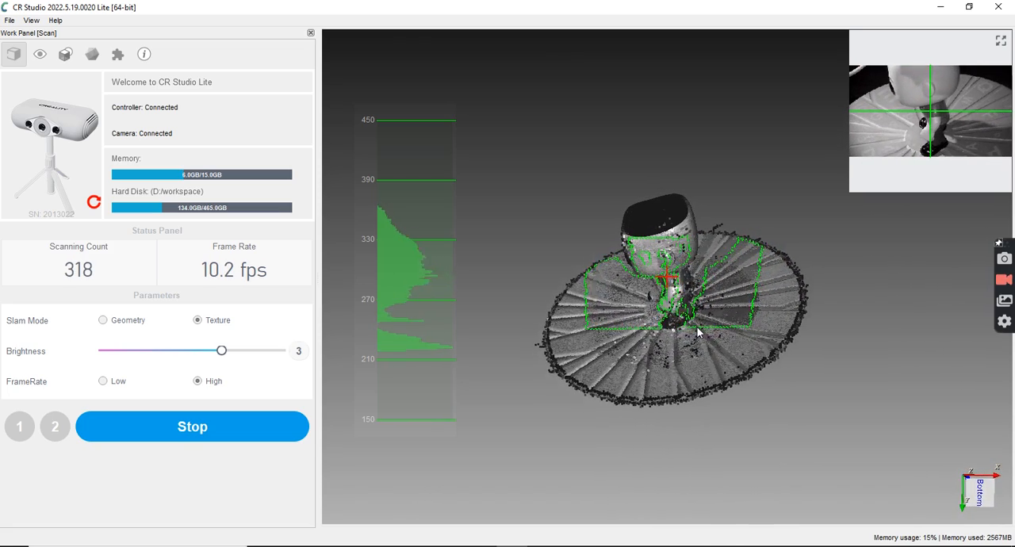
key(space)
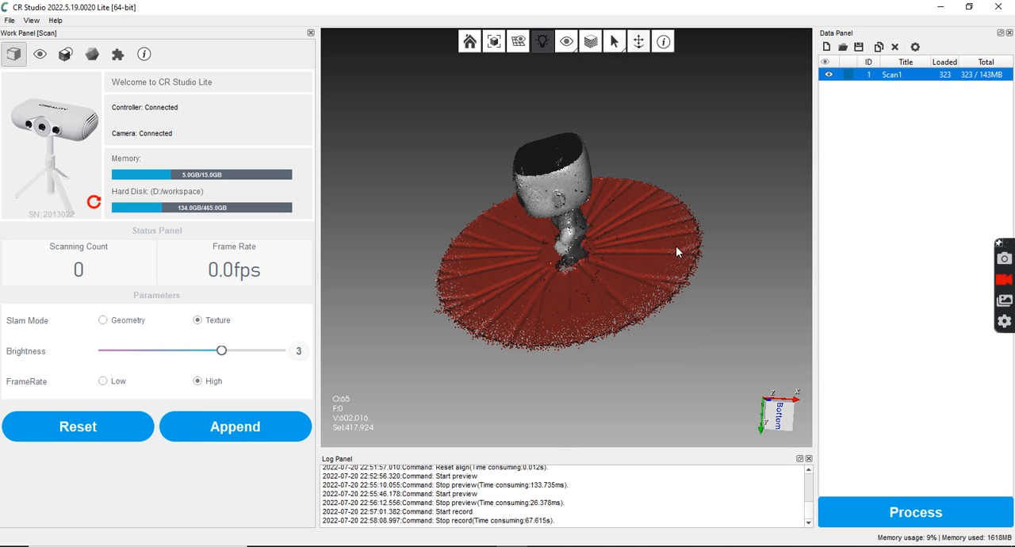
Examine the first scan from several angles, checking the figure's face, body, feet and the top of its head
drag(542, 205, 598, 263)
scroll(597, 263, up, 5)
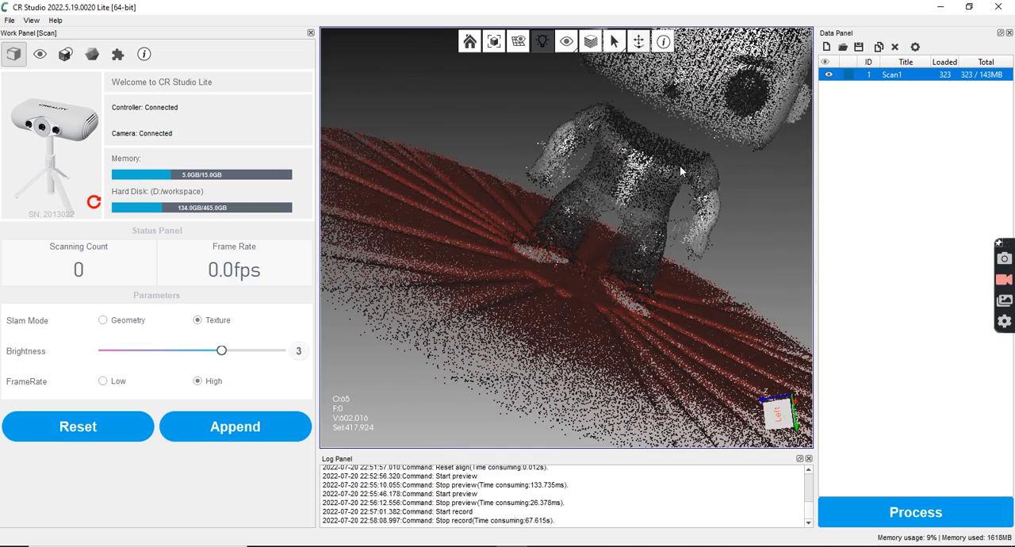
drag(678, 122, 670, 226)
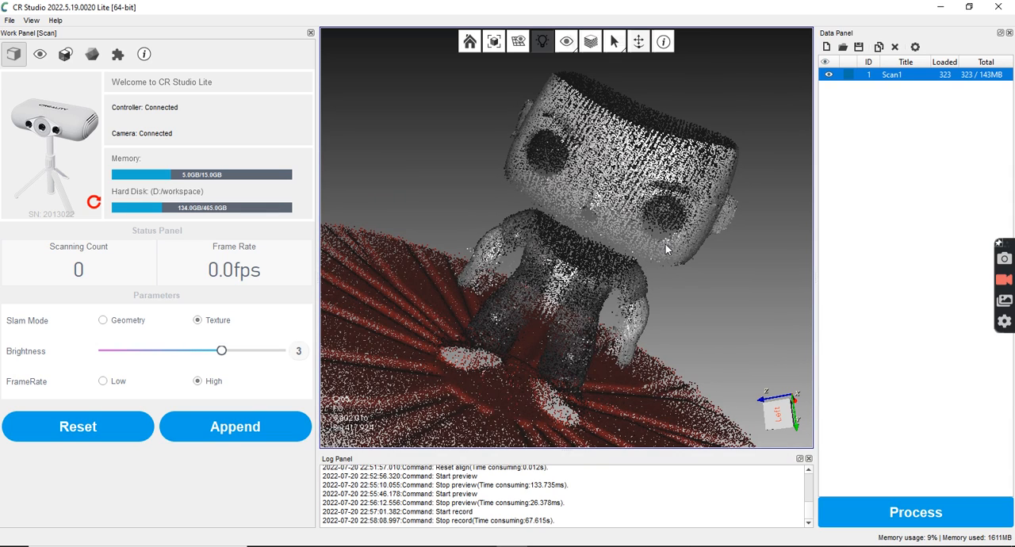
scroll(664, 247, down, 4)
drag(651, 241, 571, 262)
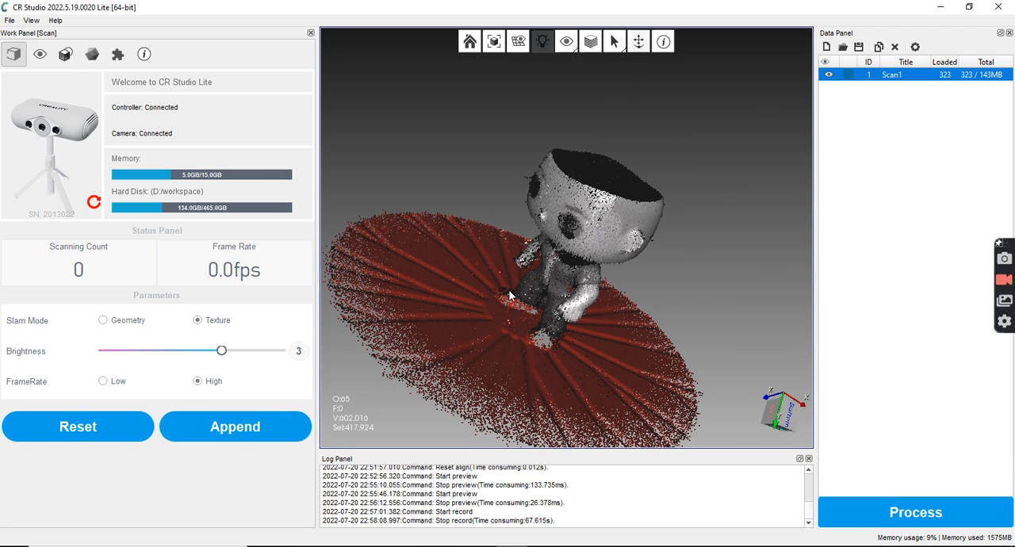
drag(550, 347, 575, 374)
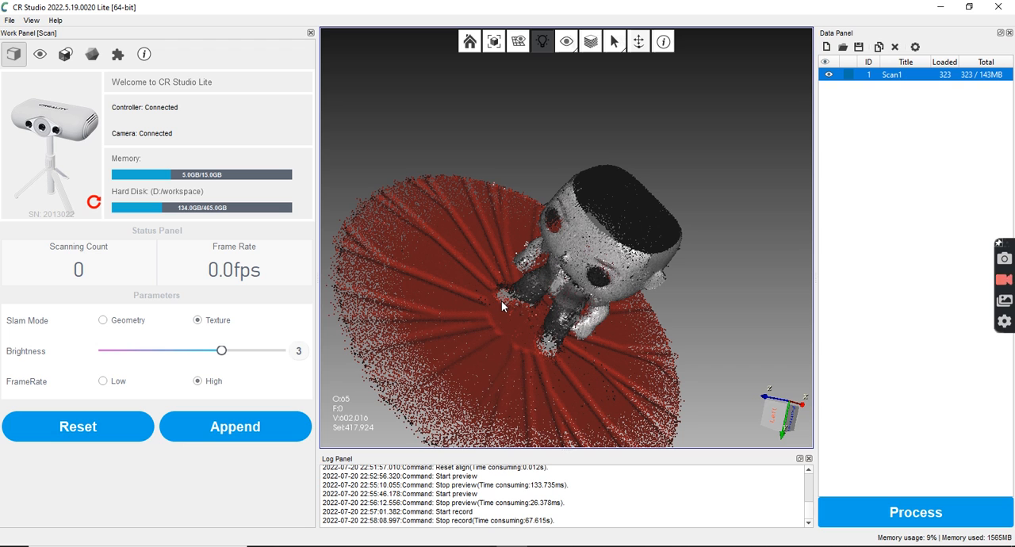
drag(462, 314, 501, 345)
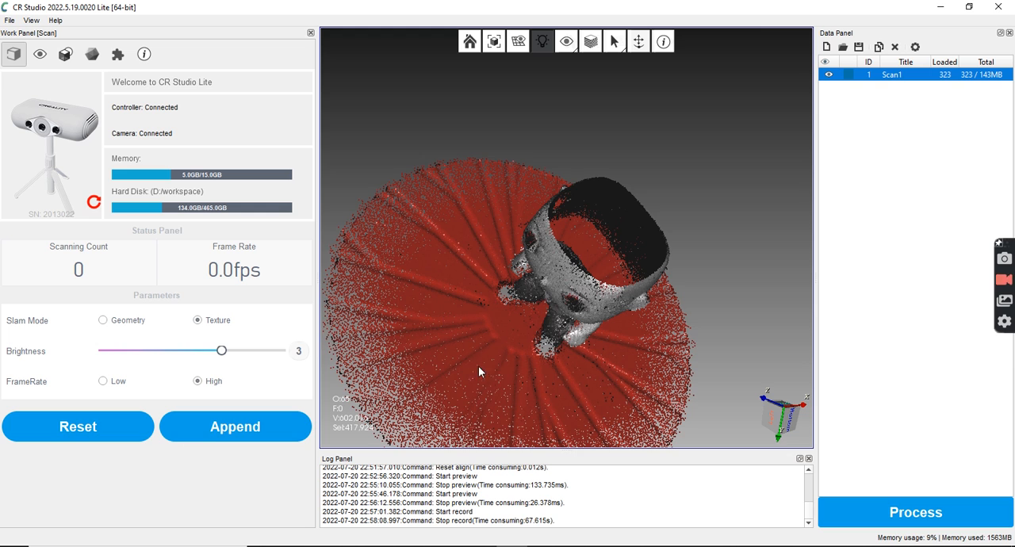
drag(468, 357, 465, 329)
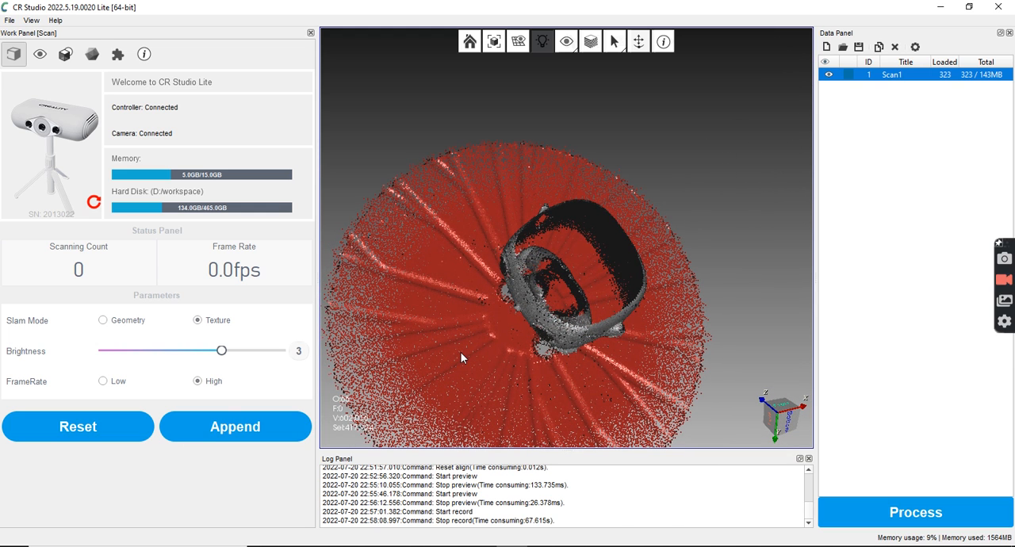
drag(464, 363, 581, 279)
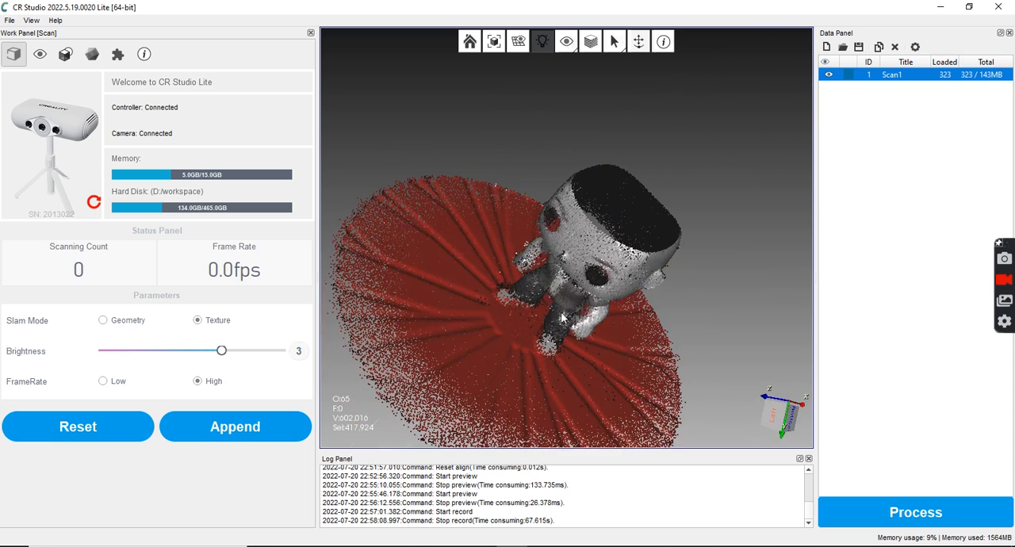
mouse_move(494, 324)
mouse_down()
mouse_move(457, 365)
mouse_move(483, 308)
mouse_up()
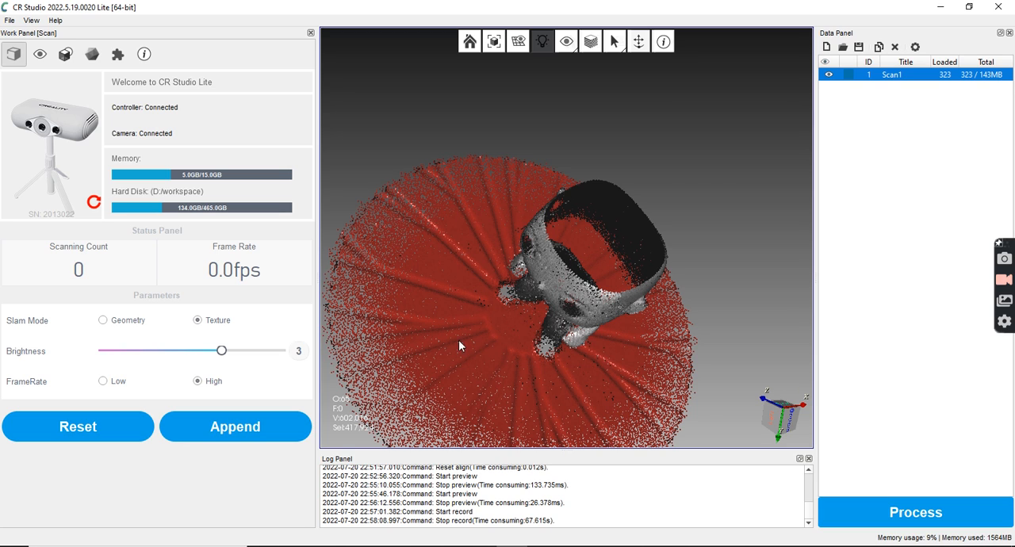
drag(484, 316, 553, 361)
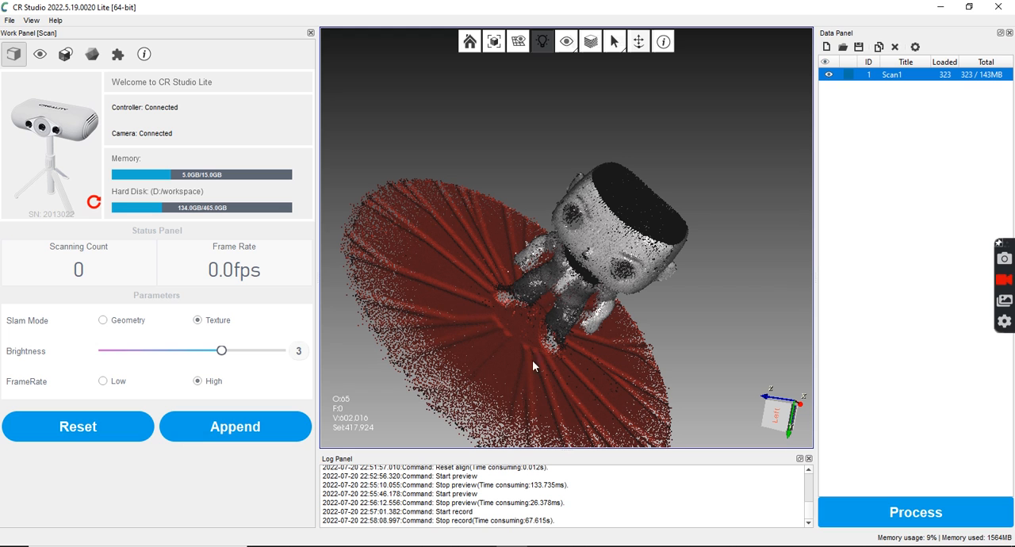
drag(539, 354, 477, 365)
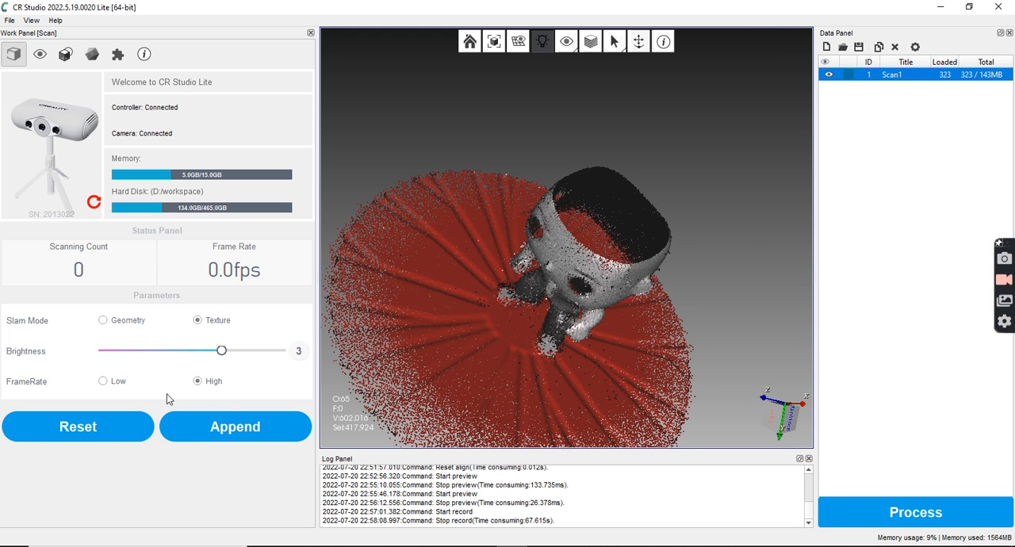
Append a second scan, saving the project as dom2 in D:/workspace, and record the figure lying on the turntable
click(235, 427)
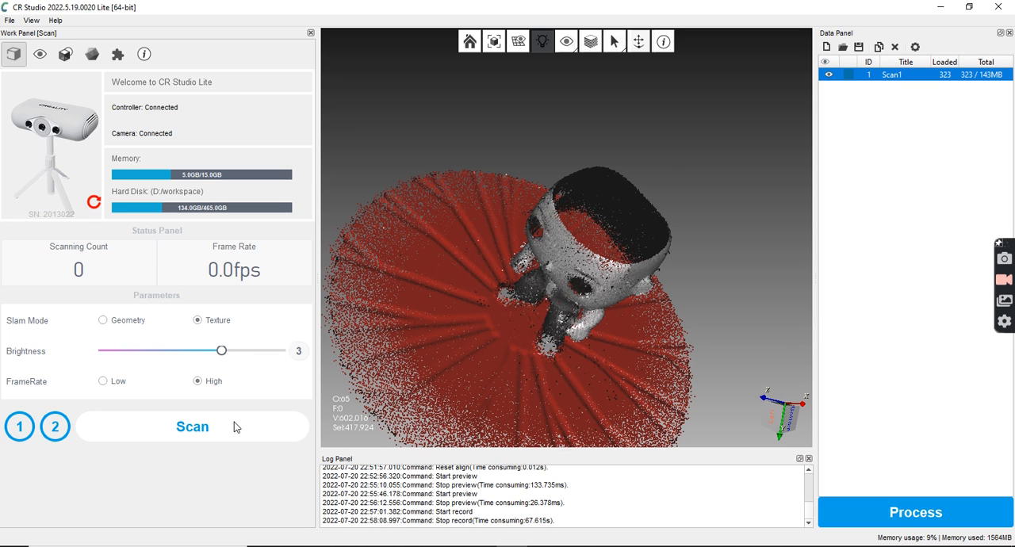
click(222, 436)
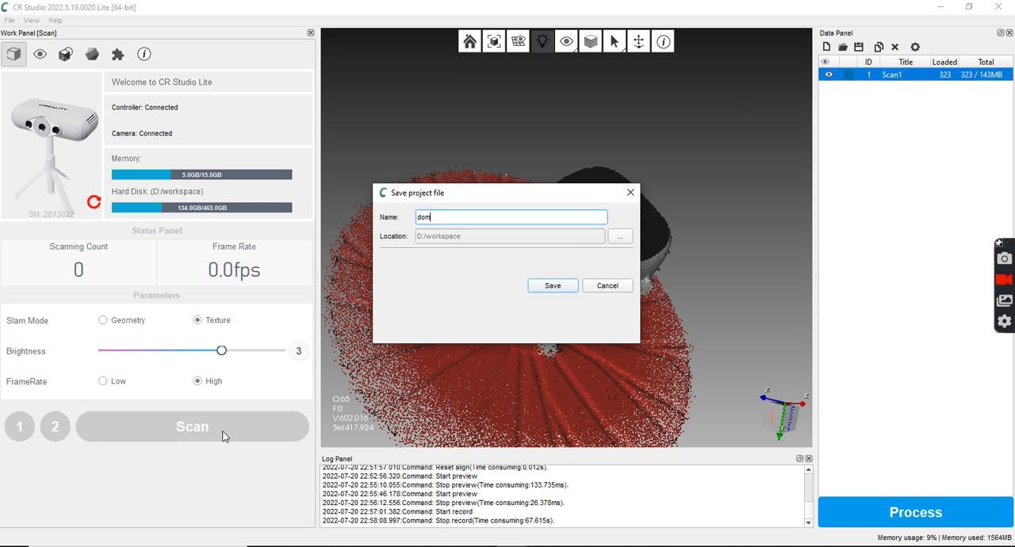
key(Return)
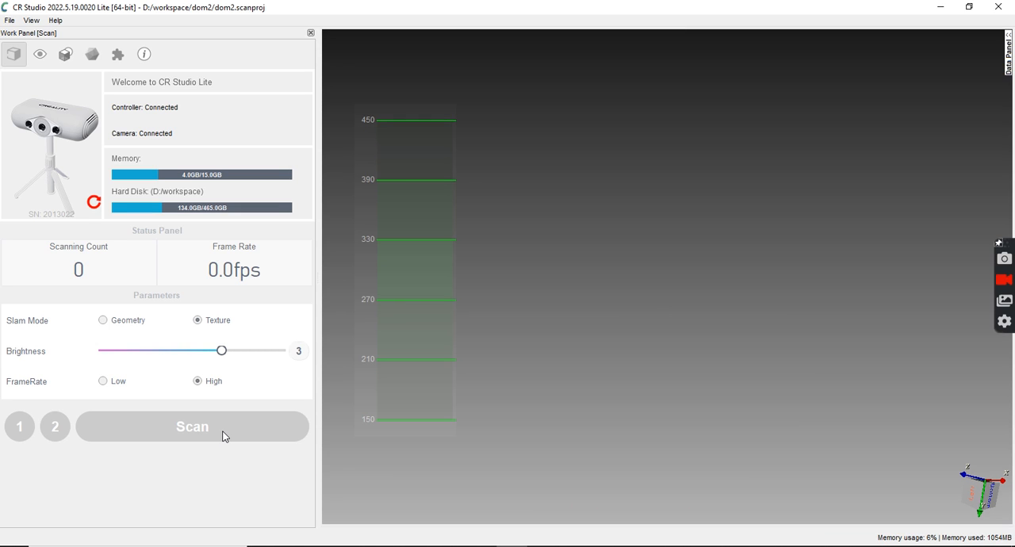
click(223, 433)
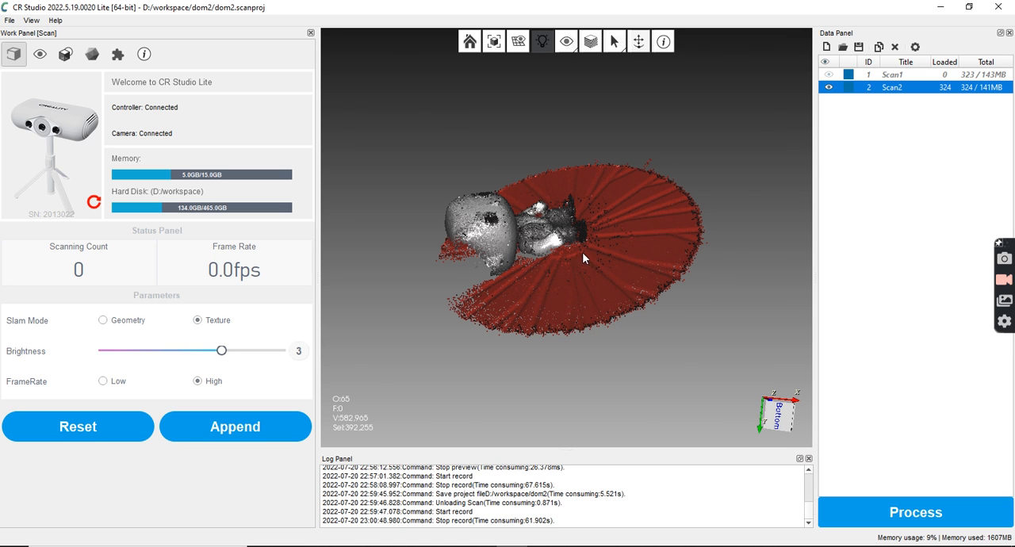
Examine the second scan's point cloud up close, checking the figure's head, front, side and feet
drag(582, 252, 721, 330)
scroll(576, 220, up, 10)
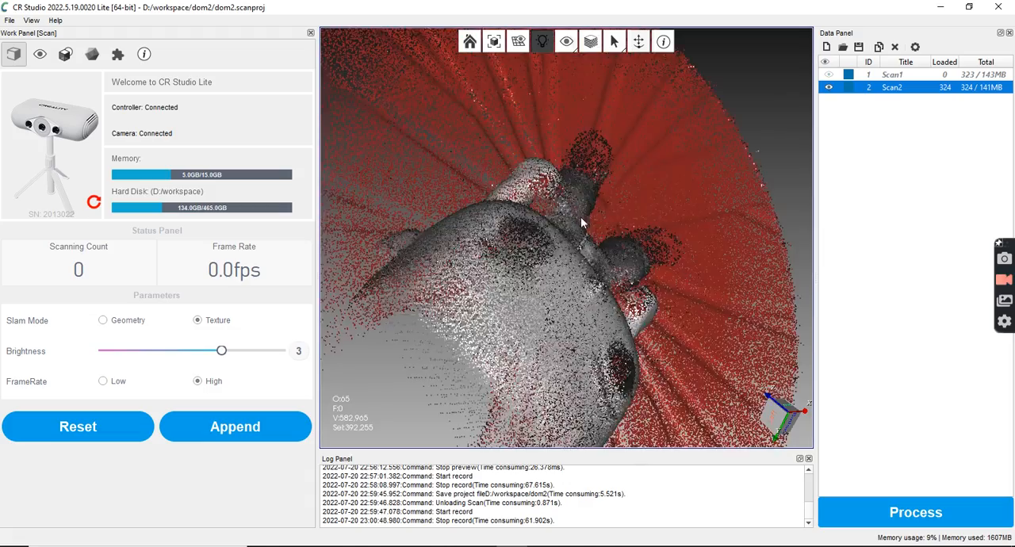
drag(600, 226, 490, 194)
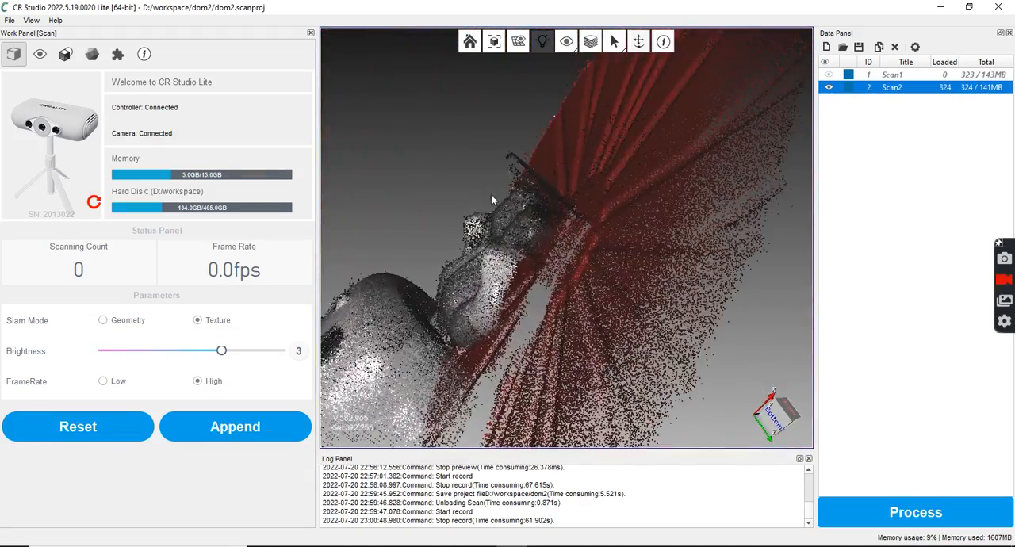
scroll(524, 219, up, 3)
scroll(537, 237, down, 8)
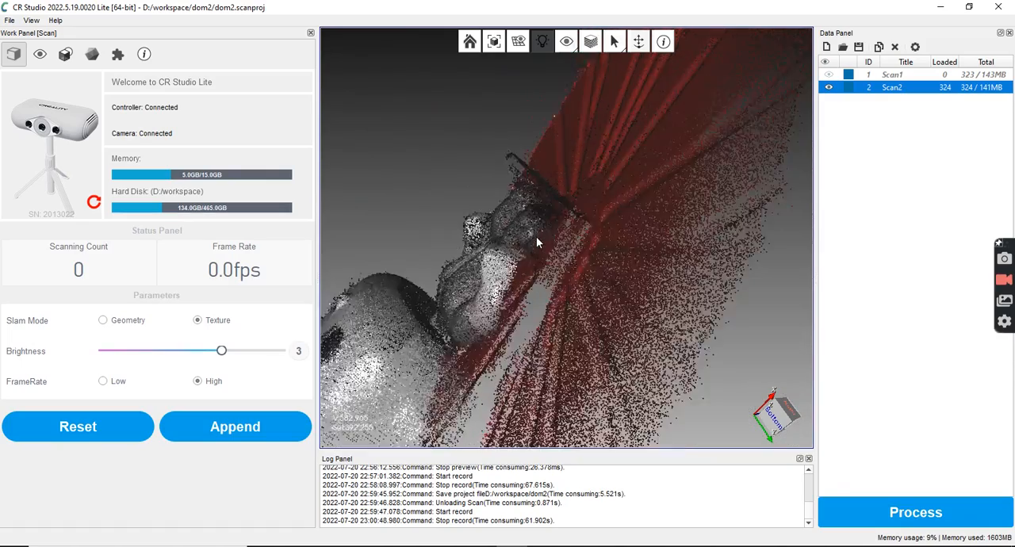
drag(538, 236, 761, 215)
scroll(565, 333, up, 3)
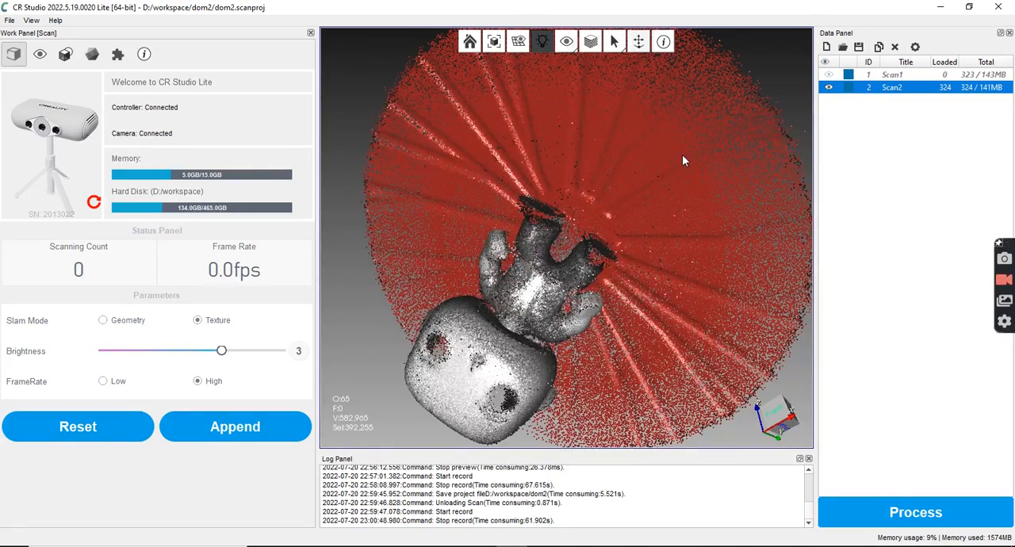
drag(683, 160, 523, 94)
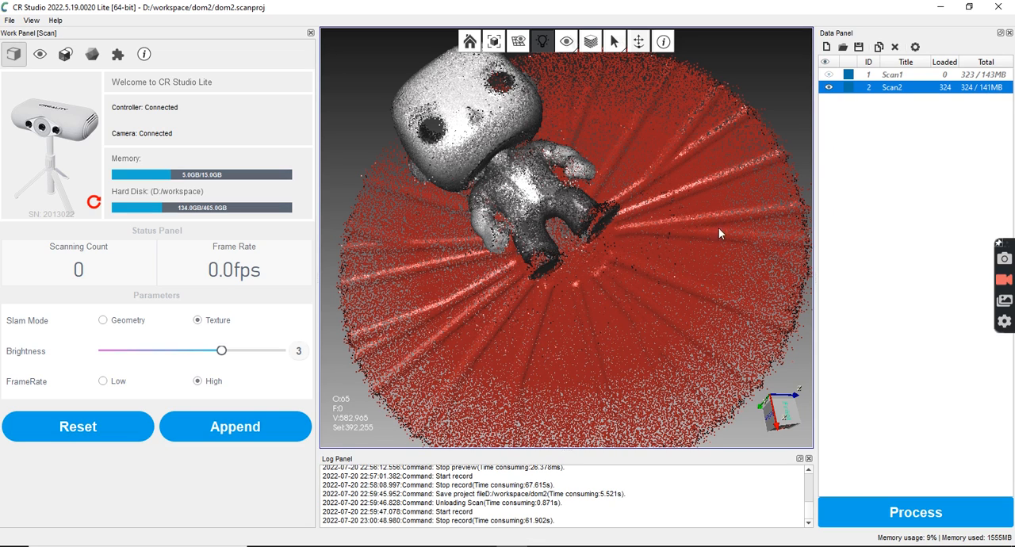
Append a third scan to the project and record the figure lying in its new position on the turntable
click(219, 434)
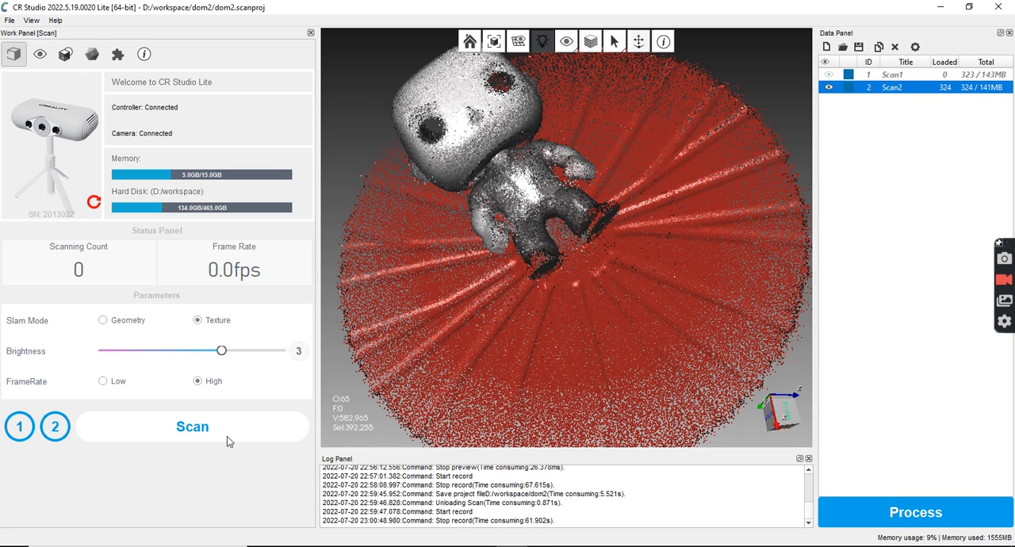
click(228, 438)
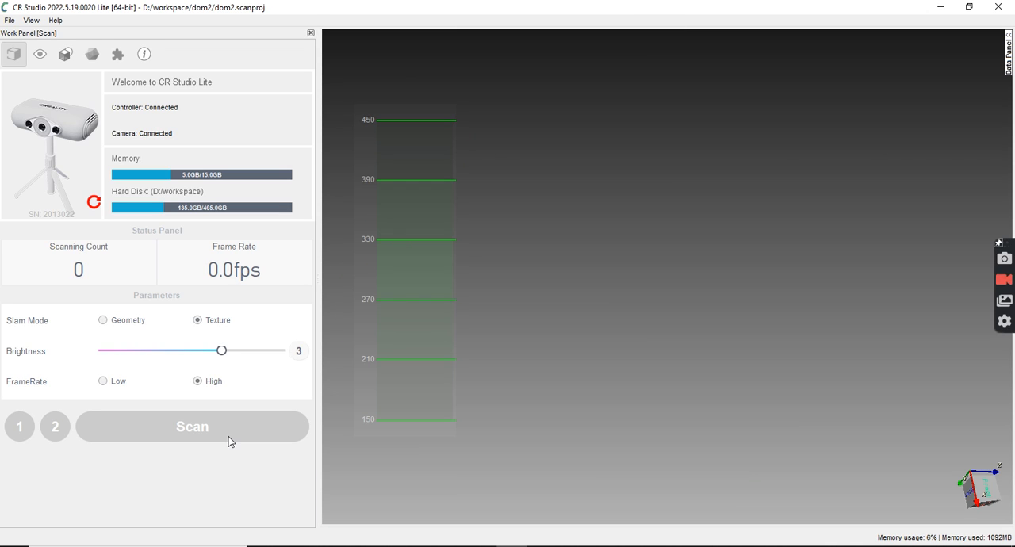
click(229, 442)
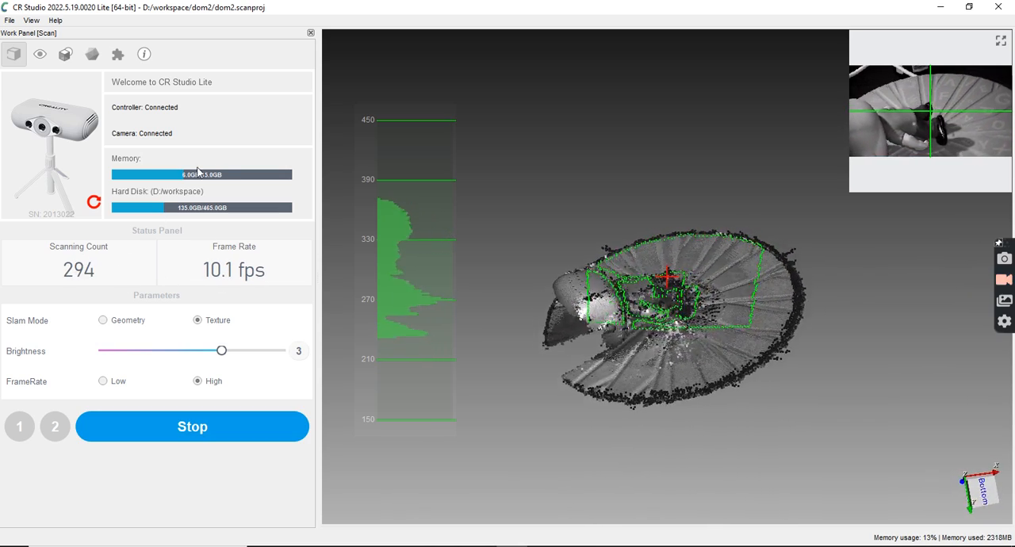
click(205, 424)
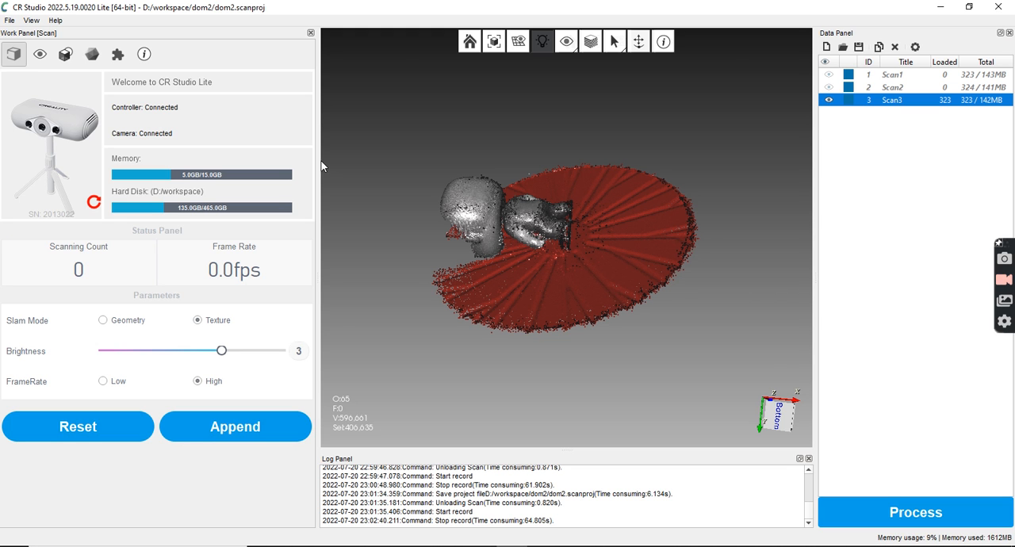
Examine the third scan's coverage around the figure's head, back and feet from different angles
drag(548, 254, 572, 246)
scroll(572, 249, up, 5)
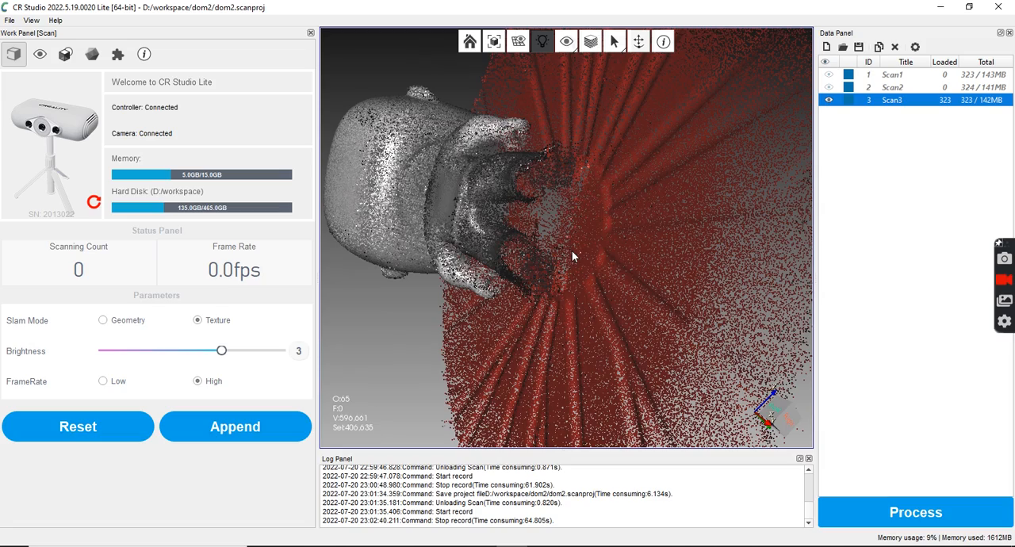
scroll(552, 235, down, 3)
scroll(550, 232, up, 3)
drag(550, 232, 356, 254)
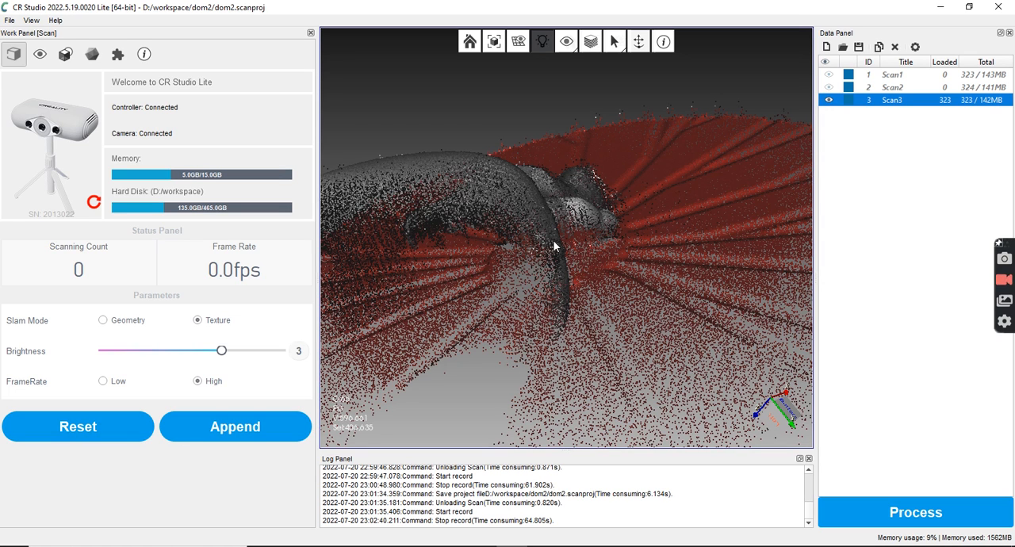
scroll(587, 218, down, 4)
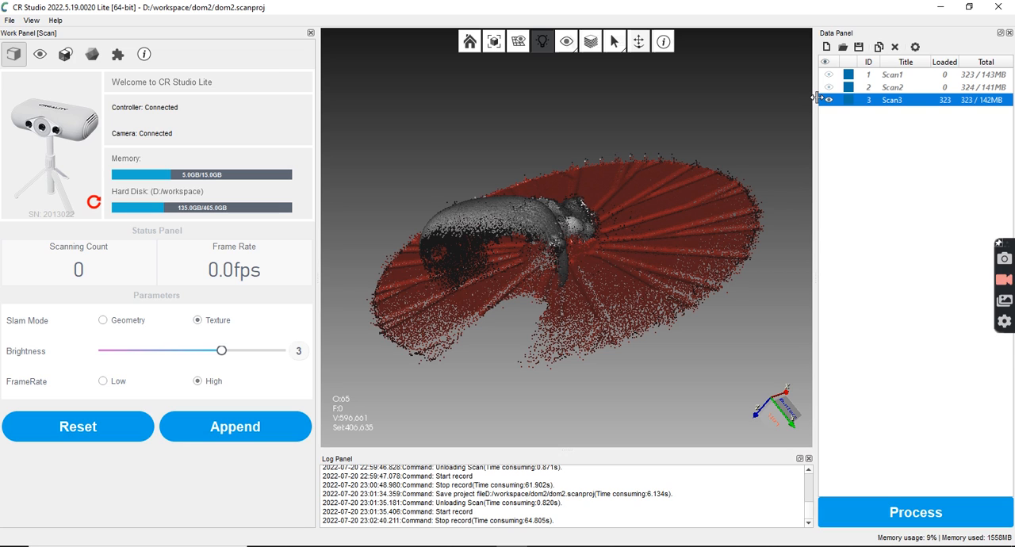
Append a fourth scan, record the figure facing the scanner on the turntable, and view the captured scan from above its head
click(266, 440)
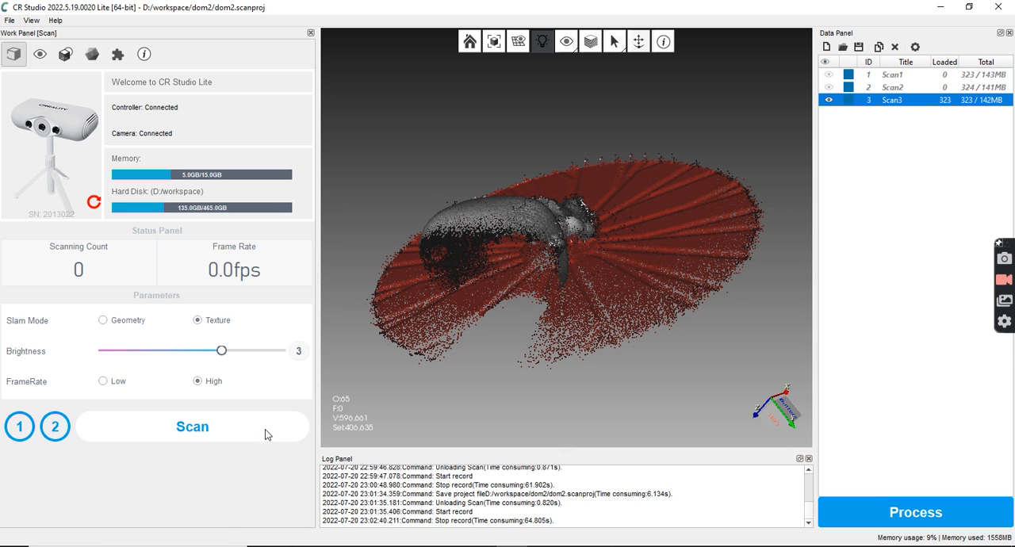
click(197, 429)
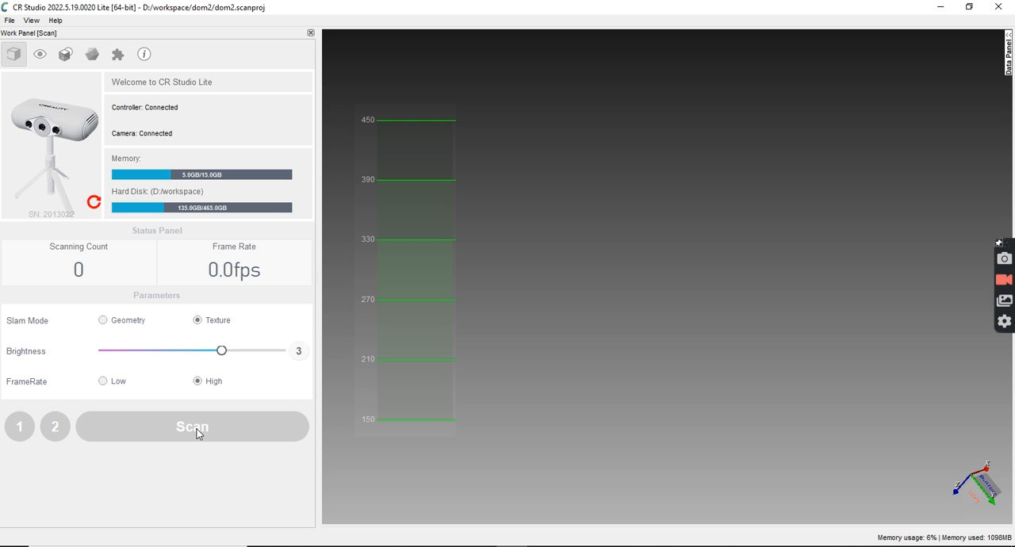
click(197, 429)
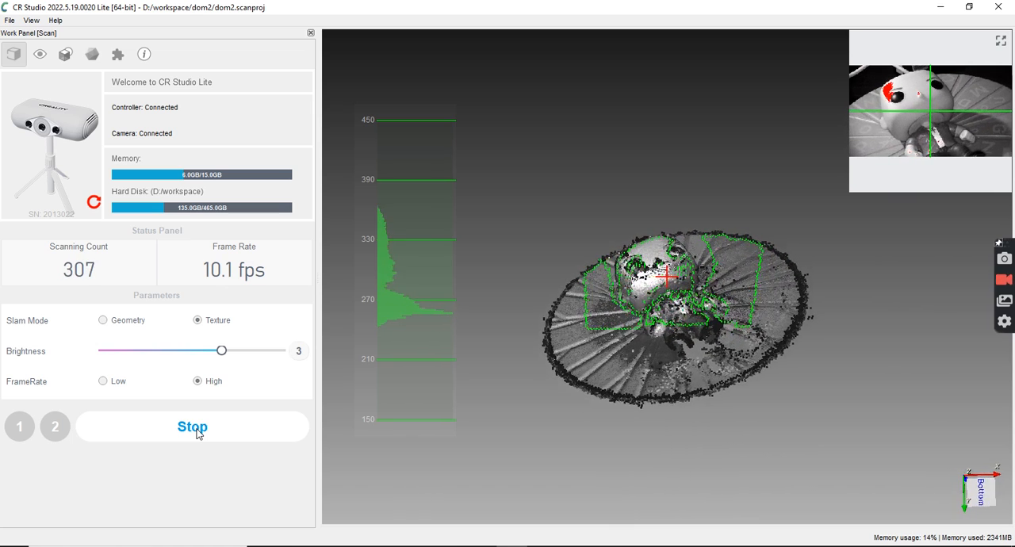
click(198, 434)
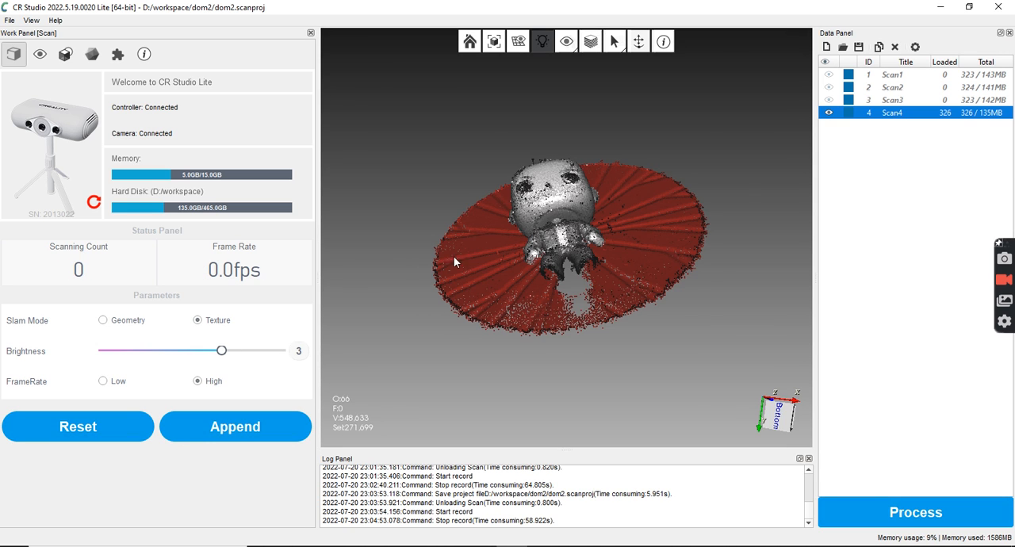
drag(455, 262, 627, 378)
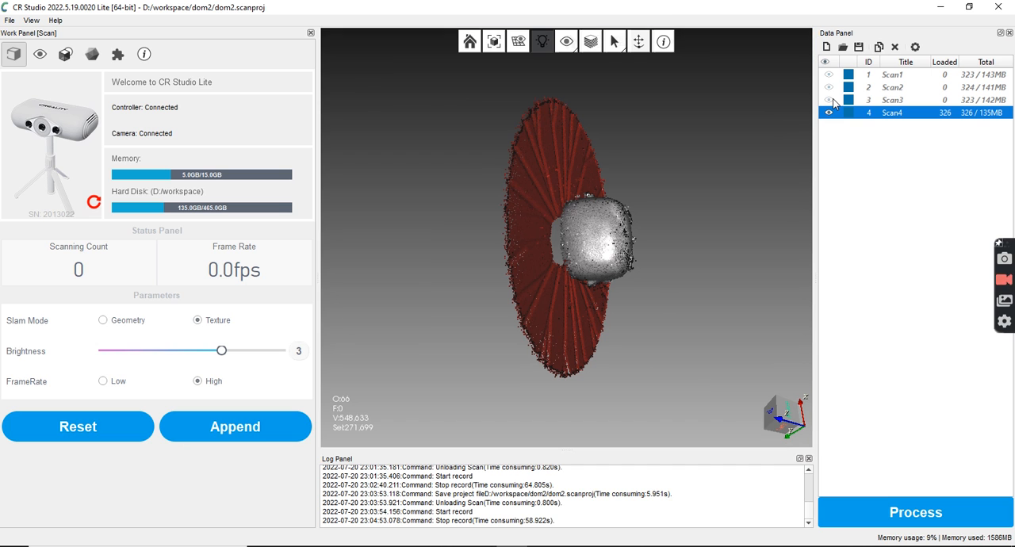
Append a fifth scan to the project and record the figure standing on the turntable
drag(659, 280, 522, 228)
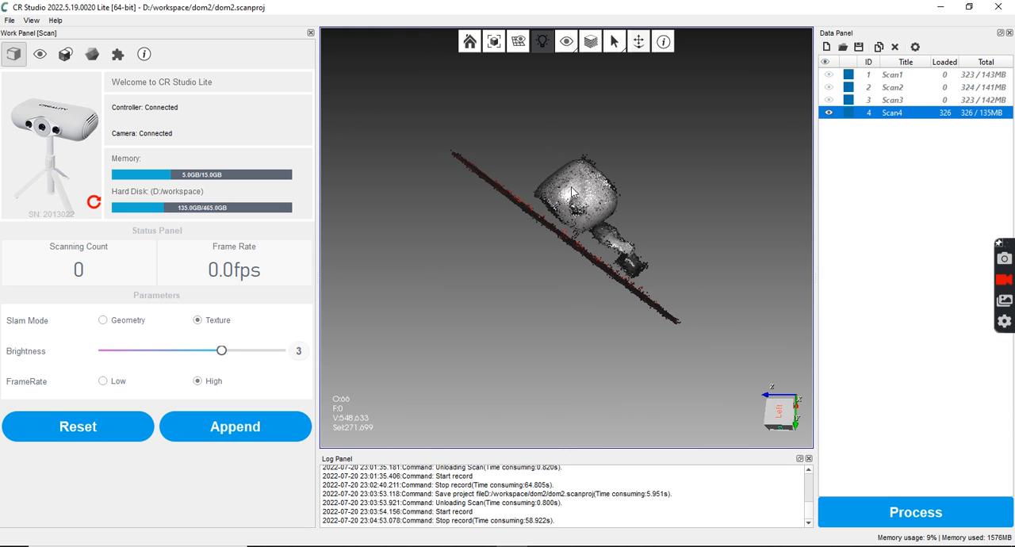
drag(680, 224, 623, 287)
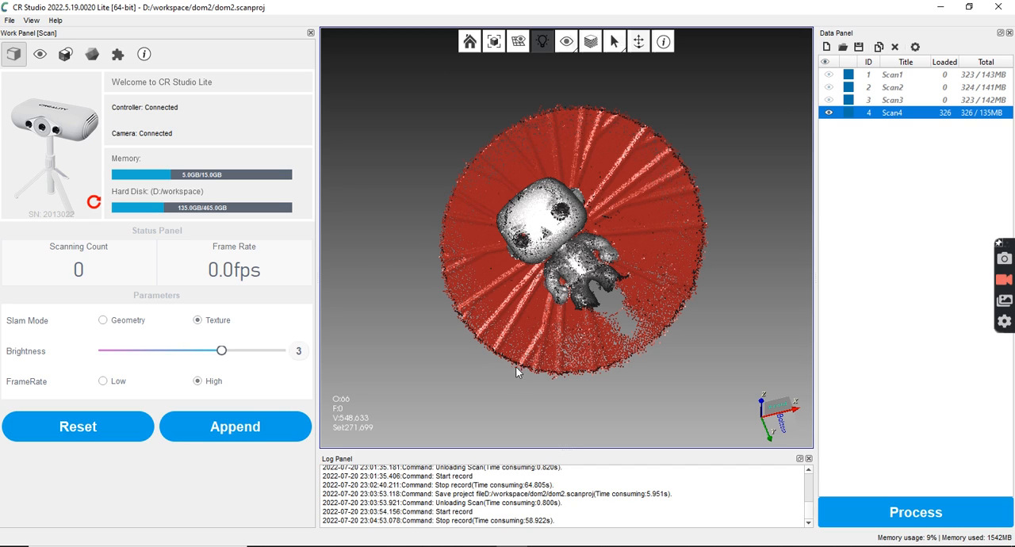
click(259, 430)
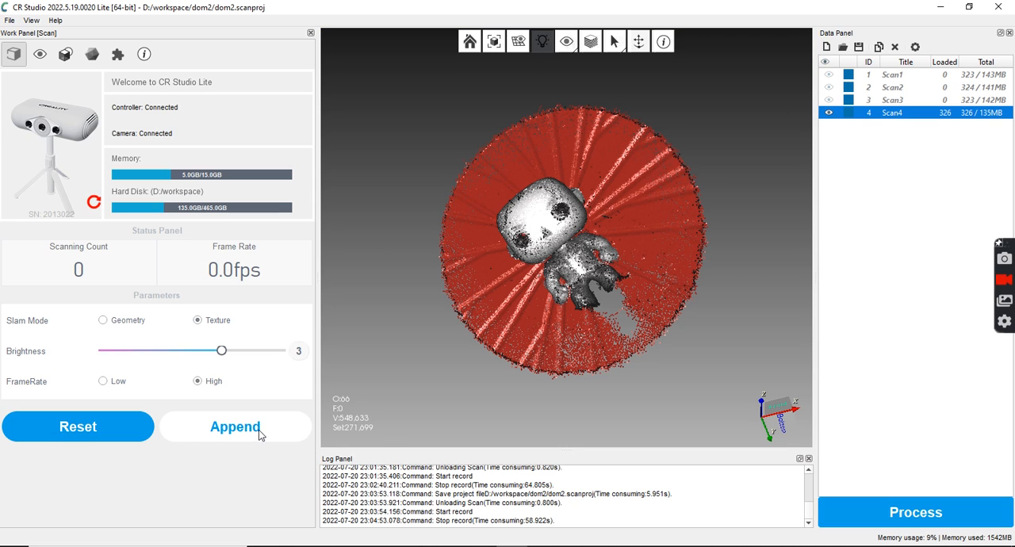
click(242, 434)
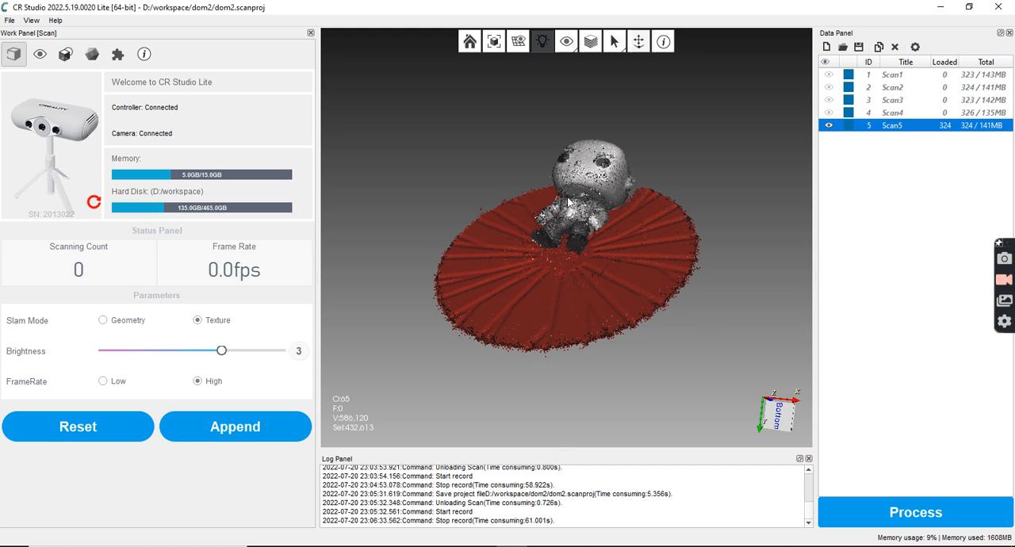
Examine the fifth scan's coverage of the standing figure and the turntable from several angles
drag(733, 206, 695, 247)
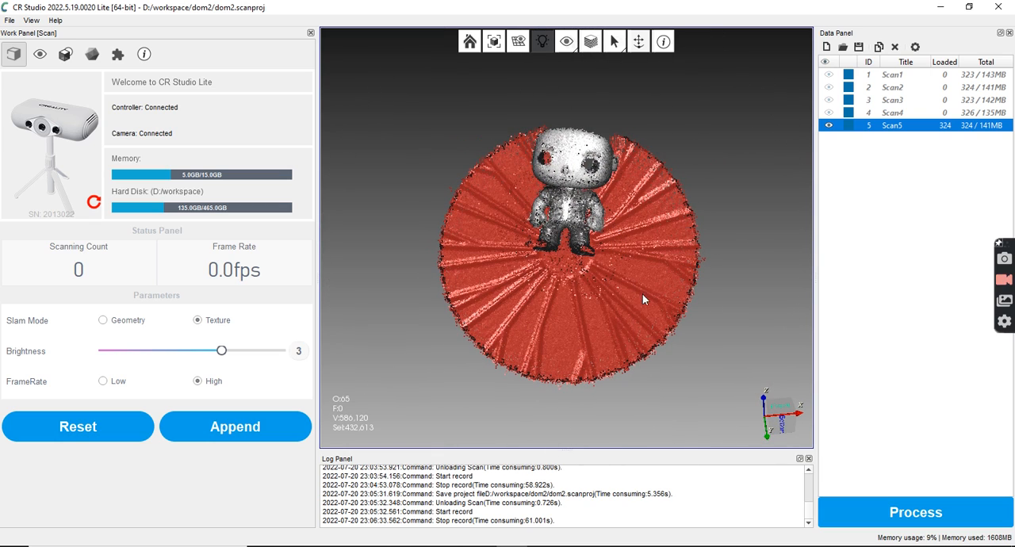
mouse_move(691, 350)
mouse_down()
mouse_move(694, 332)
mouse_move(699, 366)
mouse_up()
drag(547, 331, 475, 264)
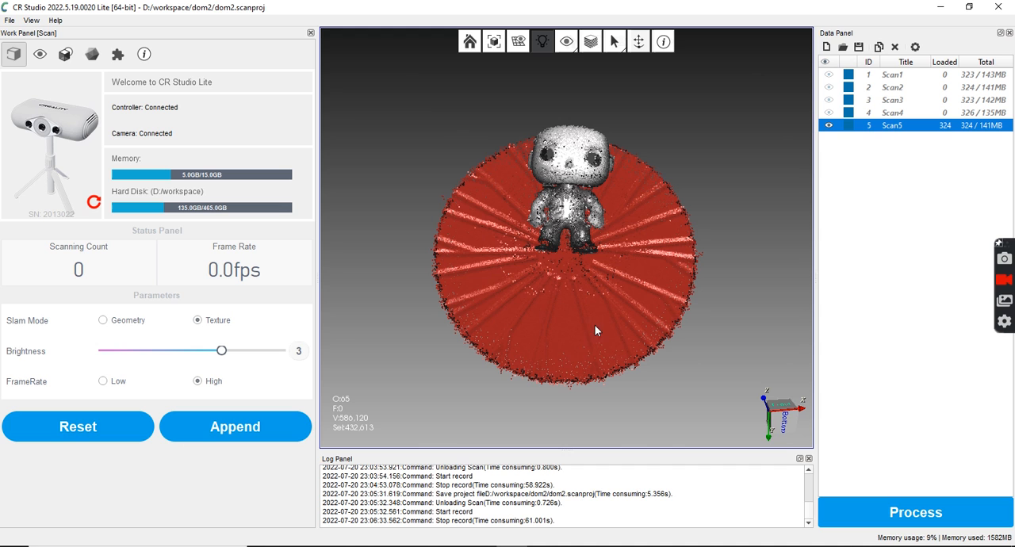
drag(578, 336, 561, 228)
drag(611, 273, 551, 283)
drag(616, 240, 724, 350)
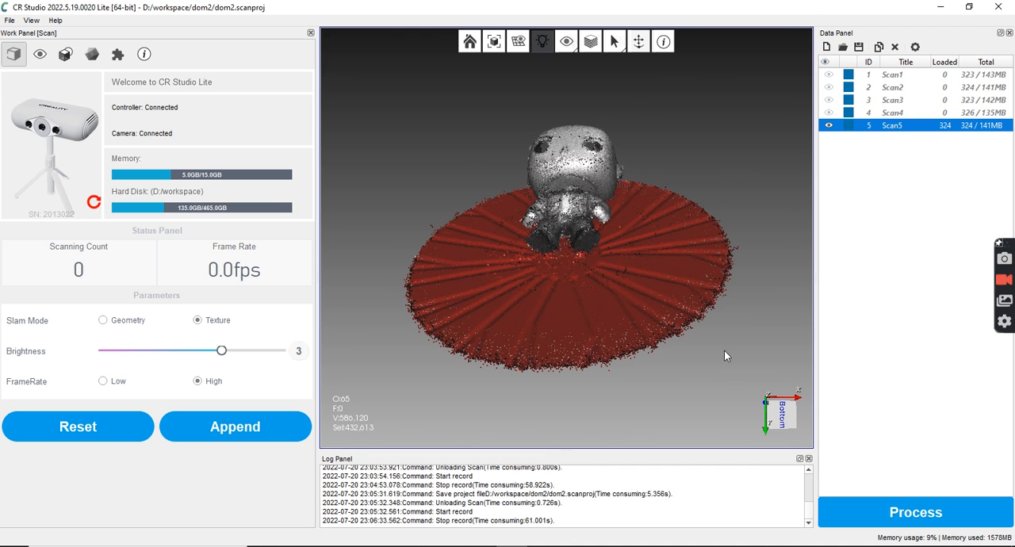
Process all five scans with auto alignment, 2000000 simplified faces and hole filling on, leaving texture mapping off
click(916, 514)
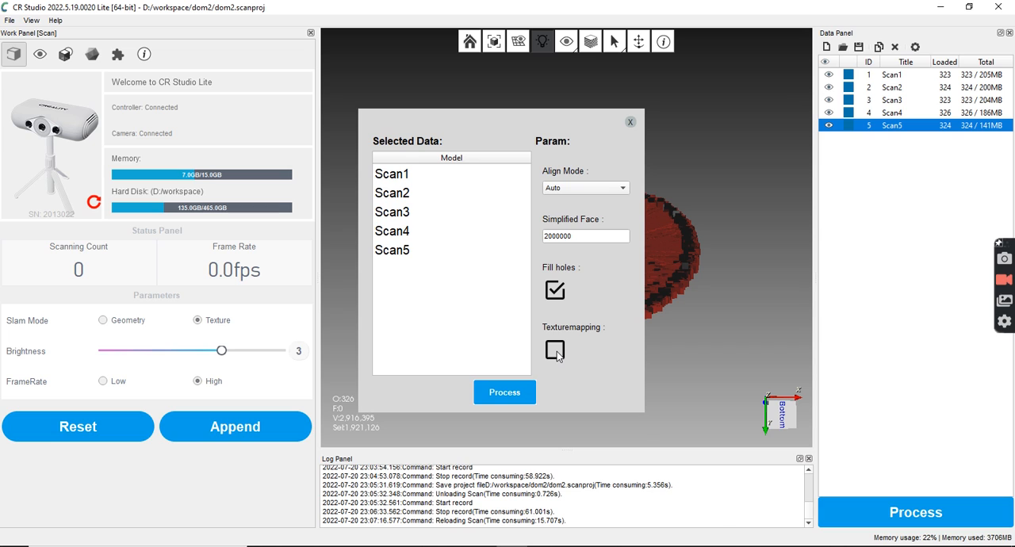
click(587, 235)
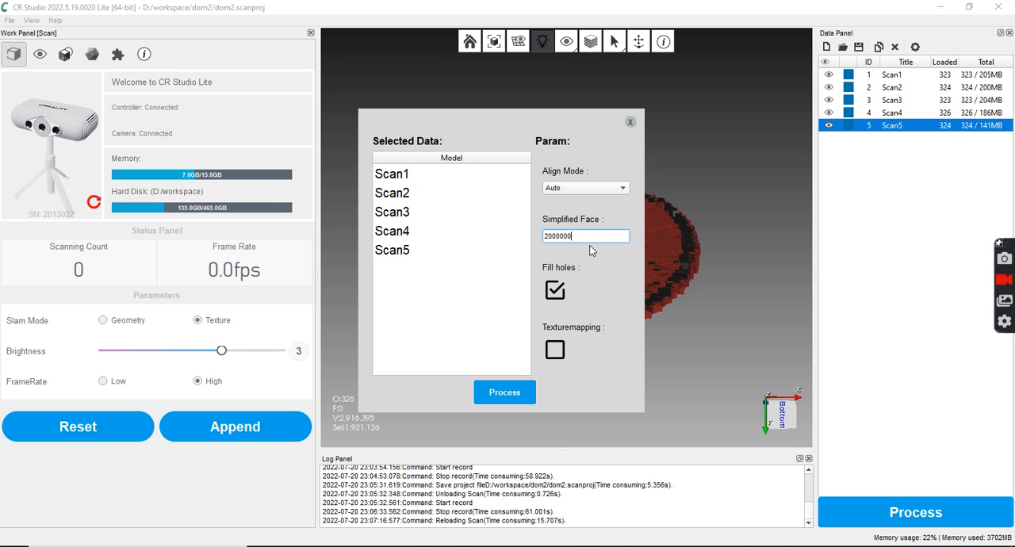
click(519, 397)
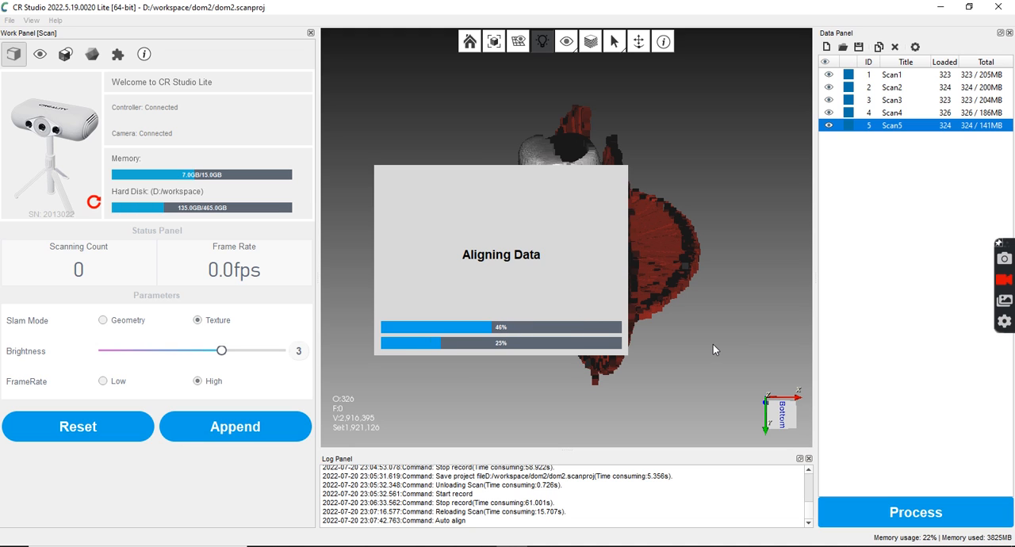
Inspect the automatic alignment, reject it as unqualified, and exit auto mode with Scan4 hidden
drag(560, 233, 309, 210)
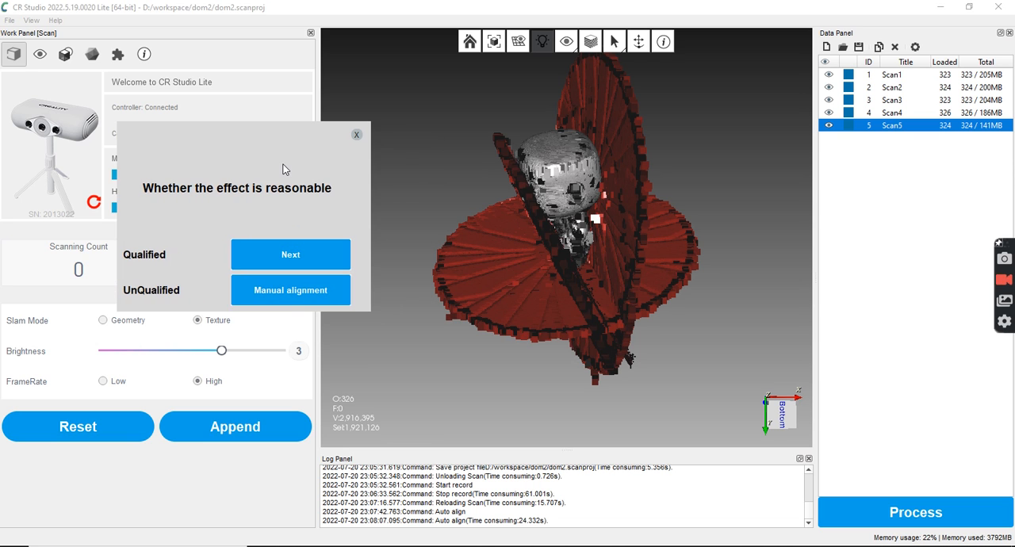
scroll(535, 286, up, 3)
drag(605, 286, 696, 242)
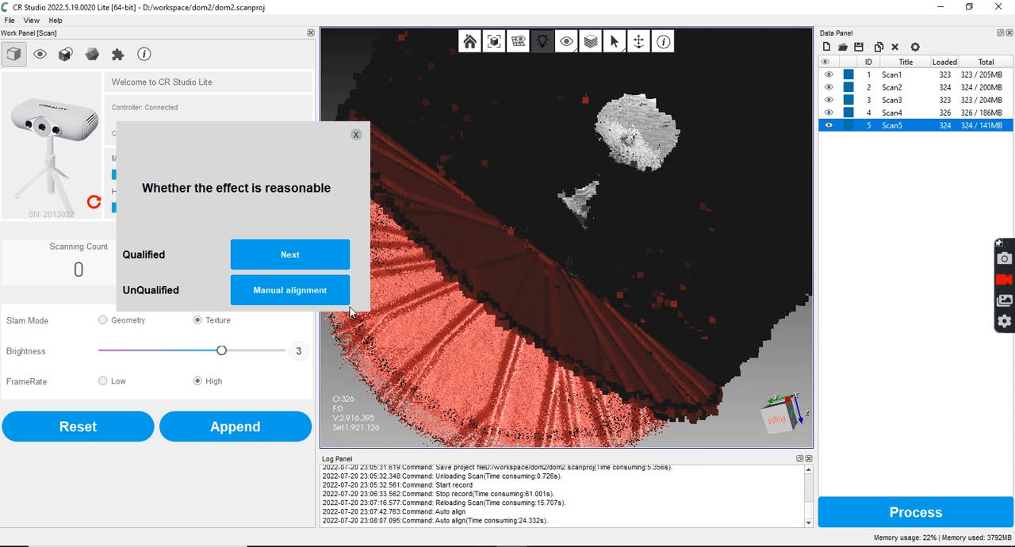
click(298, 290)
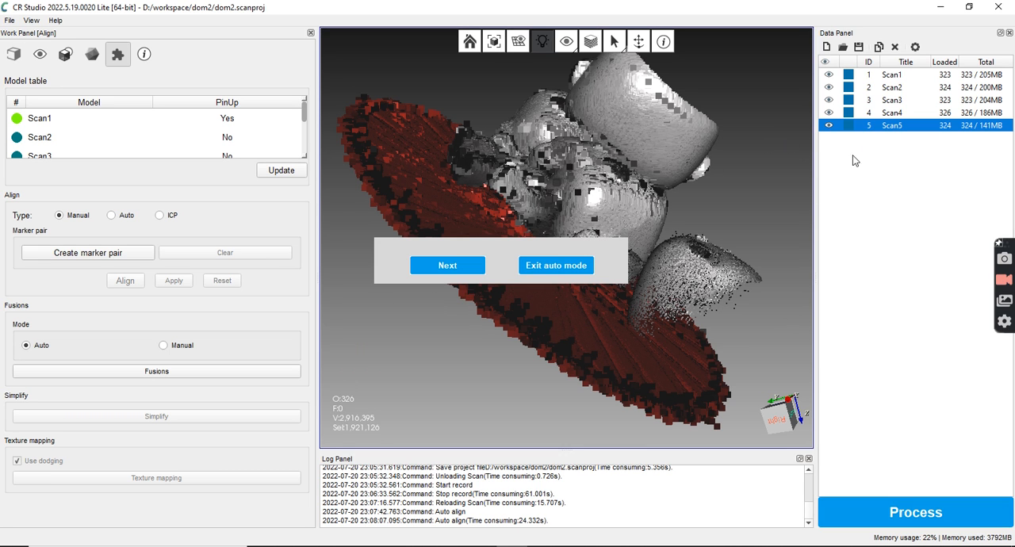
click(828, 113)
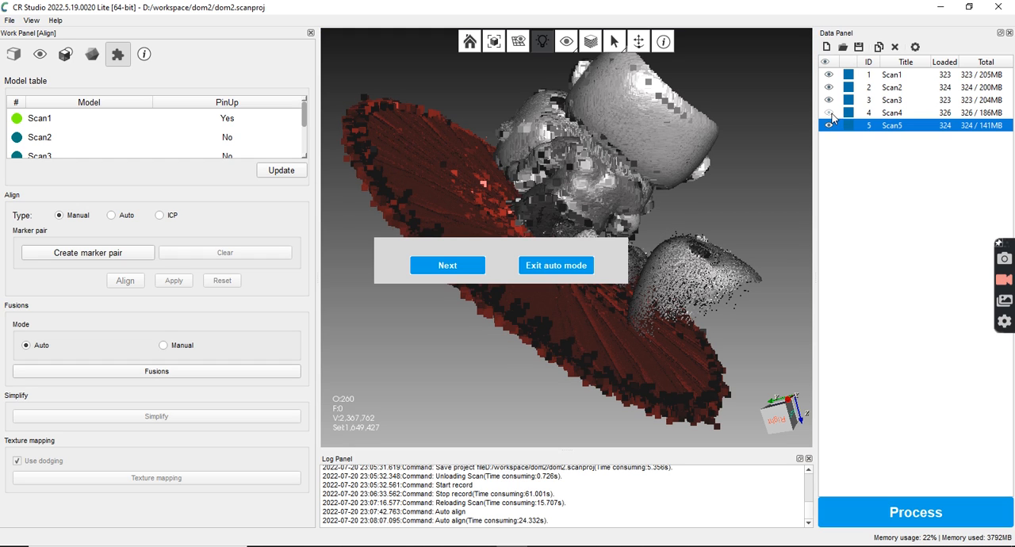
click(547, 265)
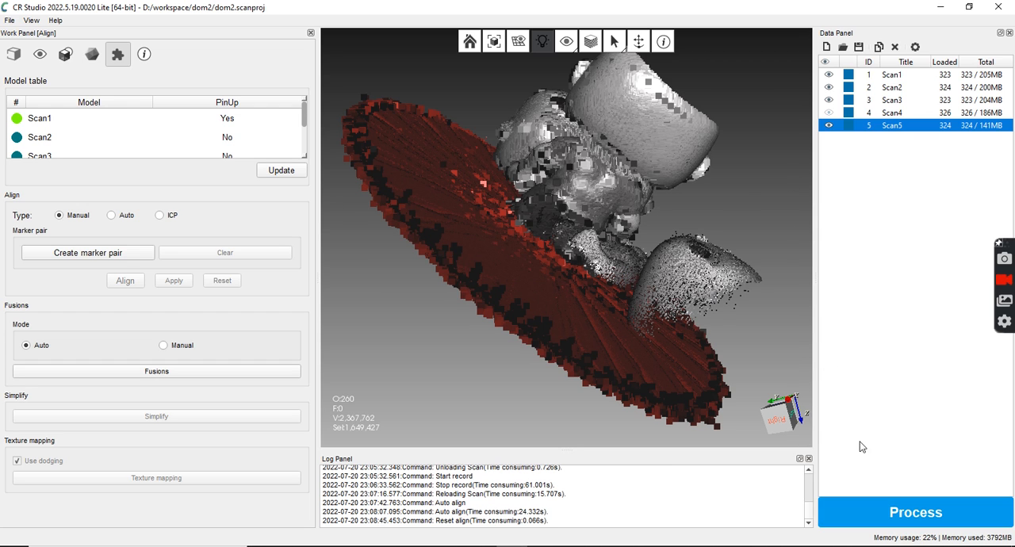
Process only Scan1, Scan2, Scan3 and Scan5 with auto alignment, and inspect how the scans fit together
click(872, 511)
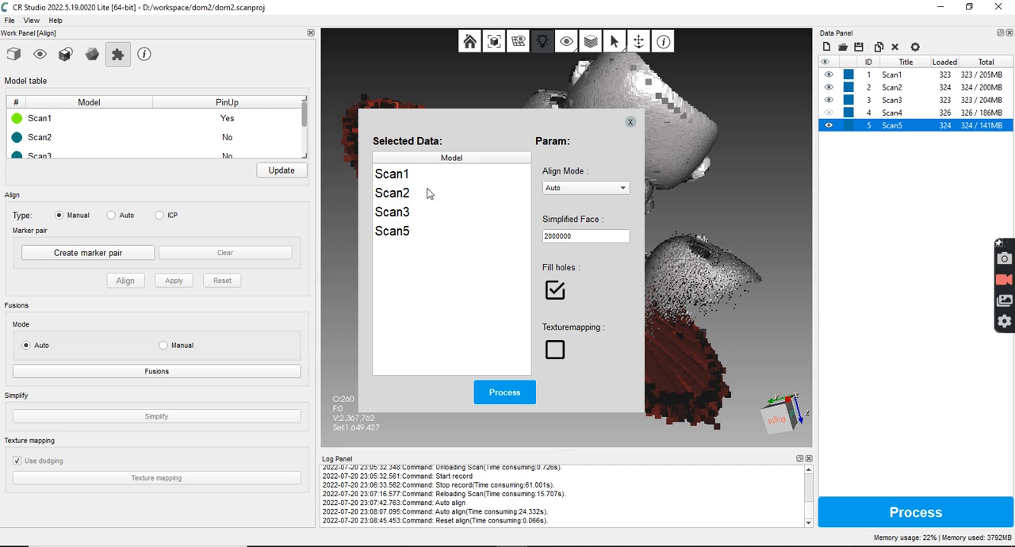
click(505, 393)
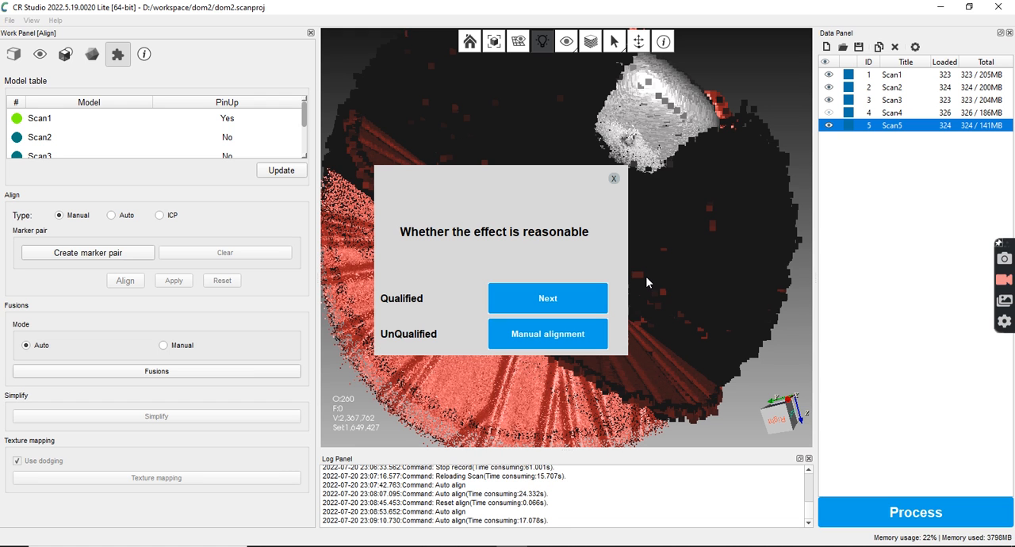
drag(515, 236, 173, 232)
drag(623, 284, 690, 224)
drag(595, 221, 627, 230)
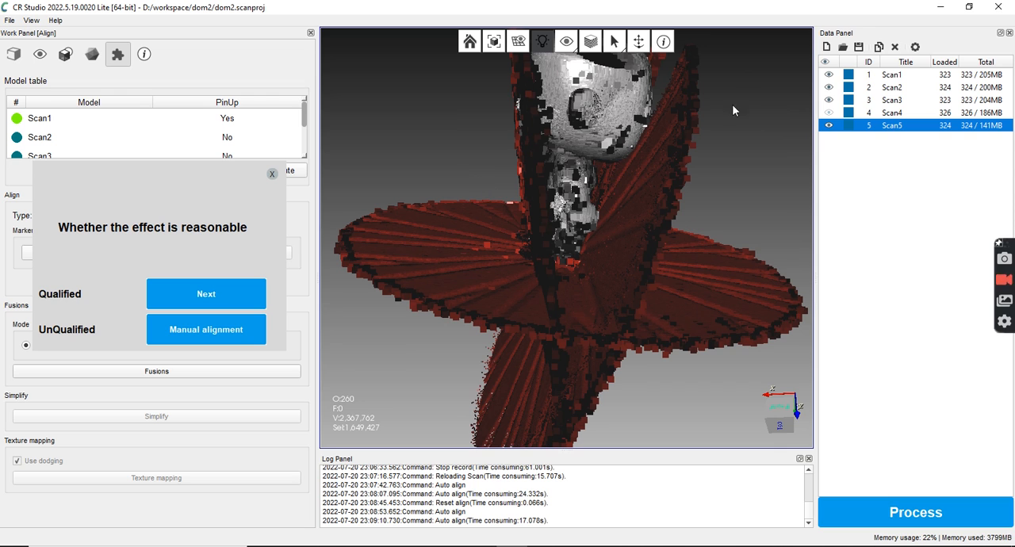
Compare the aligned scans around the figure by showing and hiding Scan2, Scan3 and Scan4 individually
click(828, 88)
drag(667, 189, 716, 221)
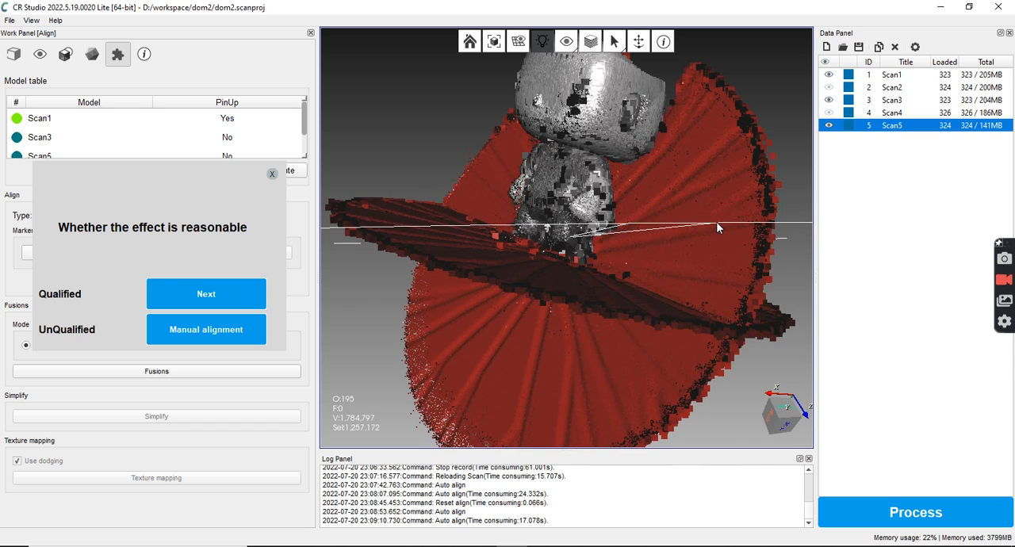
click(829, 99)
click(830, 98)
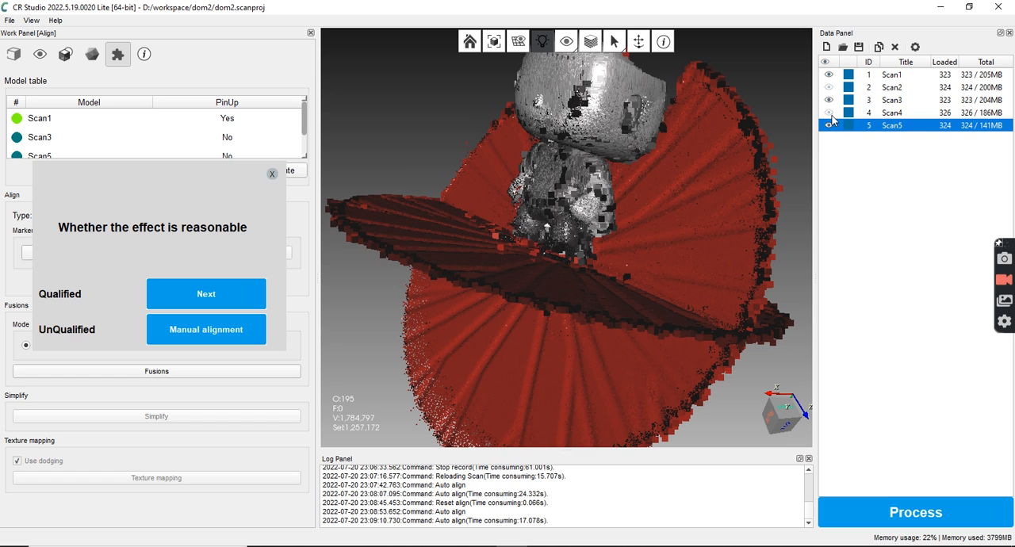
click(830, 112)
click(829, 112)
click(828, 87)
click(829, 87)
click(829, 99)
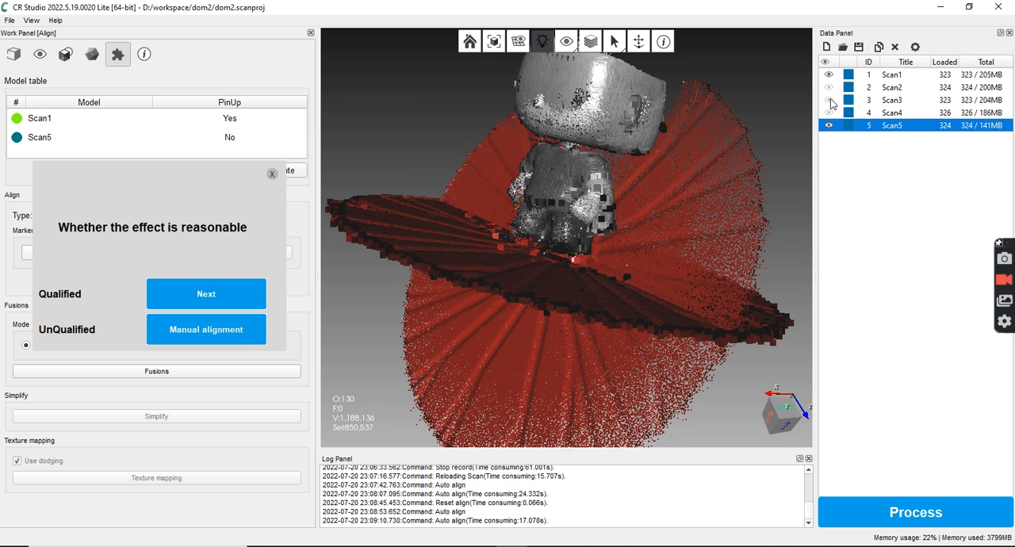
click(830, 99)
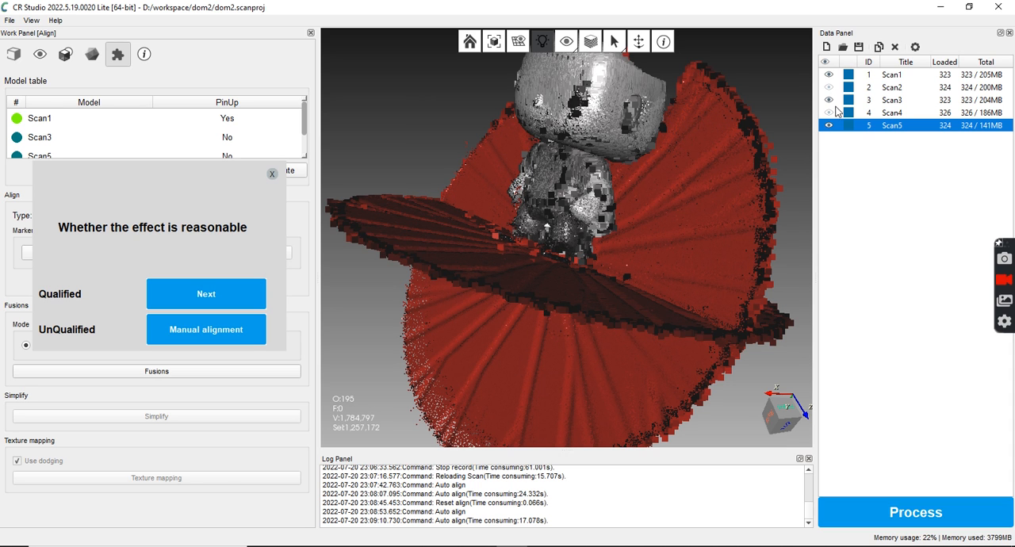
Hide Scan5 and show Scan2 and Scan4, so that only Scan1 to Scan4 are displayed
click(828, 127)
drag(758, 199, 650, 174)
click(828, 87)
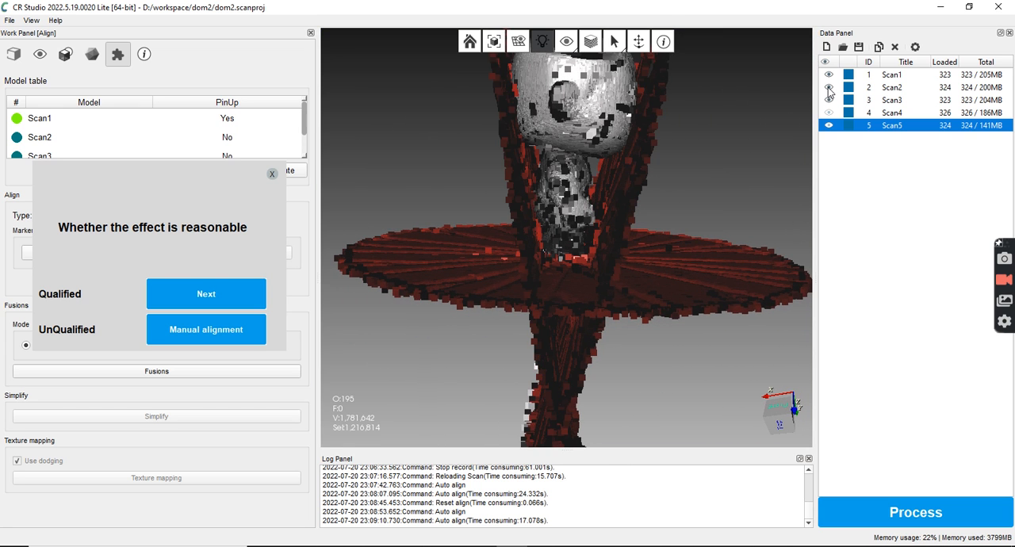
drag(592, 217, 796, 216)
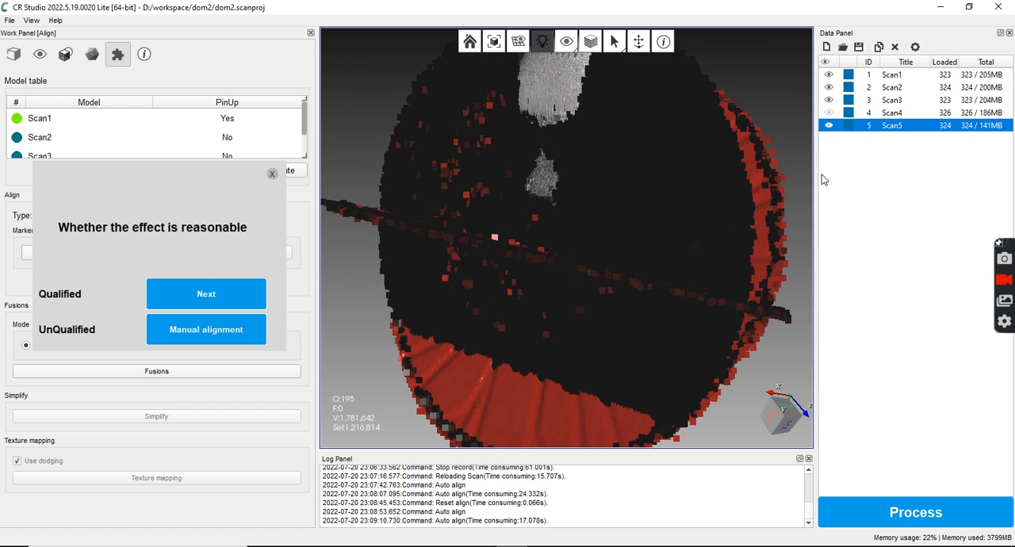
click(829, 126)
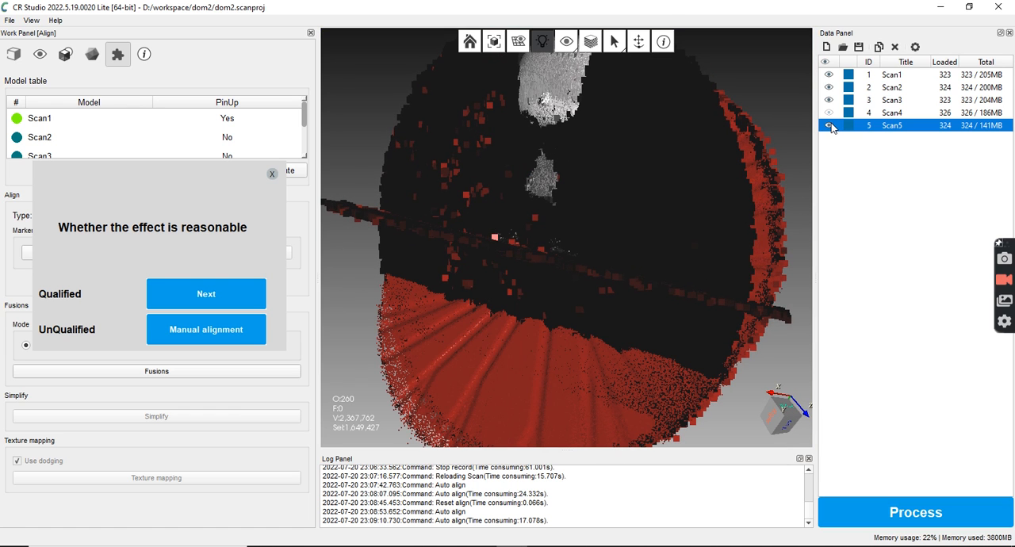
click(828, 126)
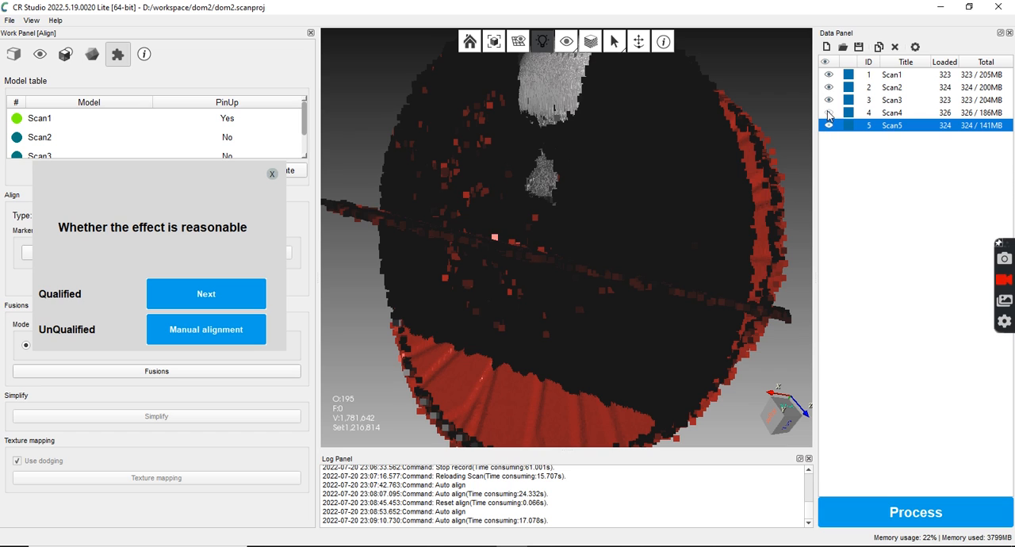
click(829, 114)
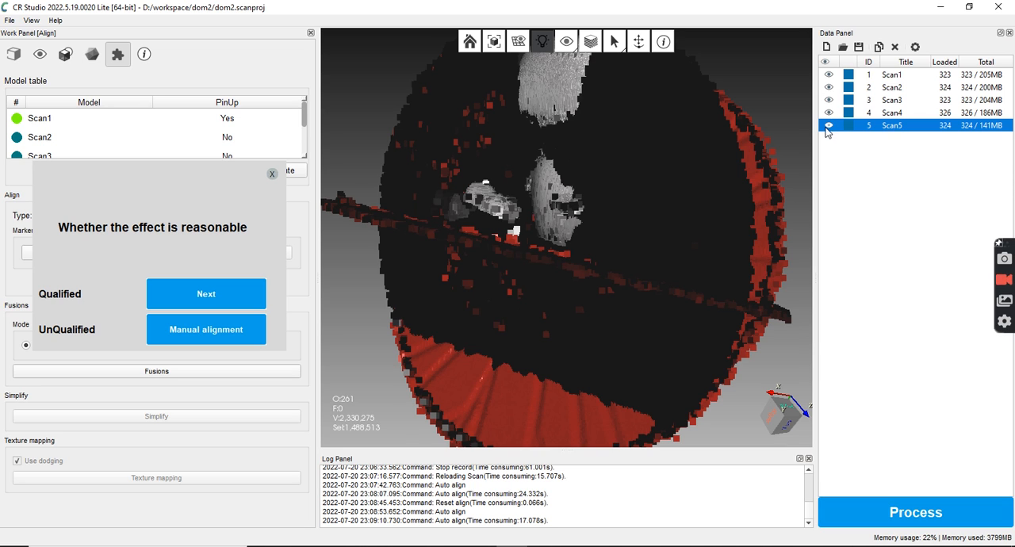
Dismiss the alignment assessment, auto-align Scan1 to Scan4 in the Align tools, and inspect the result from different angles
click(272, 174)
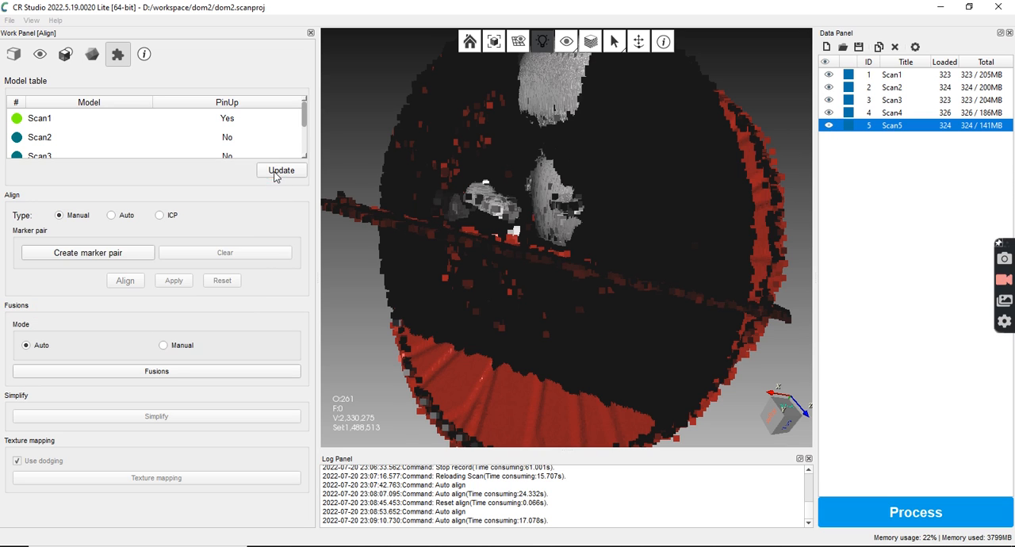
click(113, 222)
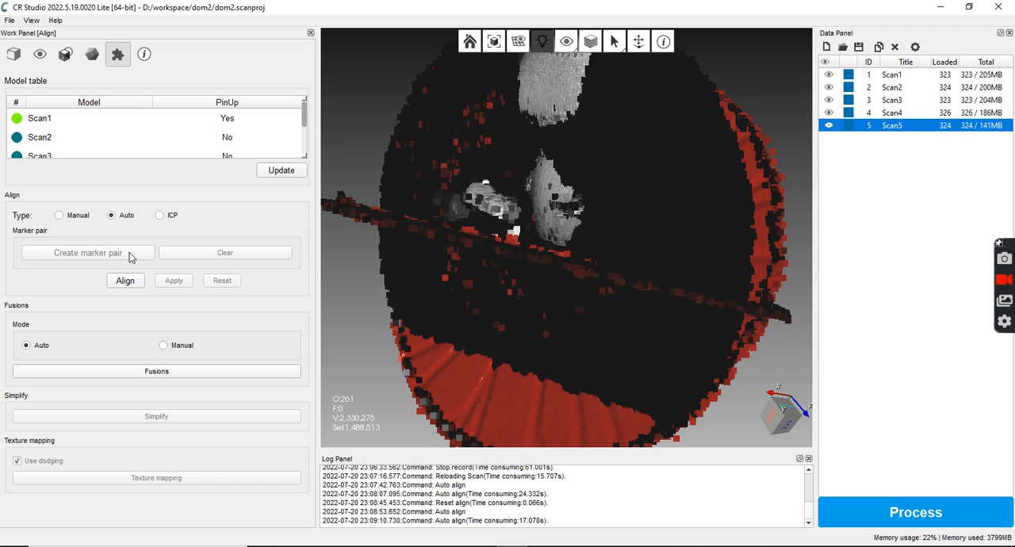
click(124, 281)
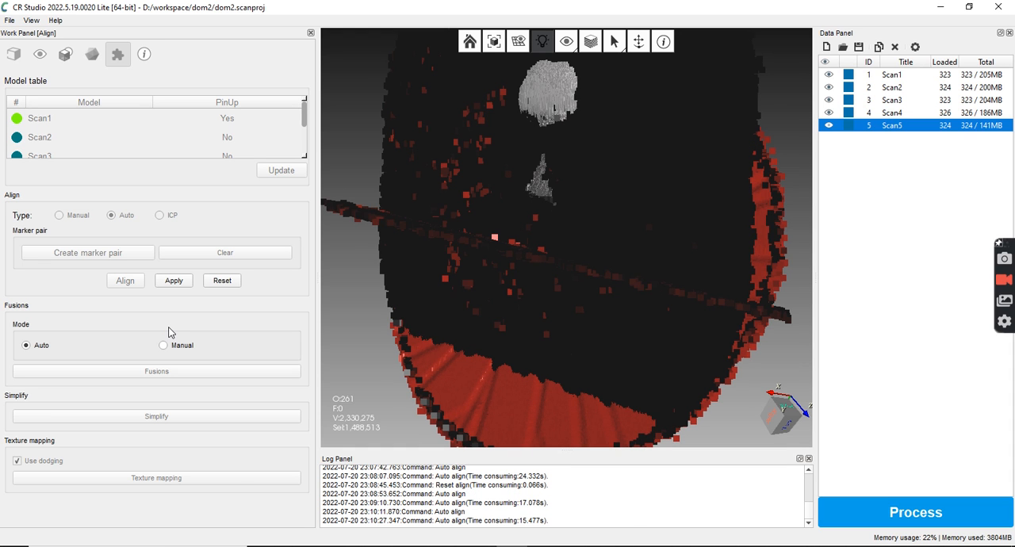
drag(527, 303, 310, 140)
click(306, 156)
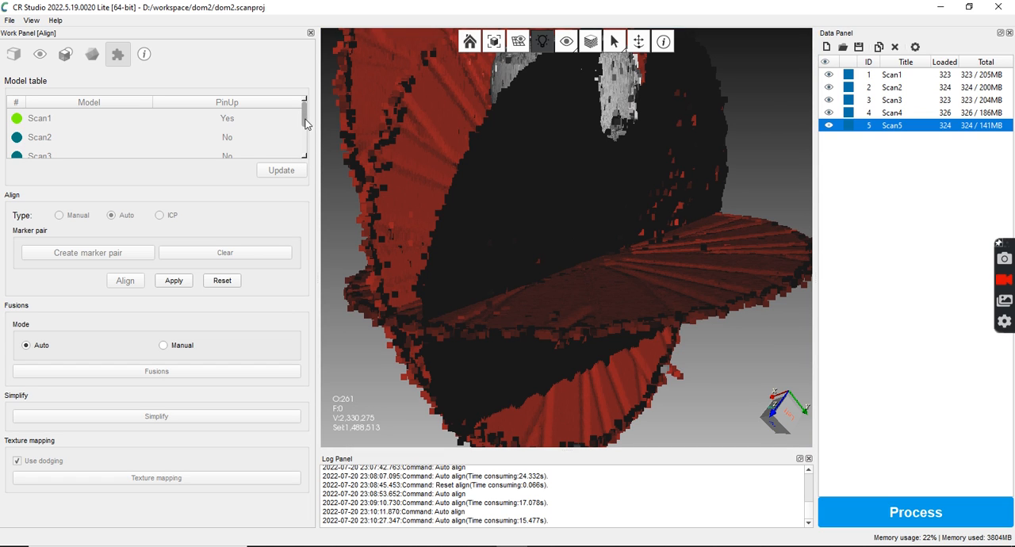
drag(465, 264, 542, 264)
drag(586, 184, 553, 279)
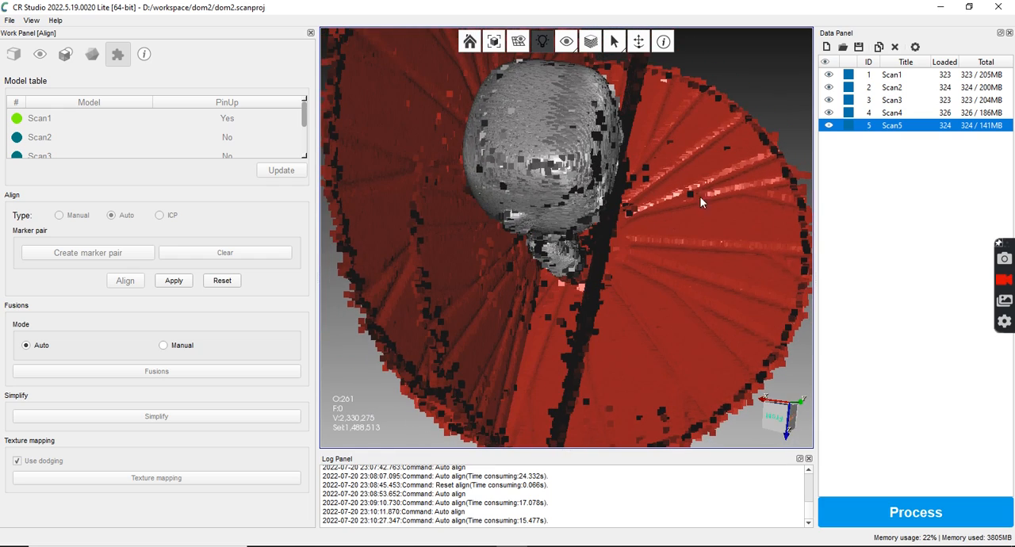
Show Scan5 again and run the automatic alignment on all five scans
click(829, 127)
drag(667, 270, 704, 211)
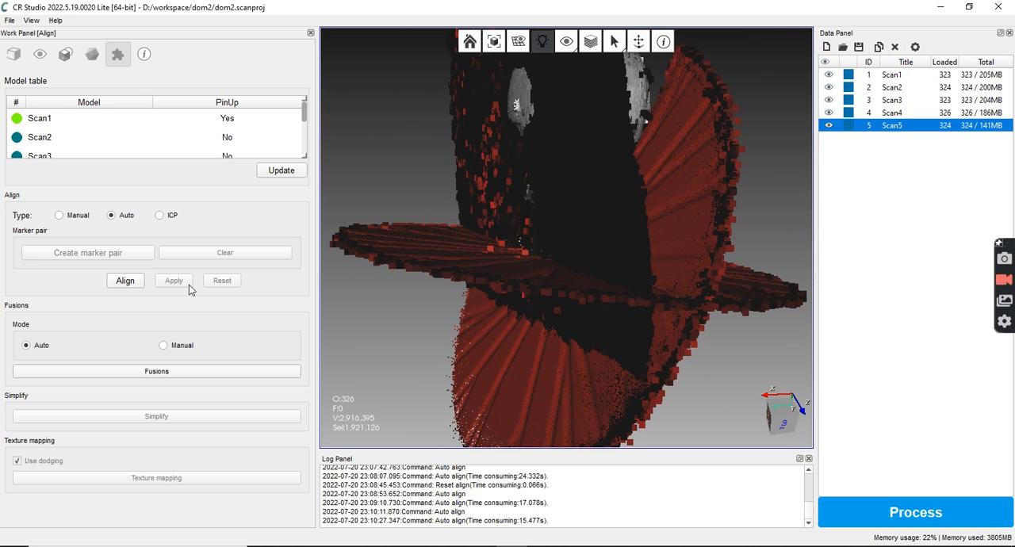
click(126, 284)
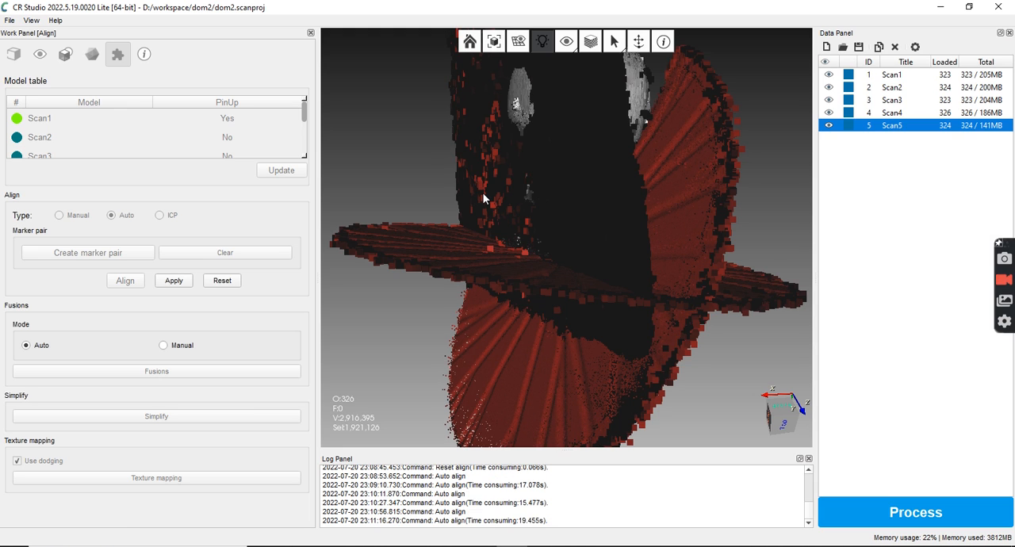
drag(524, 174, 557, 192)
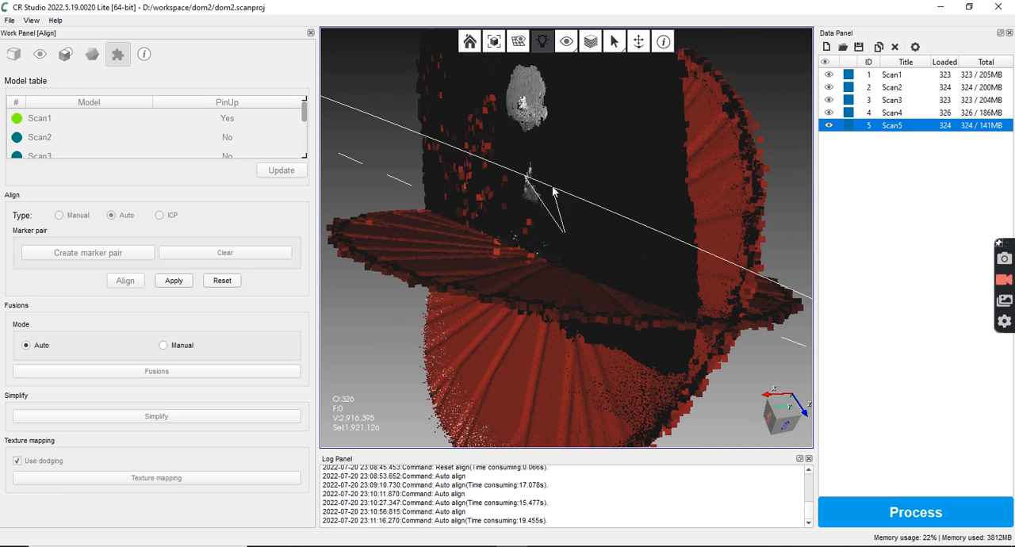
Hide Scan5 and inspect the remaining Scan1 to Scan4 from different angles
click(829, 127)
drag(707, 212, 588, 186)
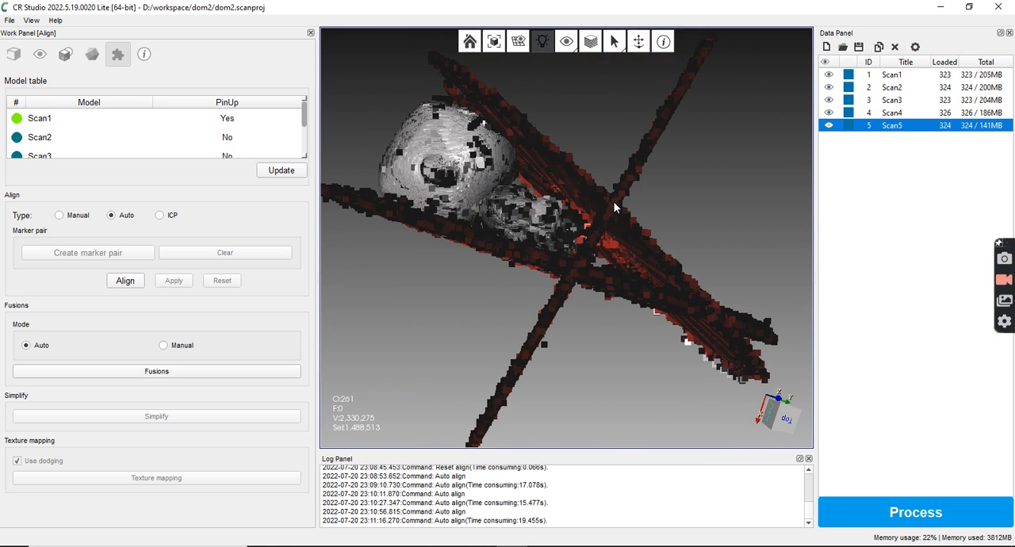
drag(541, 271, 749, 209)
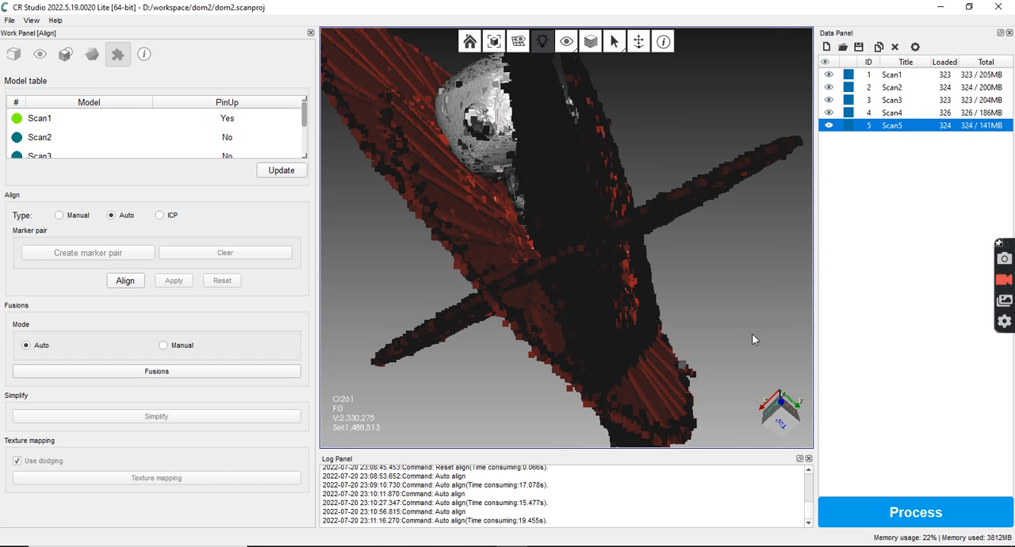
Process Scan1 to Scan4 with auto alignment, 2000000 simplified faces, hole filling and no texture mapping, accepting the alignment as qualified
click(947, 507)
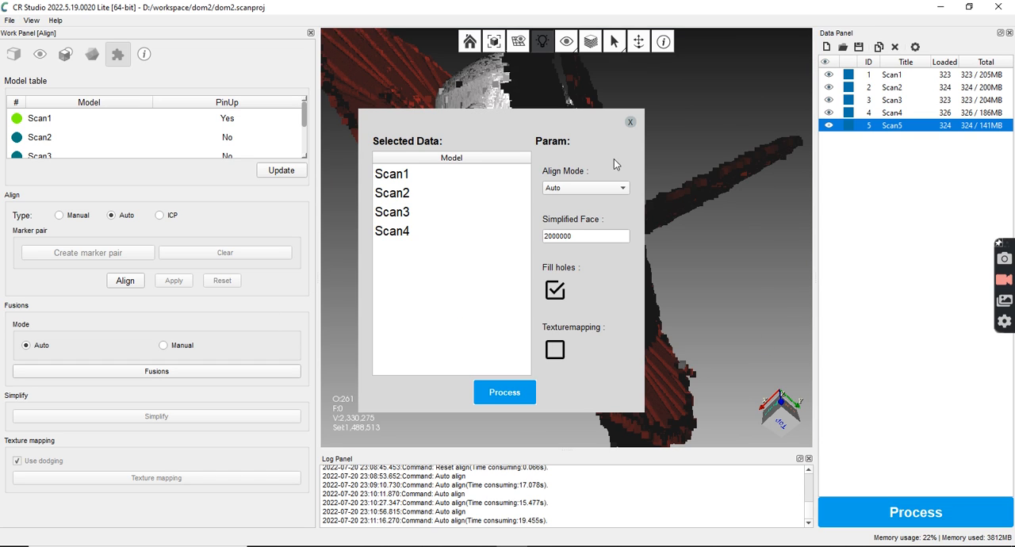
click(508, 393)
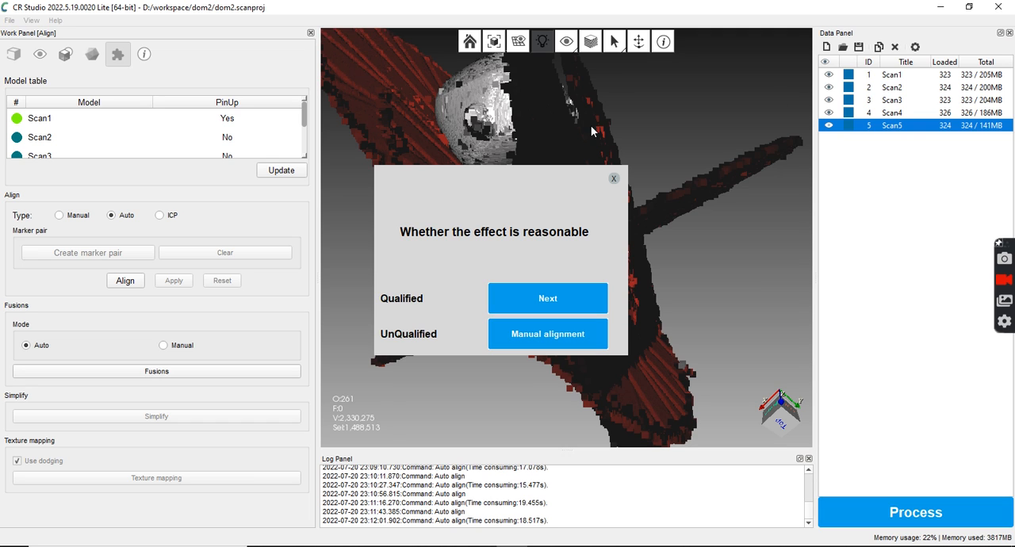
drag(531, 218, 365, 192)
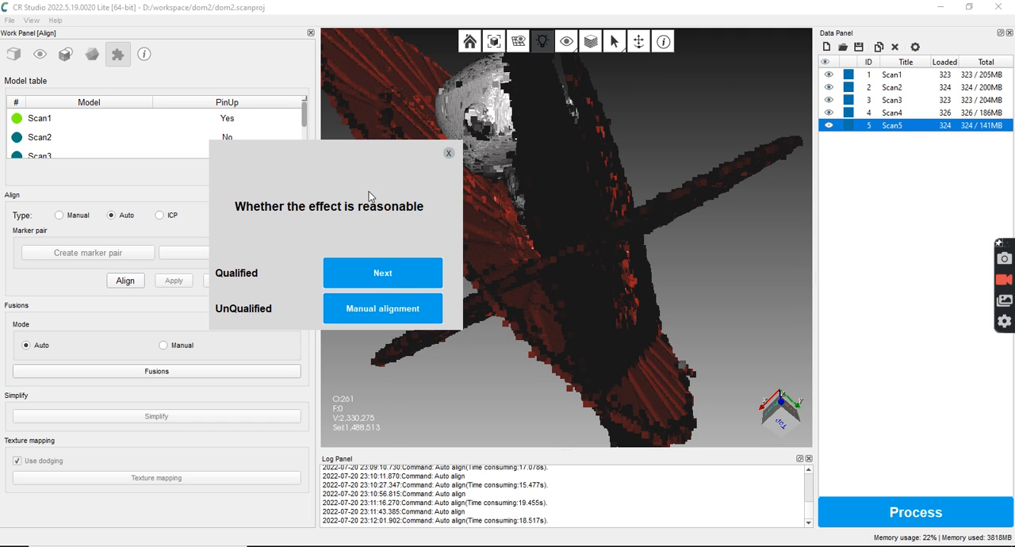
click(390, 270)
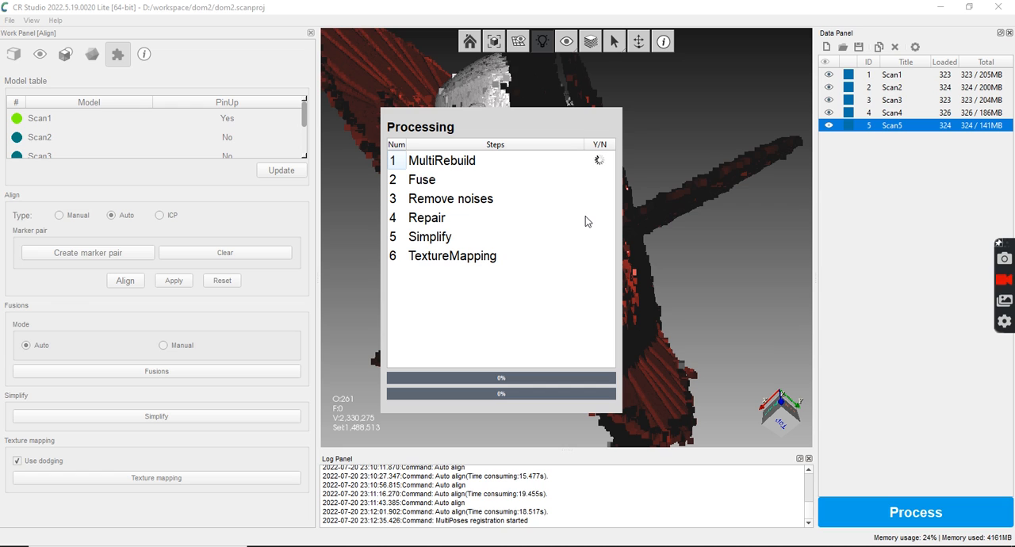
drag(538, 124, 247, 190)
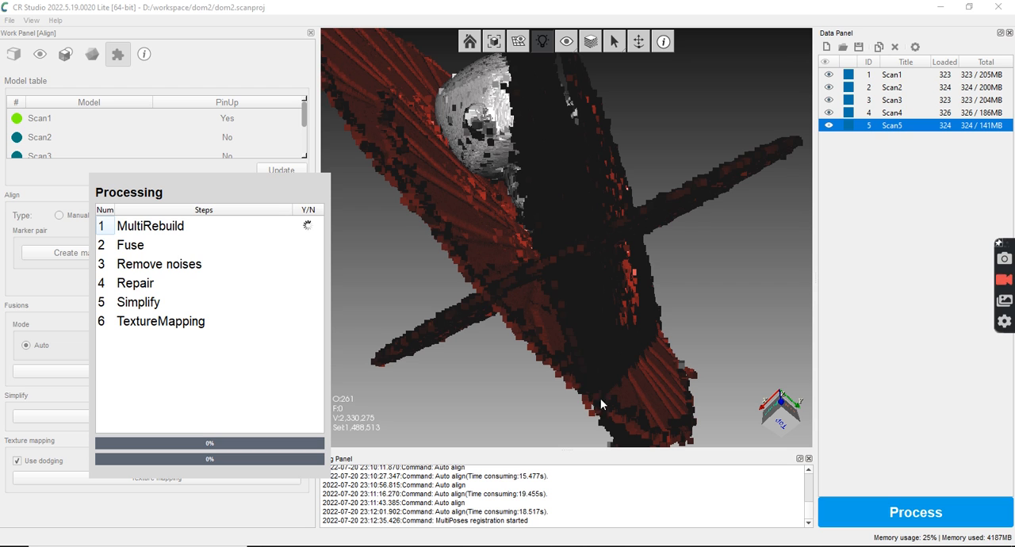
Open Task Manager beside the Processing window and check the CPU and memory usage of CR Studio
right_click(644, 546)
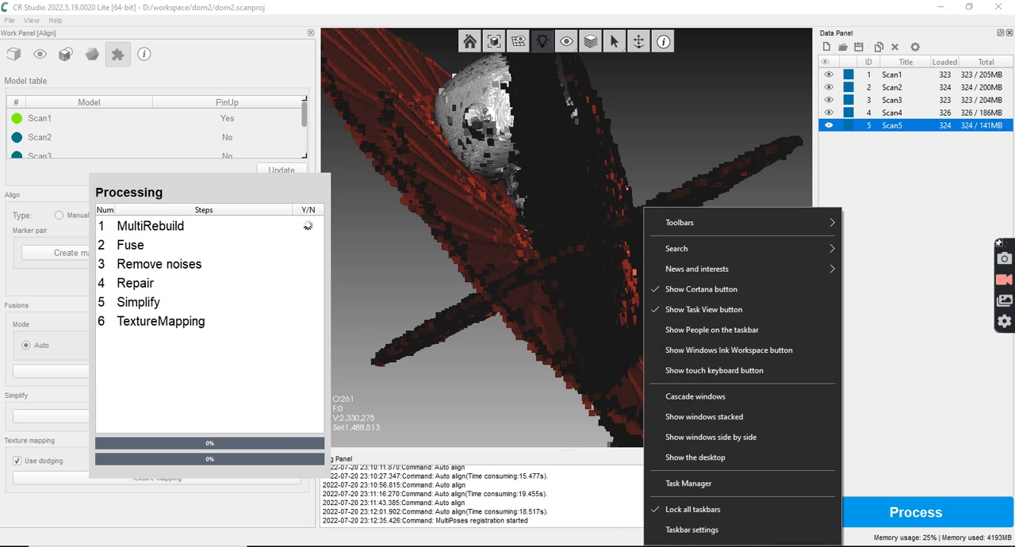
click(686, 485)
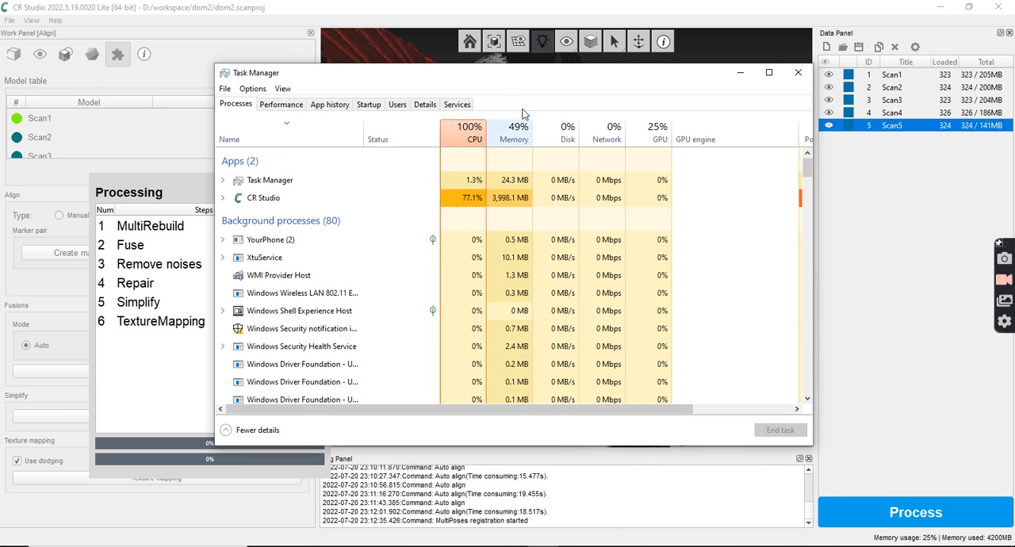
drag(500, 80, 907, 138)
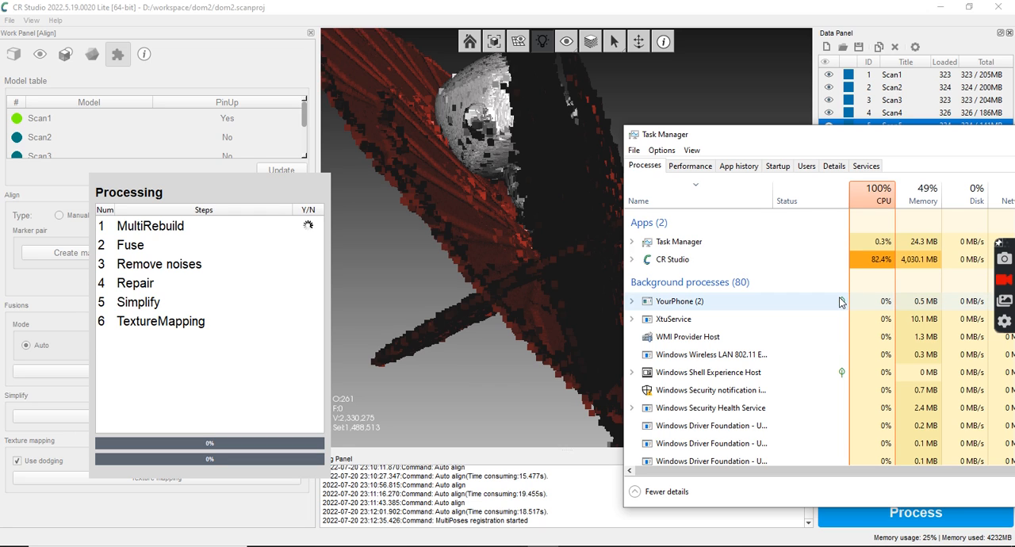
mouse_move(841, 303)
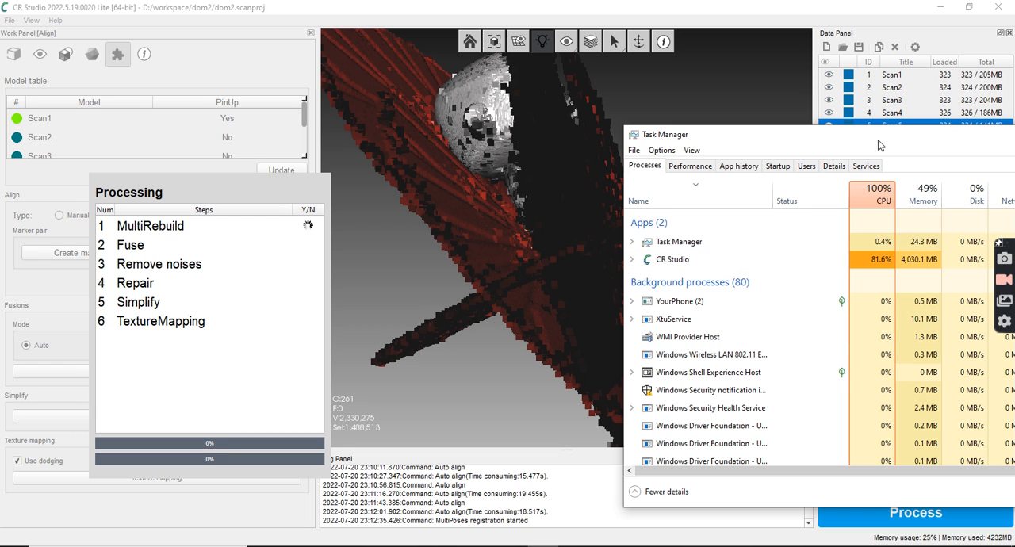
drag(877, 139, 849, 182)
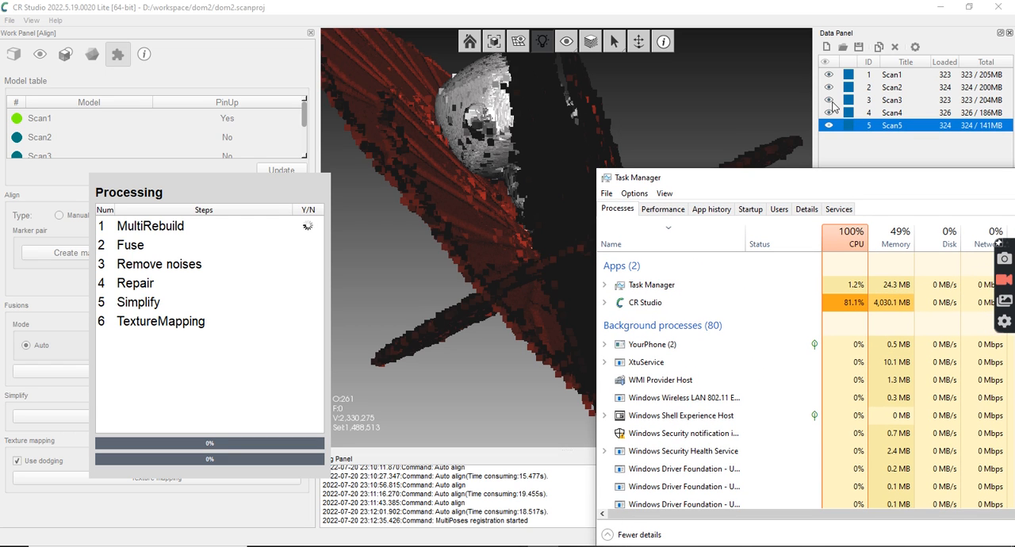
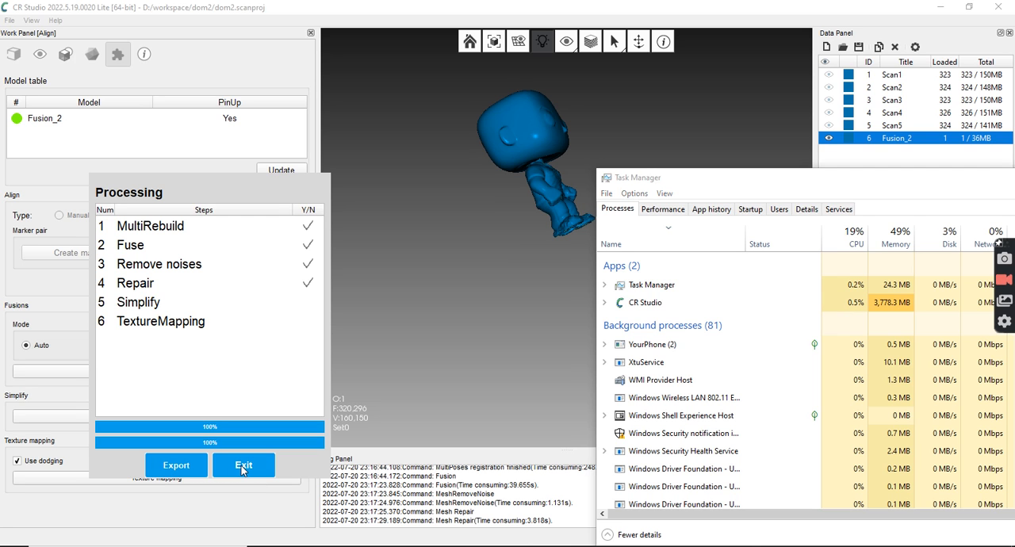
Exit the Processing window and inspect the fused figure's torso, arms and feet from close up
click(243, 466)
click(502, 251)
drag(502, 250, 347, 344)
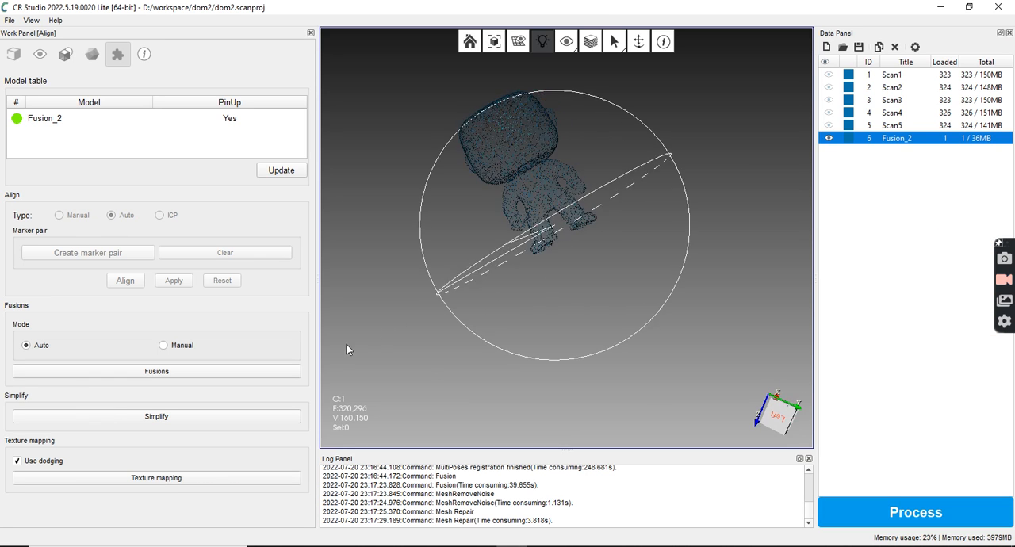
scroll(530, 205, up, 3)
mouse_move(551, 193)
mouse_down()
mouse_move(564, 151)
mouse_move(552, 140)
mouse_up()
middle_drag(552, 140, 588, 275)
drag(608, 275, 569, 369)
scroll(593, 343, up, 2)
middle_drag(507, 389, 470, 290)
scroll(469, 336, up, 3)
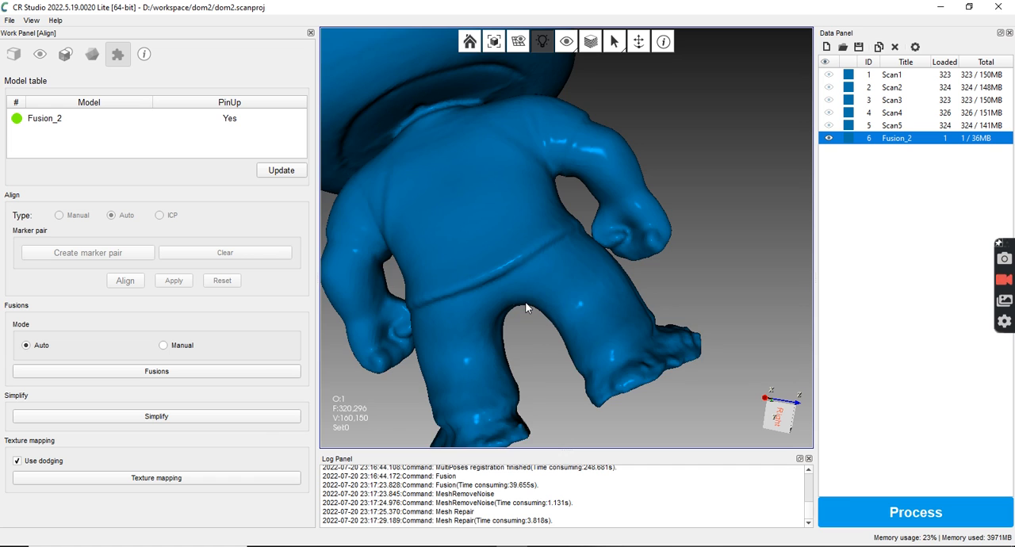
Examine the whole fused figure and its face and shirt details from the front
scroll(526, 302, down, 2)
drag(525, 299, 584, 265)
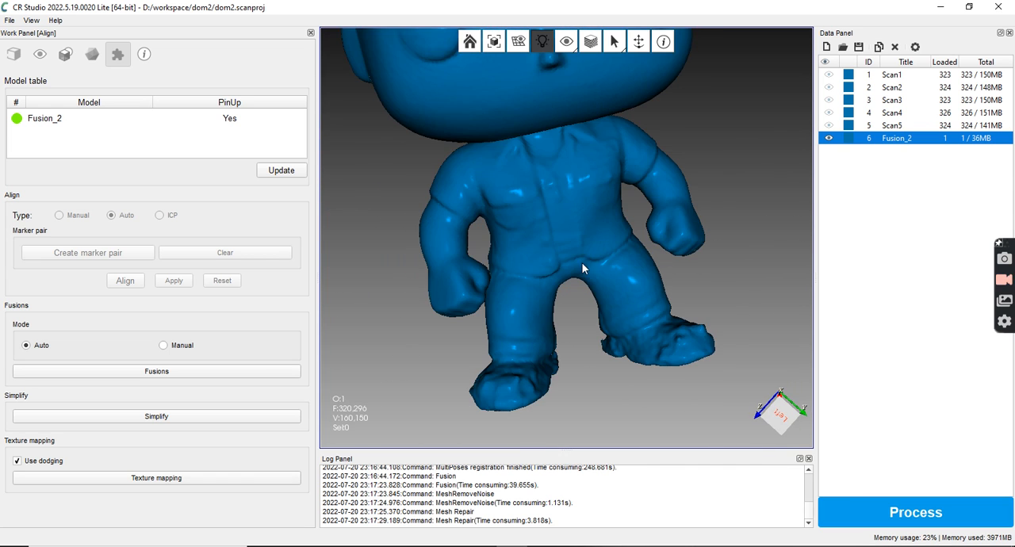
scroll(584, 264, down, 2)
scroll(590, 275, up, 3)
scroll(591, 278, down, 1)
drag(607, 225, 645, 204)
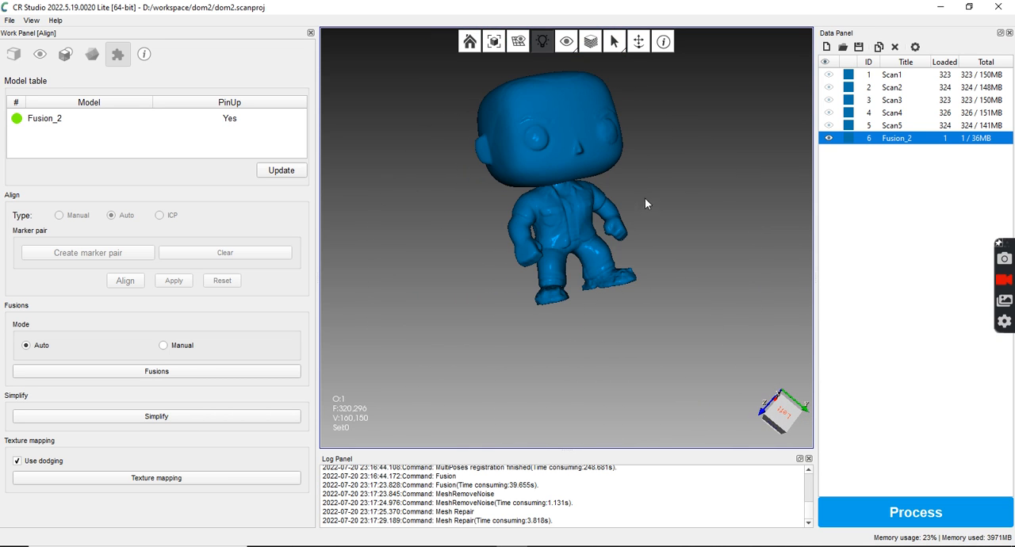
drag(620, 307, 609, 198)
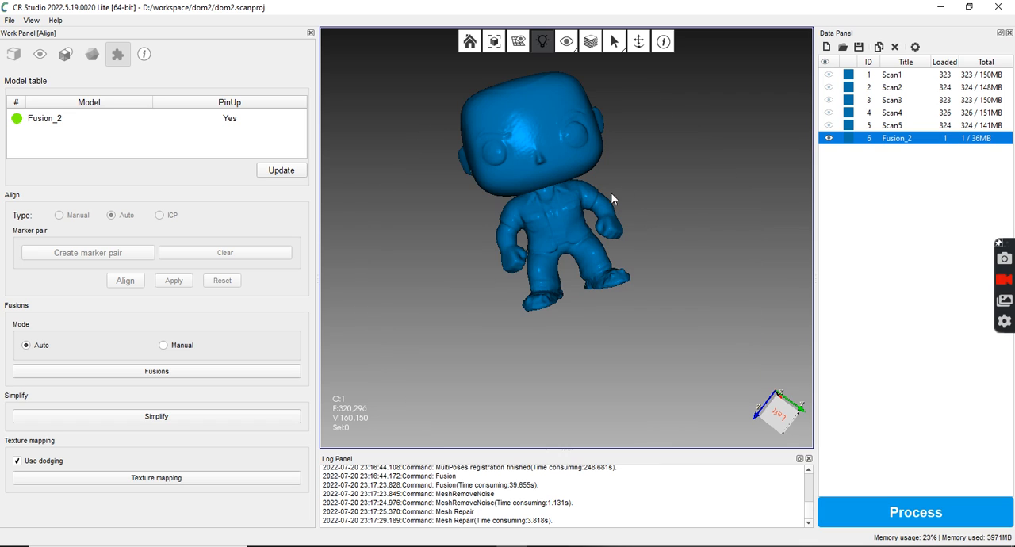
right_click(733, 201)
click(644, 161)
right_click(647, 160)
drag(553, 148, 582, 162)
middle_drag(591, 184, 585, 249)
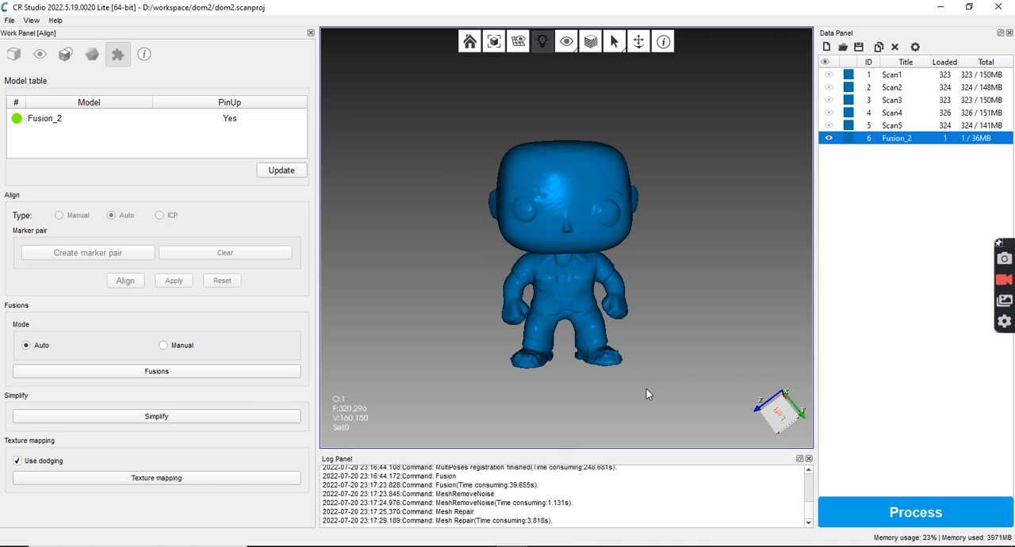
scroll(572, 362, up, 2)
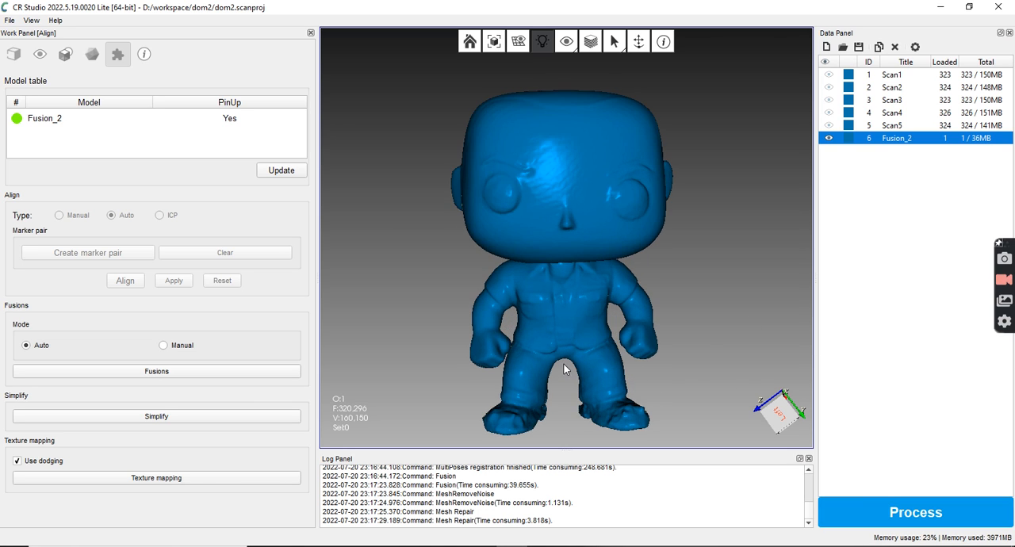
scroll(573, 349, up, 2)
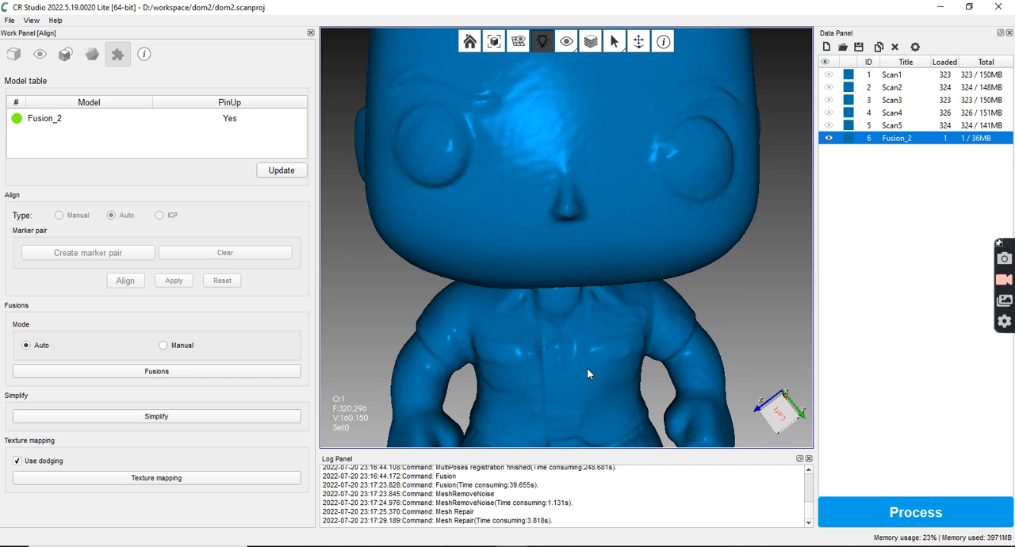
scroll(579, 356, down, 3)
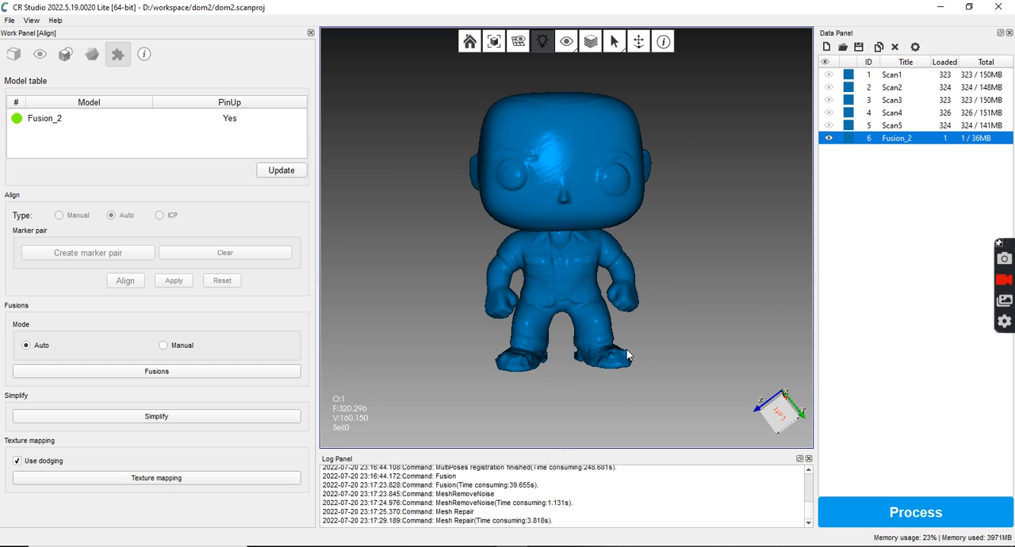
Hide Fusion_2 and show Scan1, Scan2, Scan3 and Scan4
right_click(839, 76)
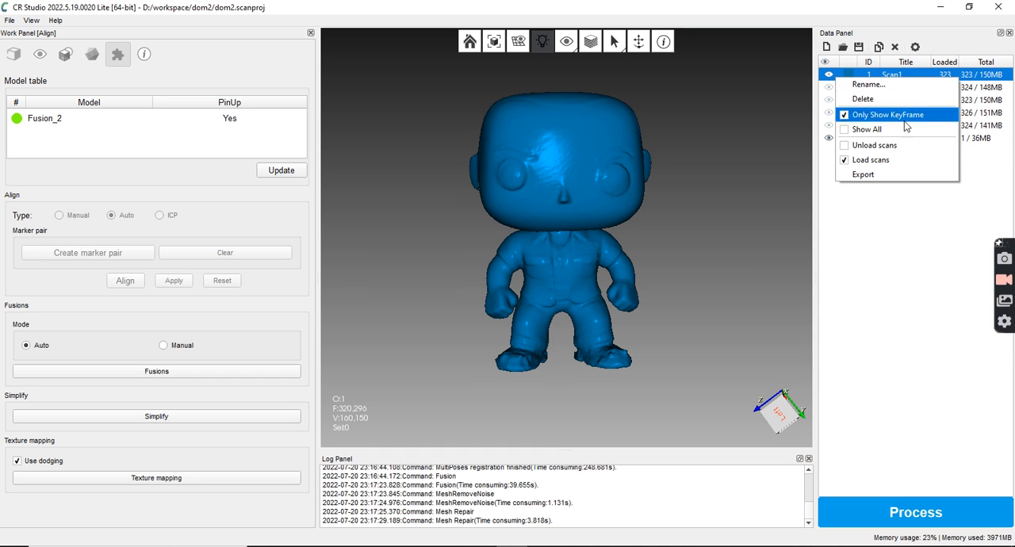
click(900, 229)
click(829, 138)
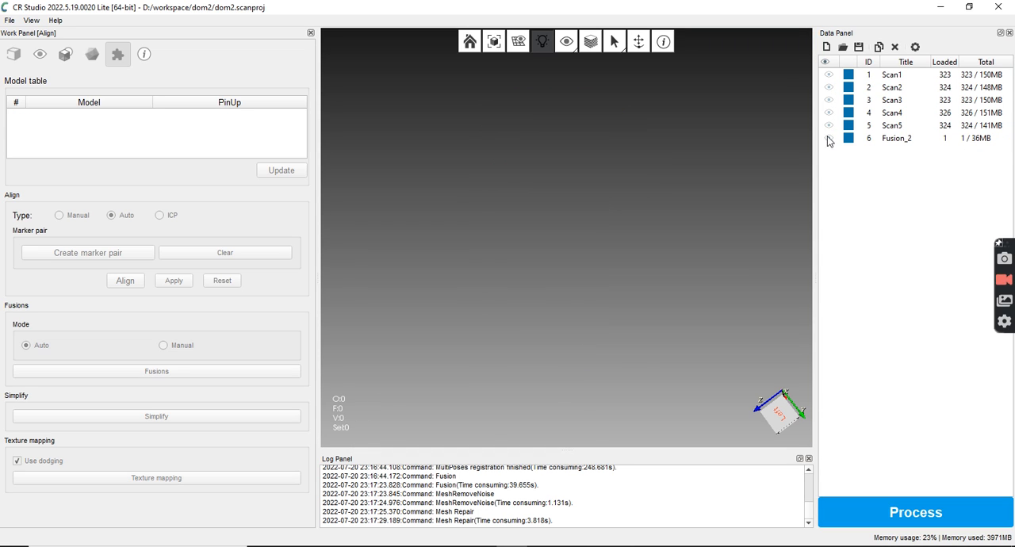
click(829, 76)
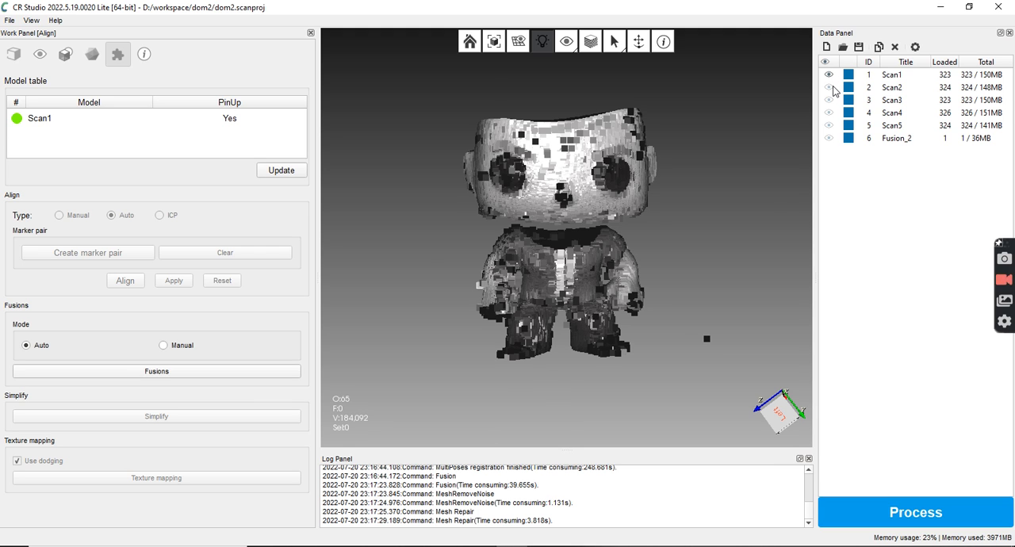
click(830, 88)
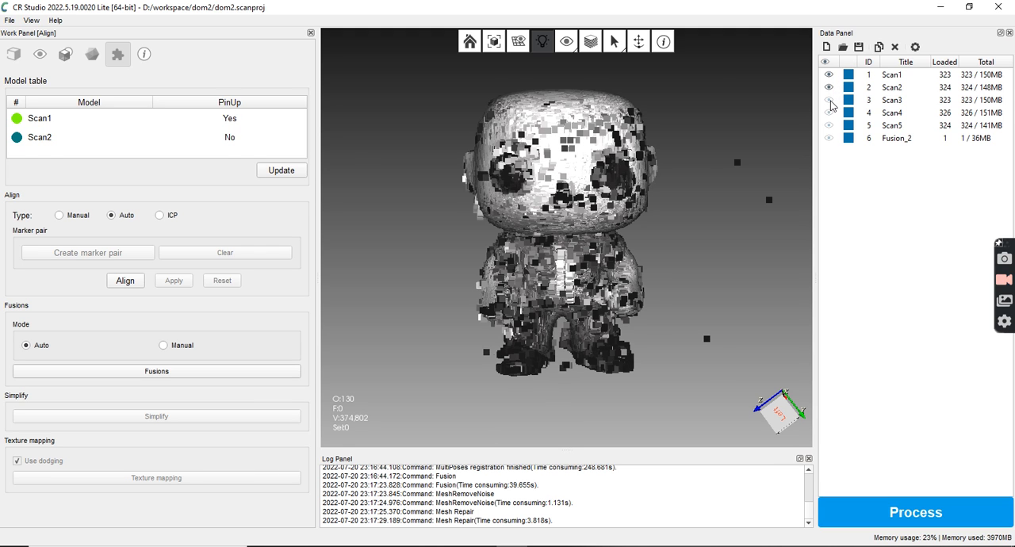
click(829, 101)
click(830, 113)
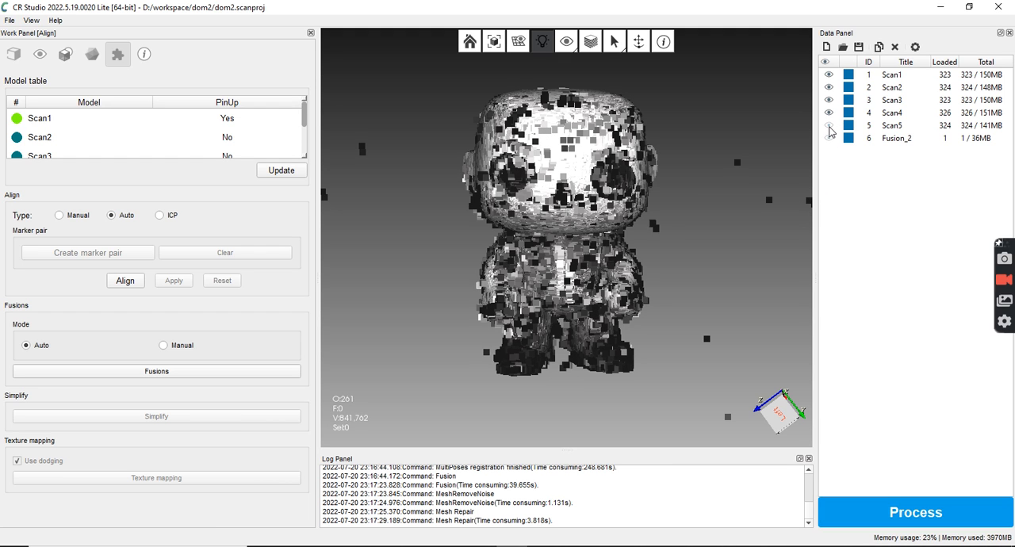
Show Scan5 along with the other four scans and check its turntable surface against the figure
click(830, 131)
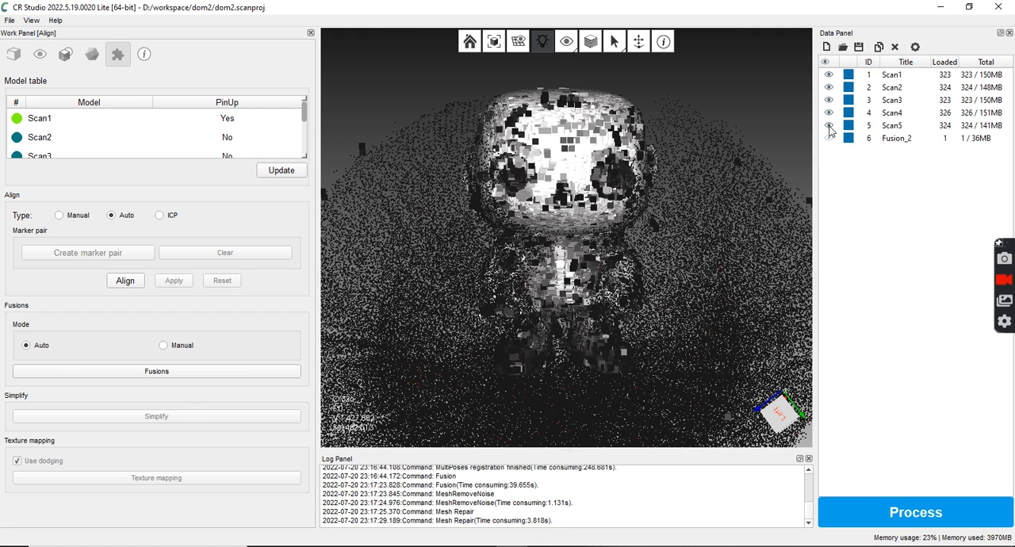
click(829, 131)
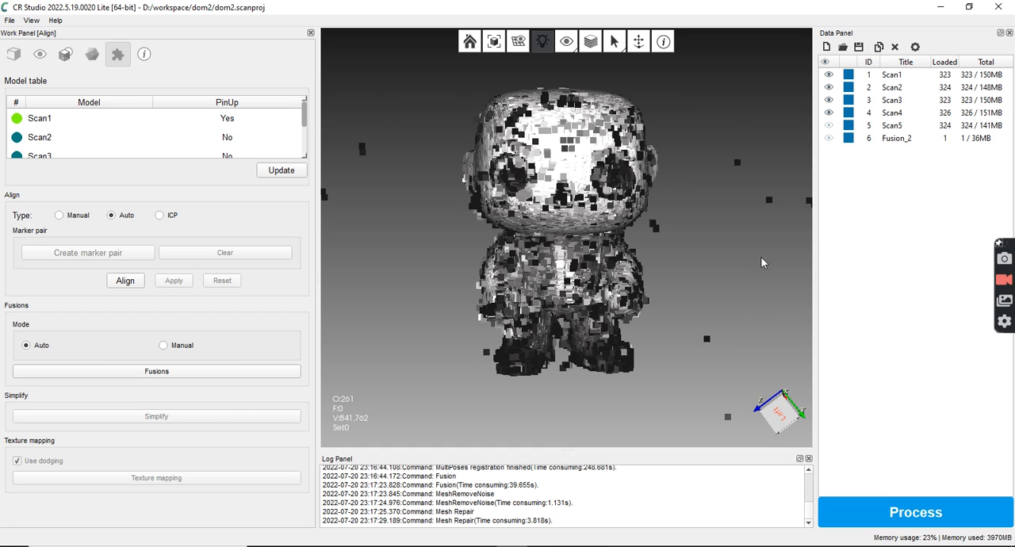
click(828, 127)
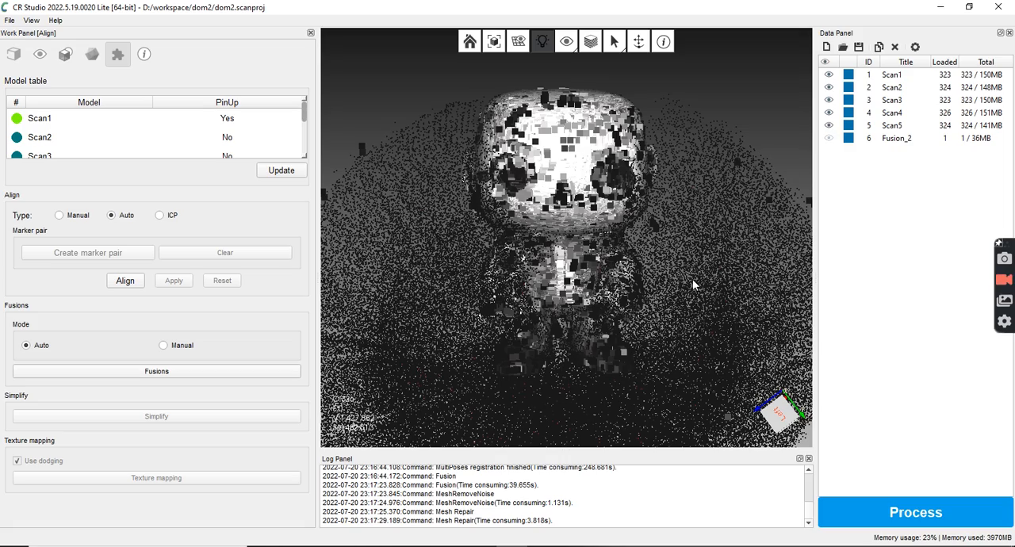
drag(677, 337, 801, 245)
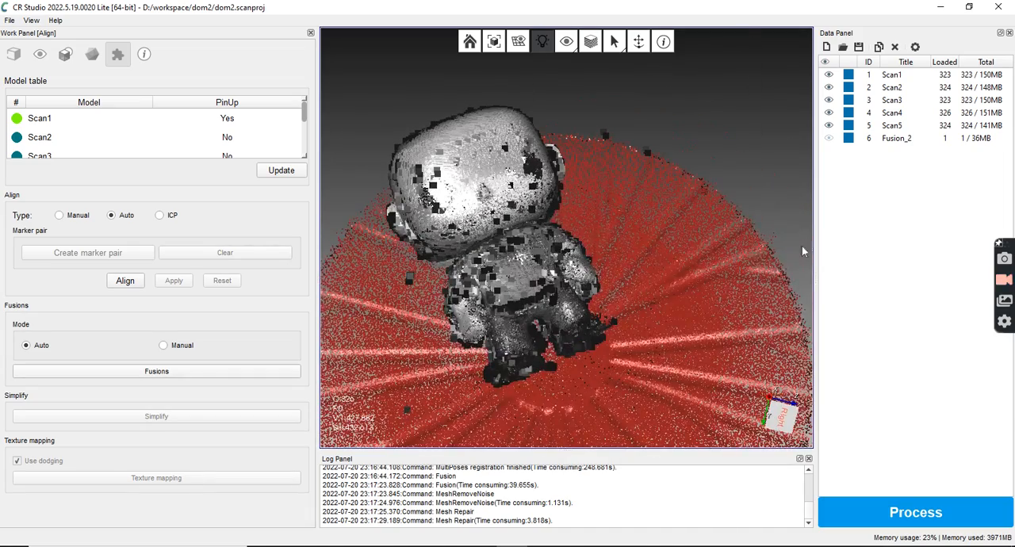
drag(733, 235, 715, 271)
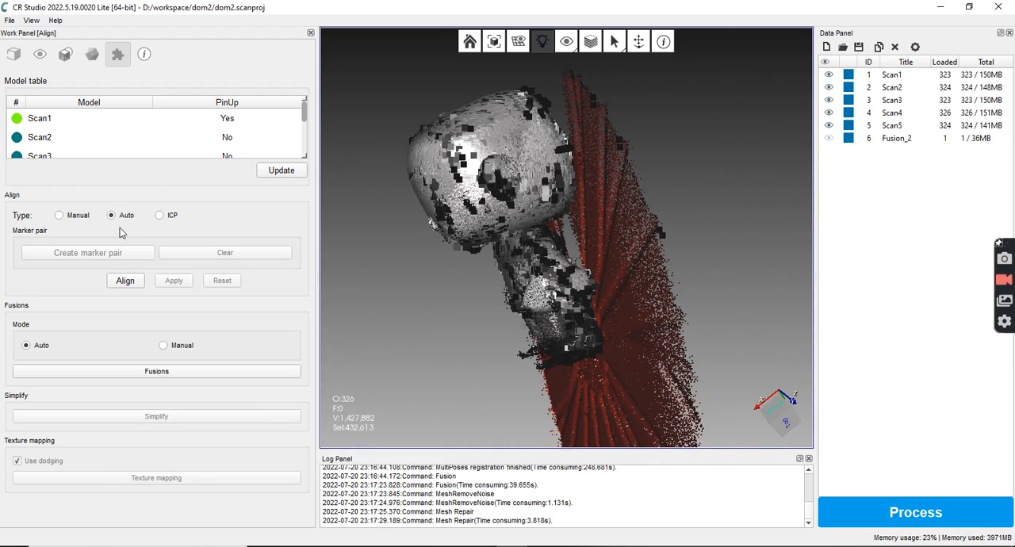
Run the automatic alignment on Scan1 to Scan5 and check the aligned scans from several angles
click(125, 282)
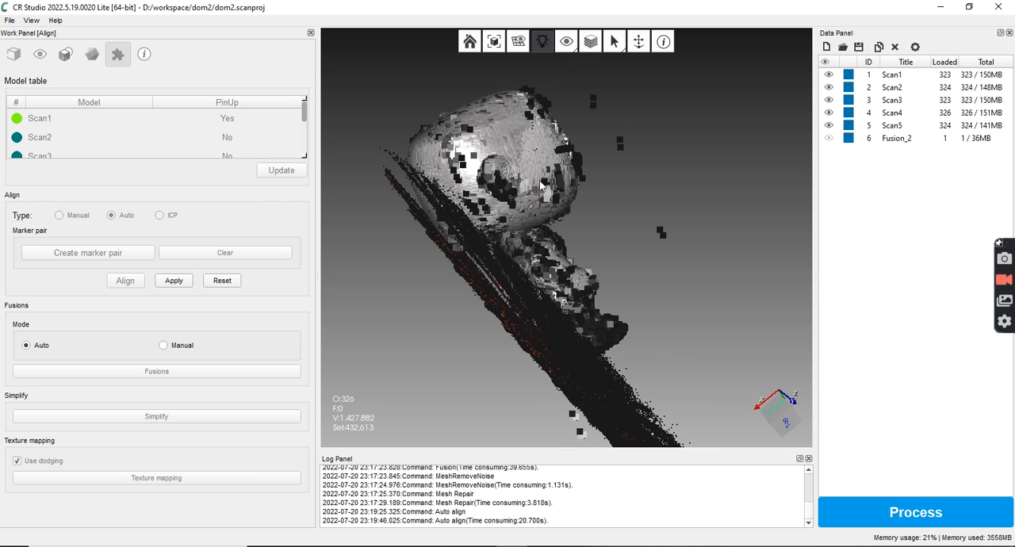
drag(448, 320, 707, 83)
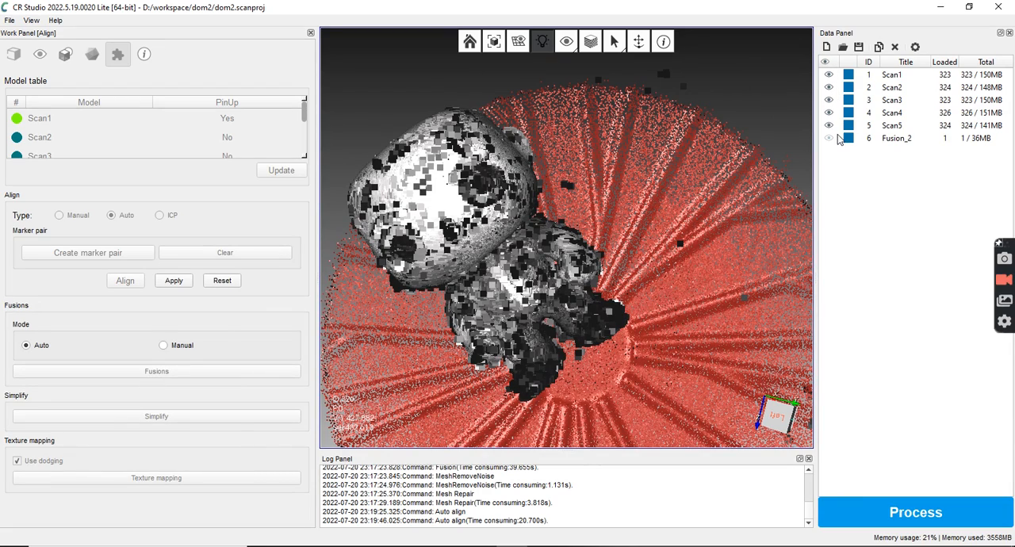
drag(680, 244, 763, 160)
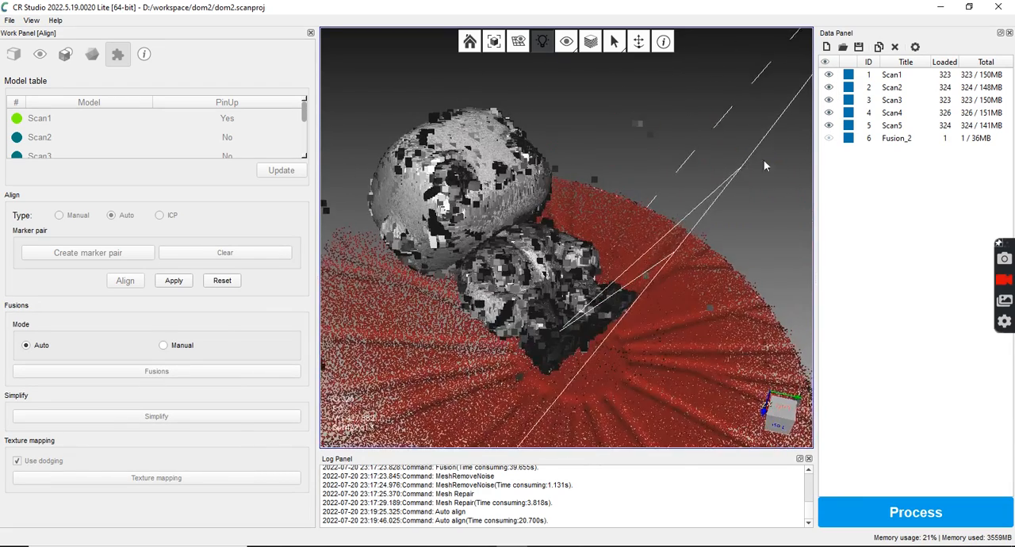
click(829, 113)
drag(691, 307, 720, 279)
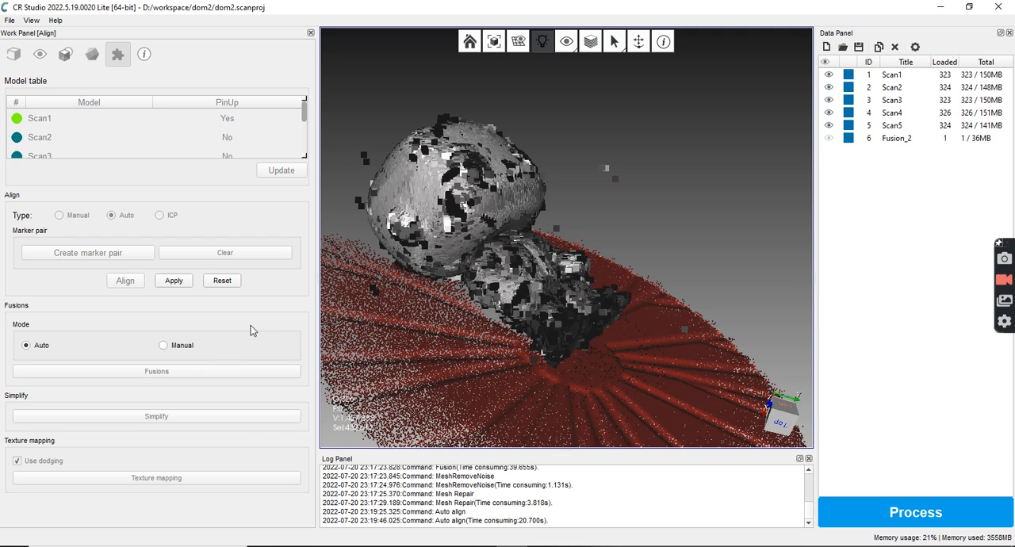
Set the fusion mode to Manual and toggle the visibility of Fusion_2 on and off
click(164, 345)
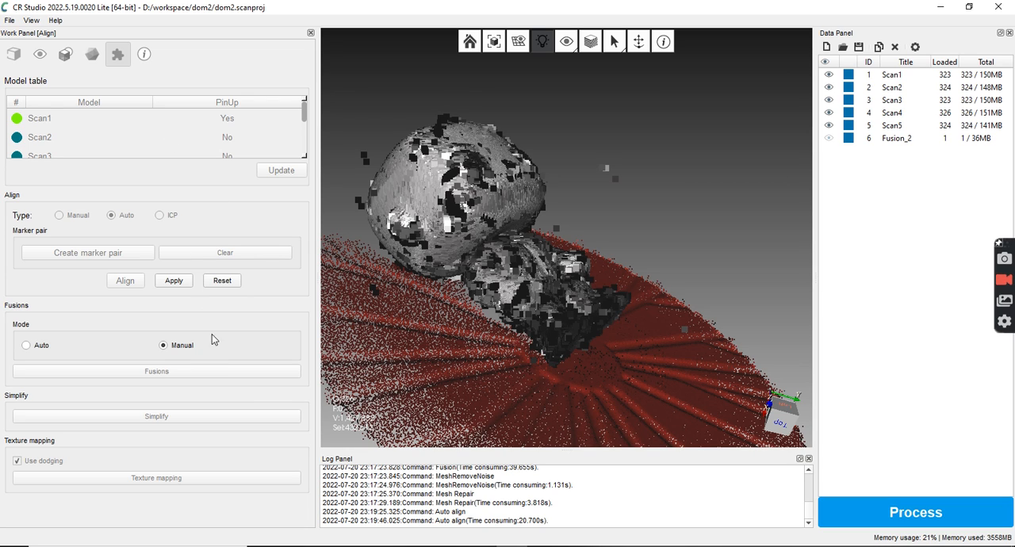
click(829, 138)
click(828, 138)
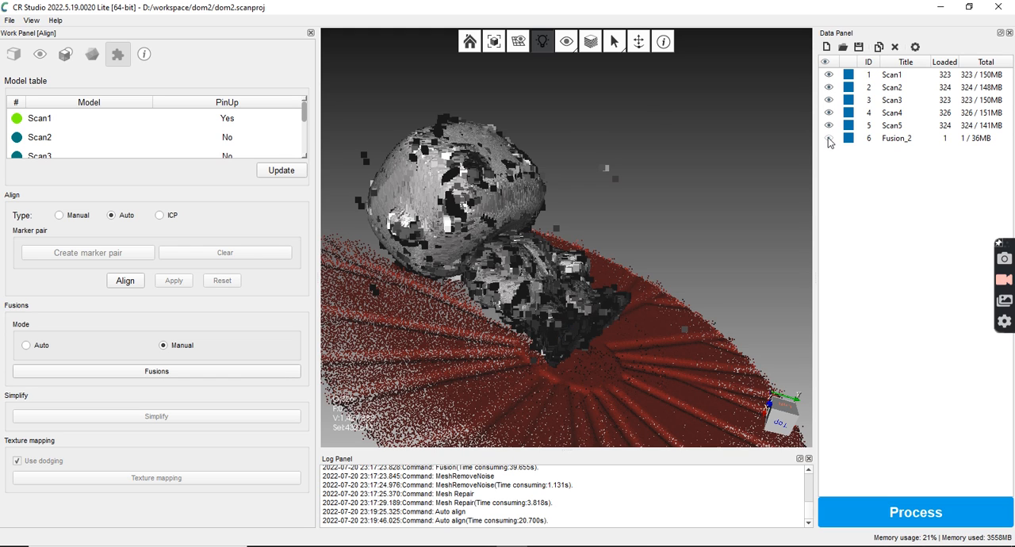
click(300, 137)
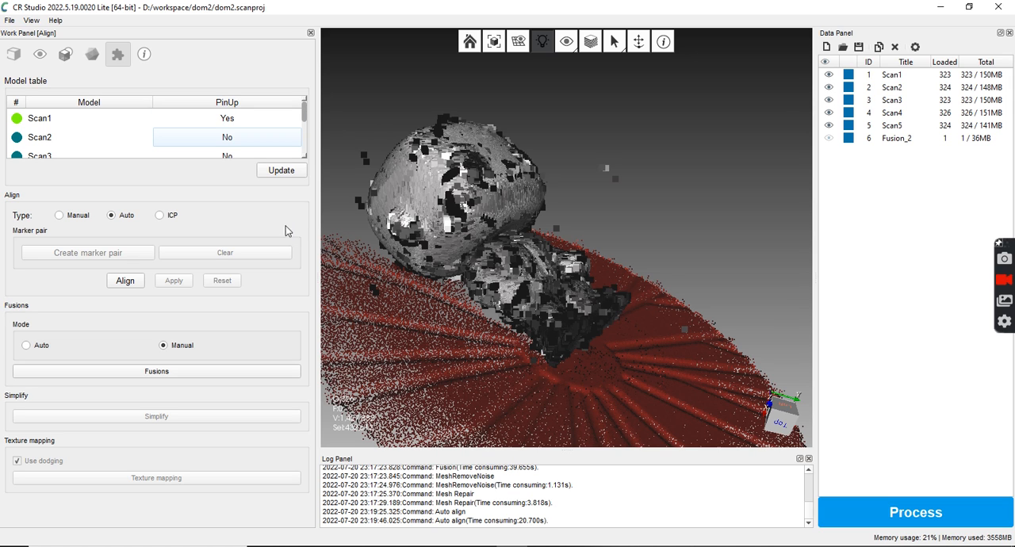
click(169, 376)
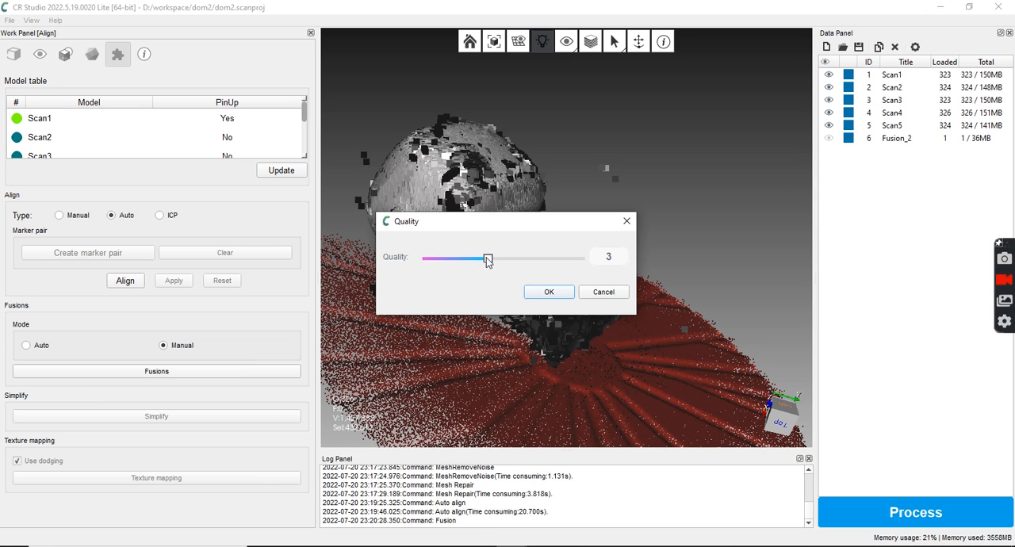
drag(491, 260, 522, 260)
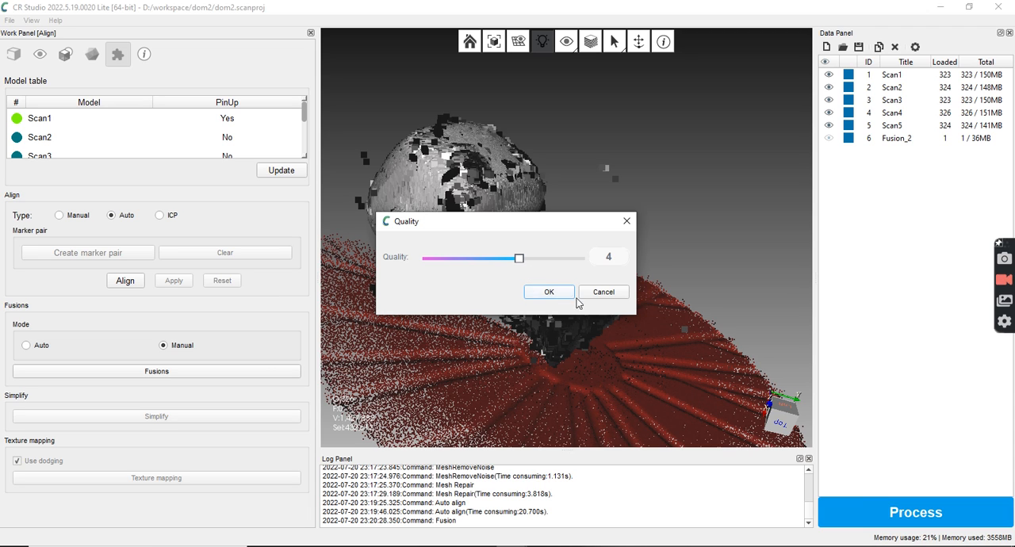
click(604, 292)
Process Scan1 to Scan5 with auto alignment, 2000000 simplified faces, hole filling and no texture mapping
drag(700, 233, 671, 288)
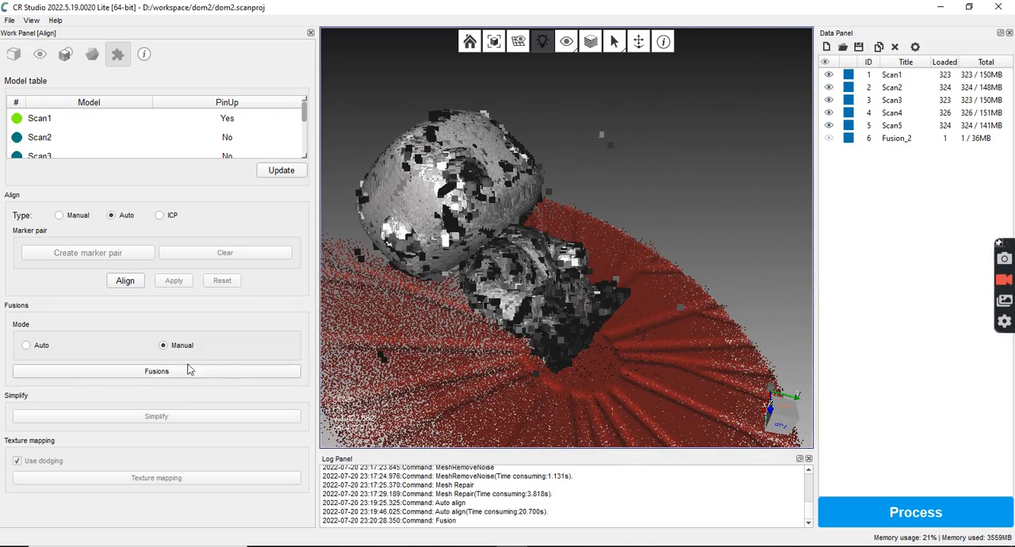
click(913, 515)
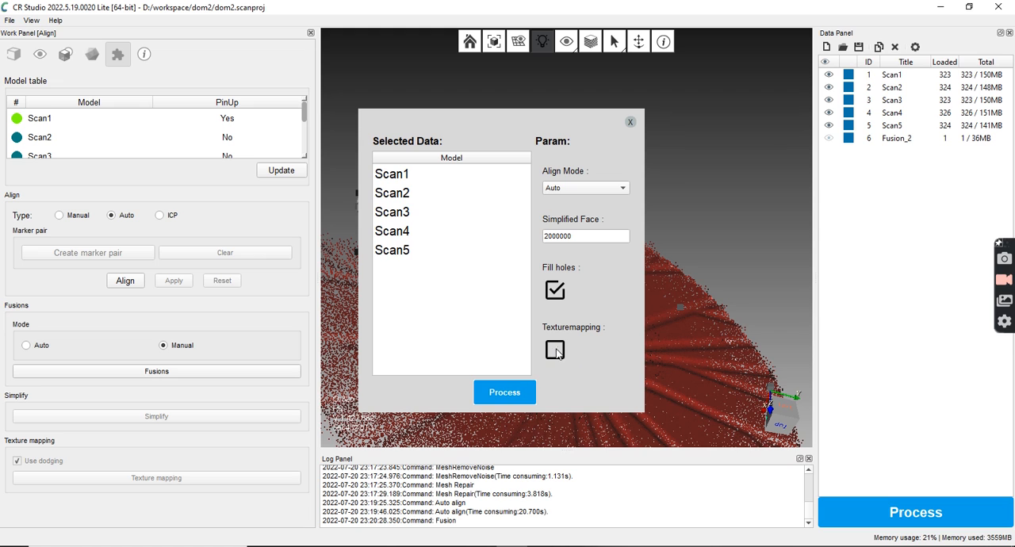
click(501, 393)
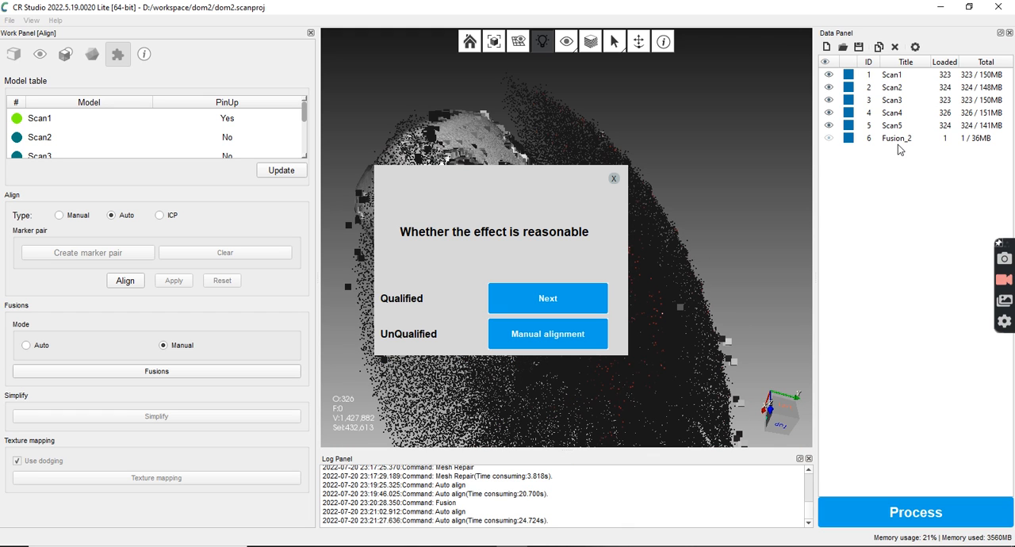
Inspect the automatic alignment from several angles, reject it as unqualified and switch to manual alignment
drag(410, 252, 62, 299)
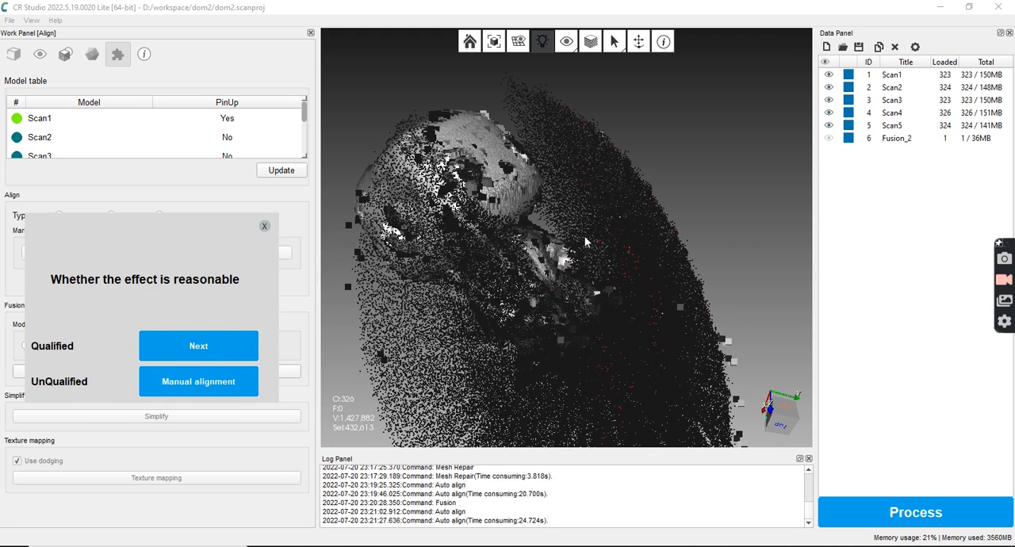
drag(730, 235, 749, 265)
drag(615, 304, 767, 245)
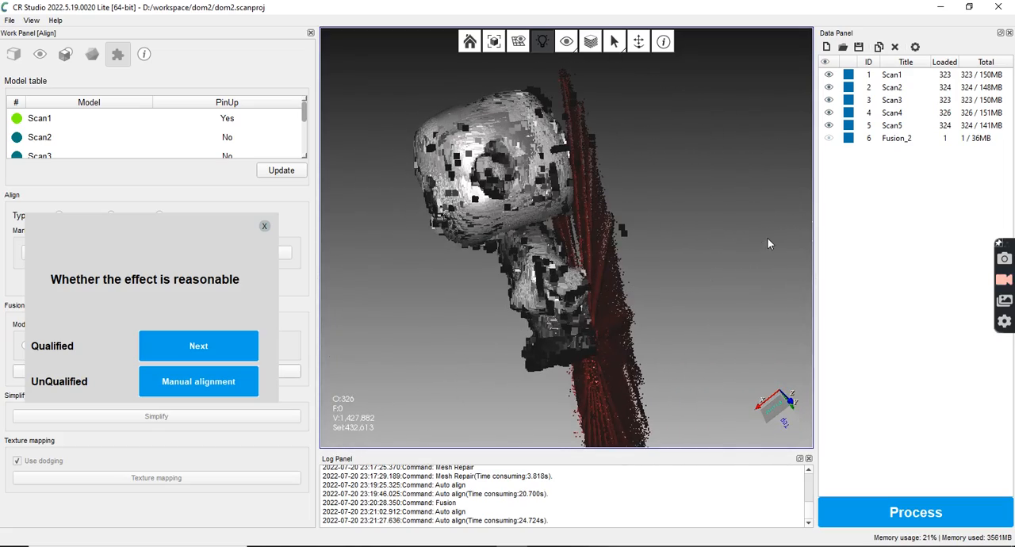
drag(675, 266, 587, 310)
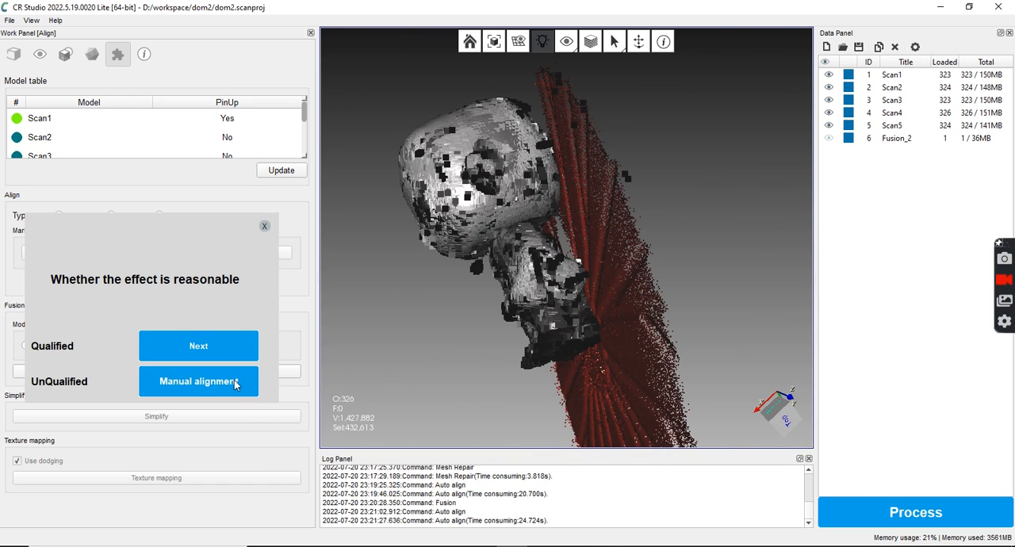
click(248, 380)
drag(435, 346, 603, 329)
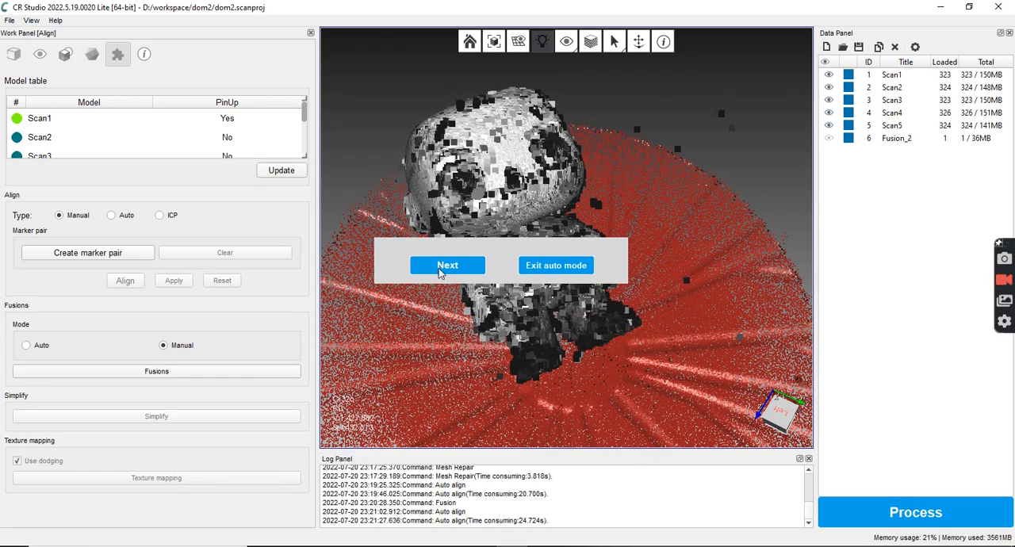
Continue processing Scan1 to Scan5 through fusion, noise removal and repair, and leave the processing without exporting
click(444, 268)
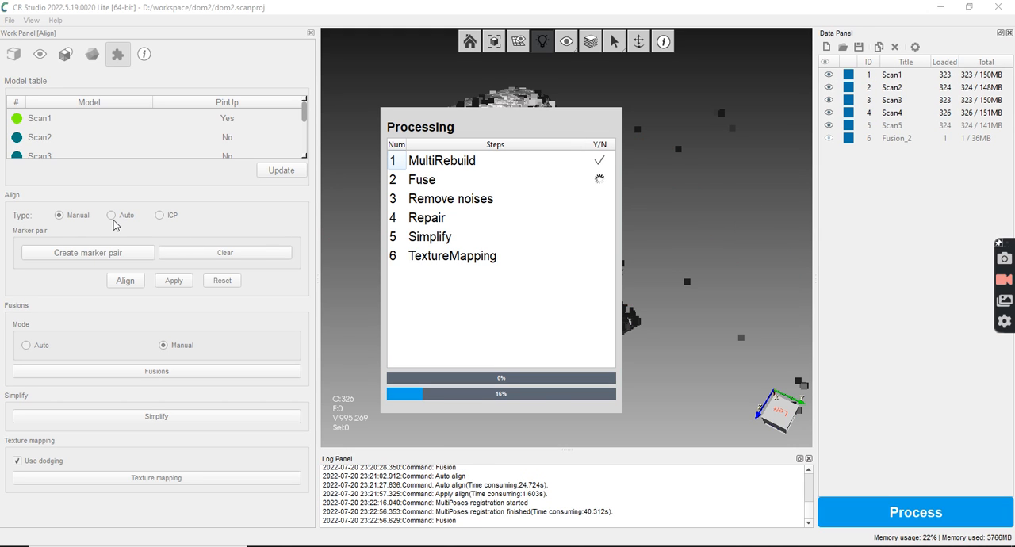
drag(537, 124, 236, 148)
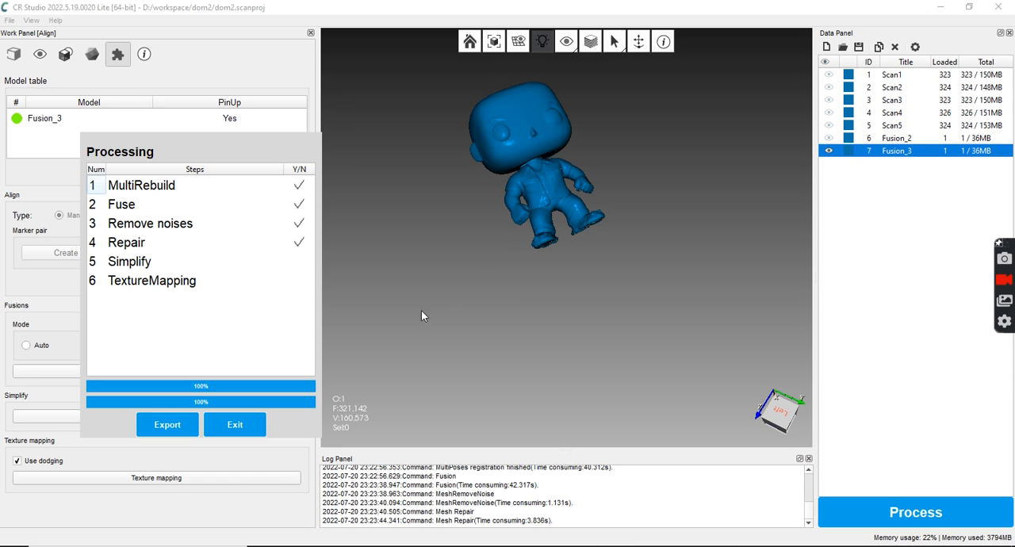
click(235, 424)
Examine the new fused figure from the front, from below and up close at the torso, feet and face
drag(444, 222, 545, 213)
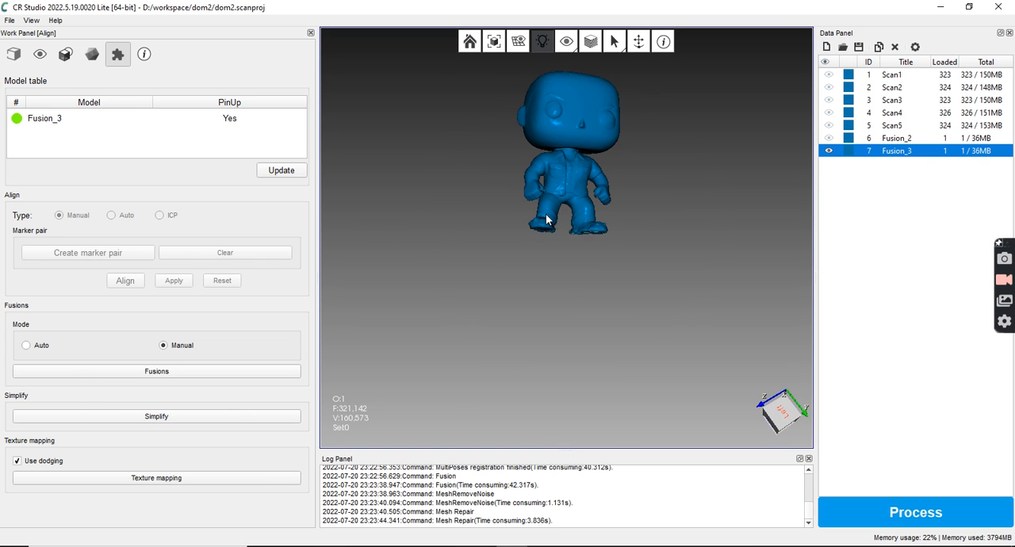
drag(572, 165, 593, 280)
scroll(593, 287, up, 1)
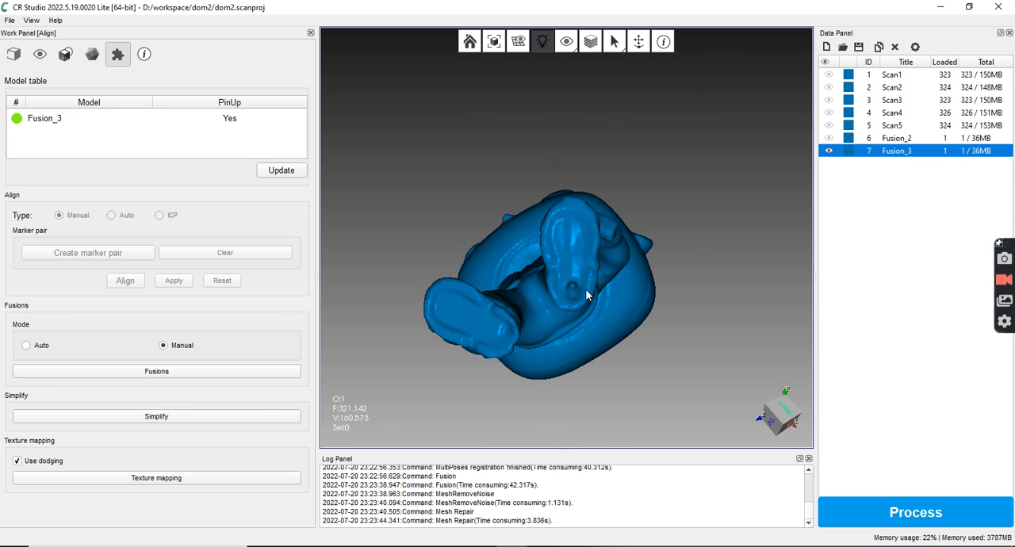
drag(579, 265, 609, 342)
drag(534, 314, 623, 312)
drag(565, 277, 692, 143)
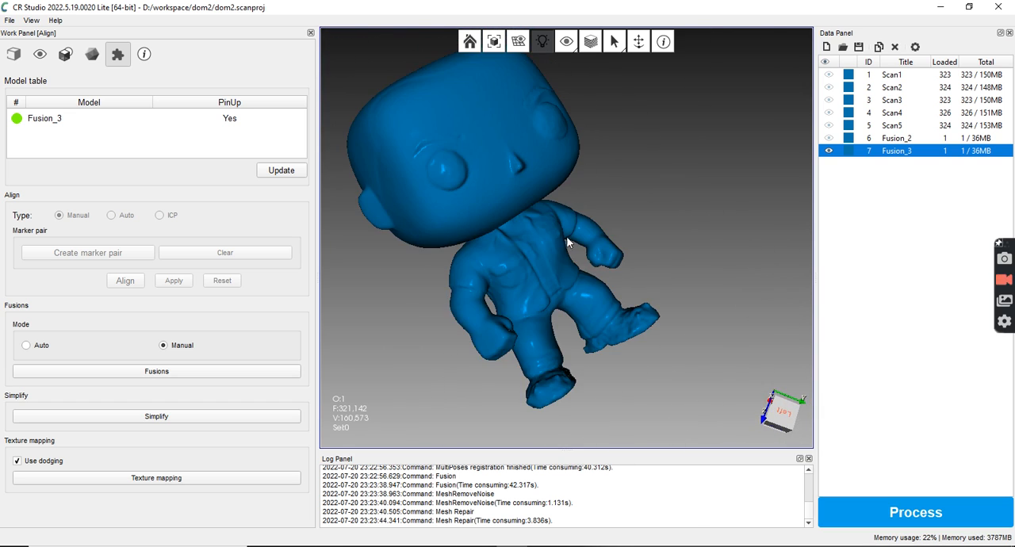
scroll(550, 269, up, 5)
scroll(525, 290, up, 2)
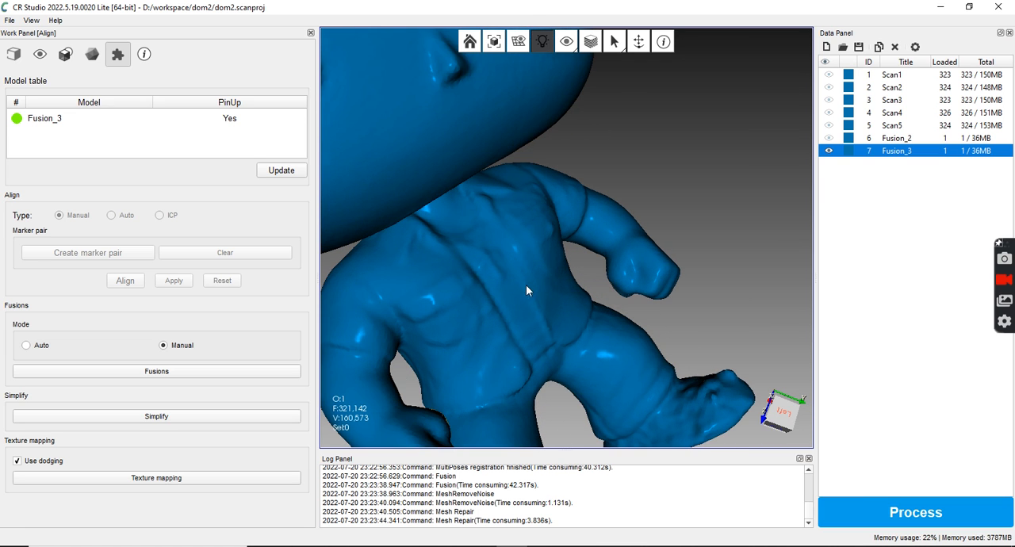
scroll(540, 314, down, 5)
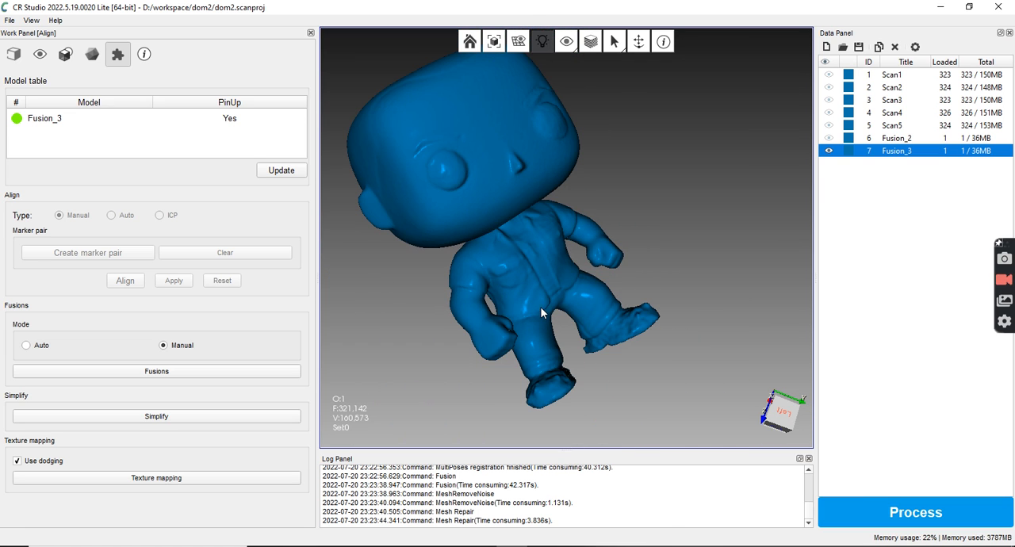
drag(594, 128, 650, 174)
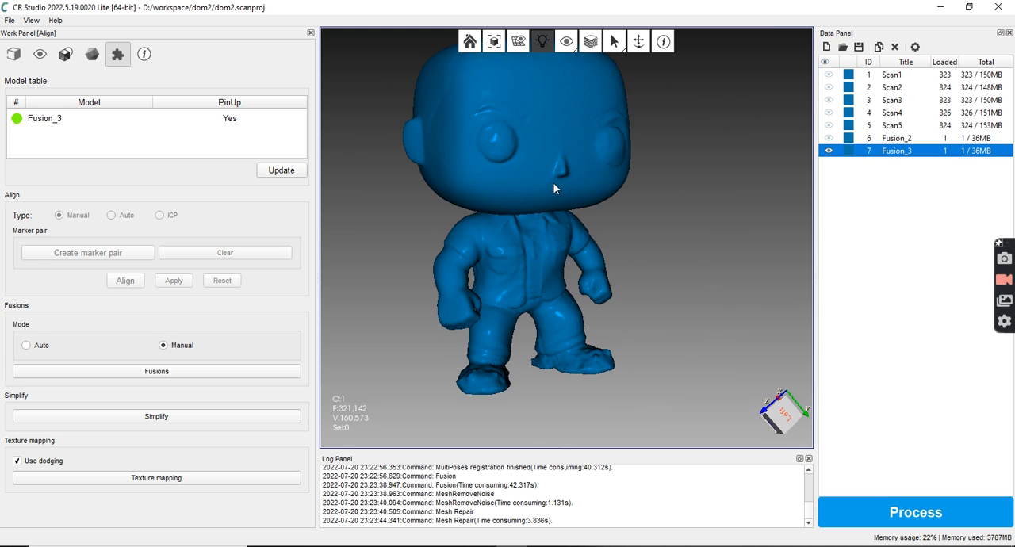
middle_drag(553, 183, 576, 232)
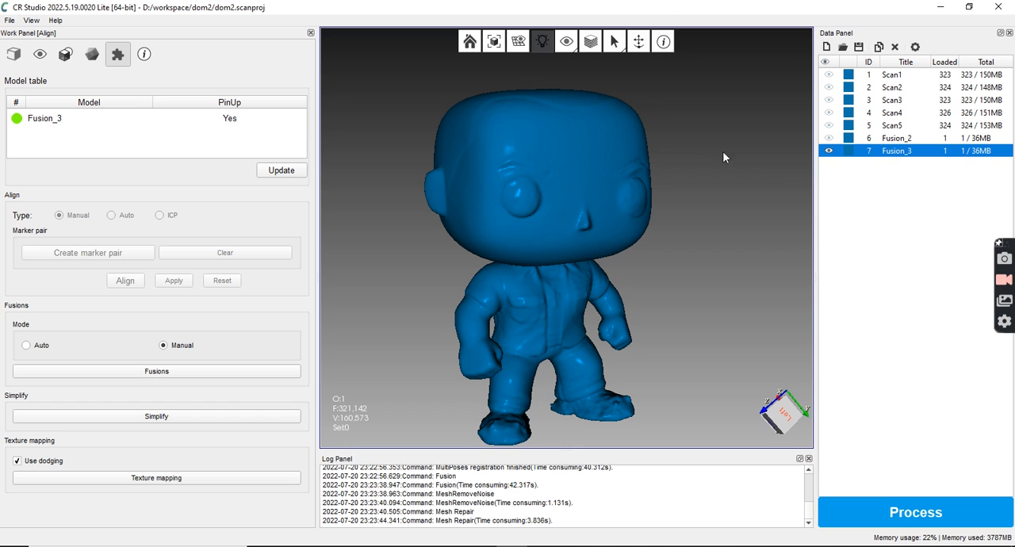
Compare Fusion_2 and Fusion_3 by alternating their visibility from the same front view, leaving only Fusion_3 shown
click(829, 150)
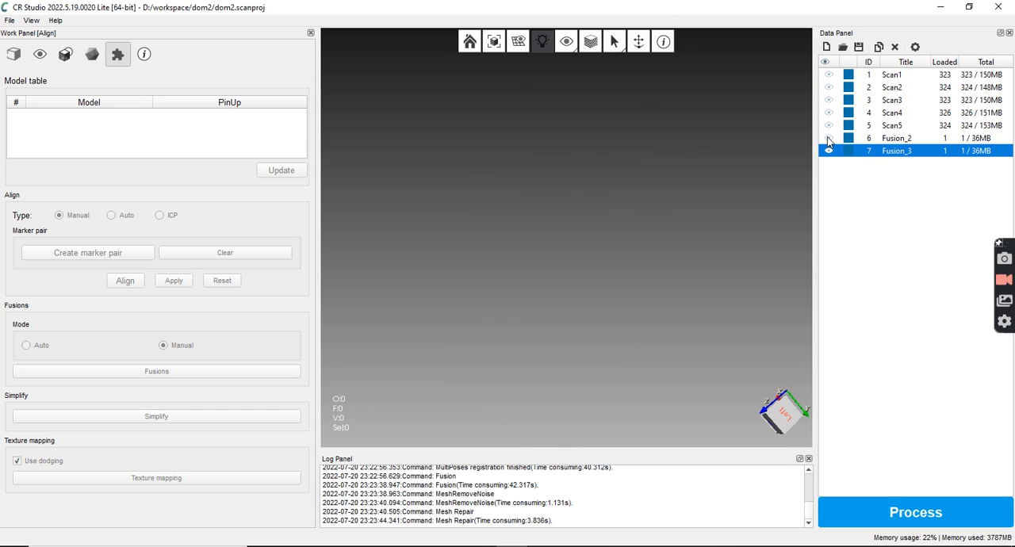
click(829, 139)
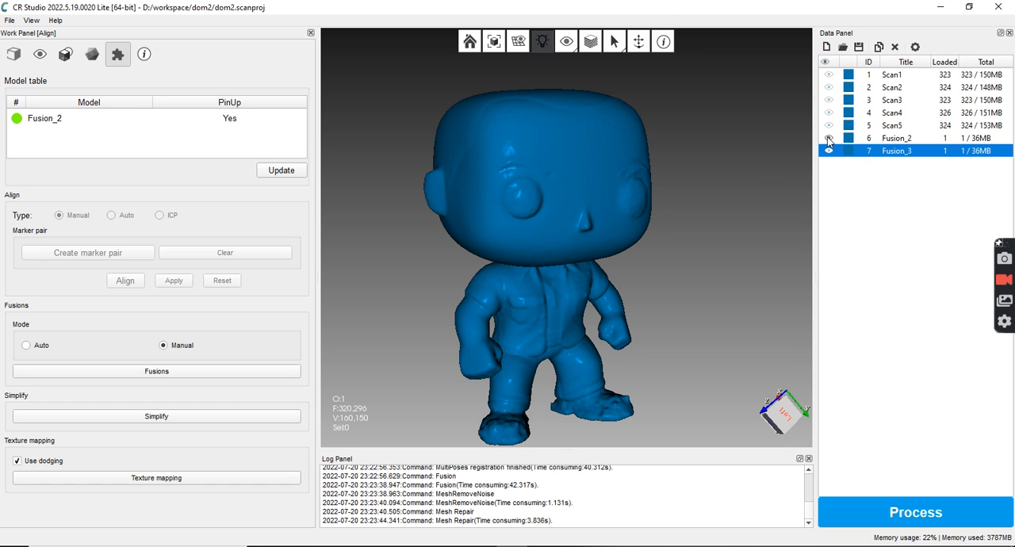
click(828, 138)
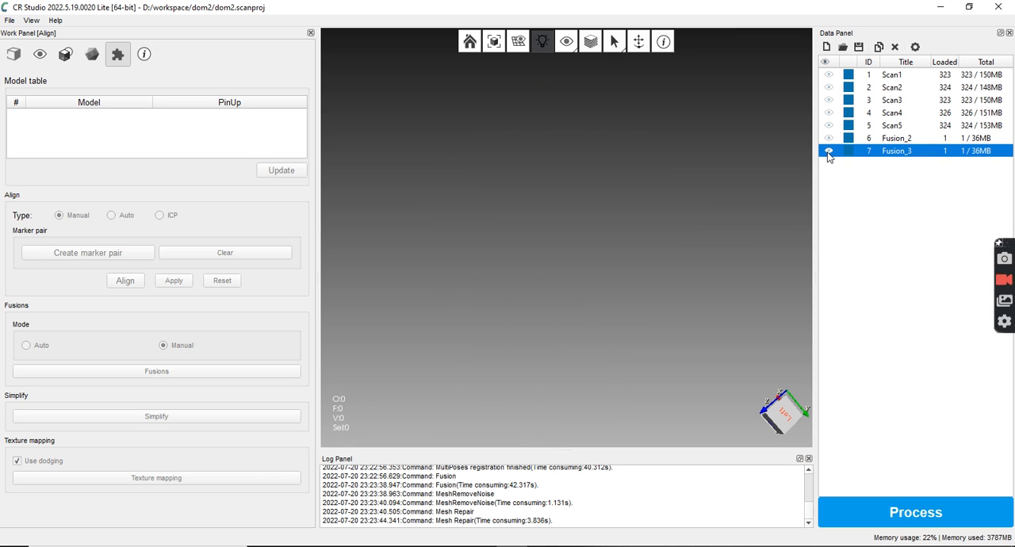
click(829, 150)
click(828, 139)
click(829, 138)
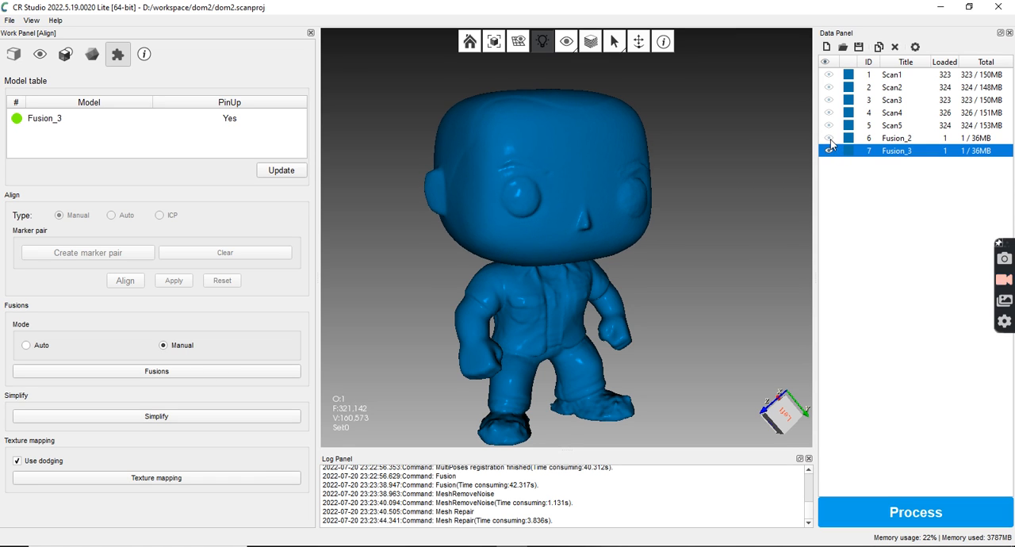
click(829, 139)
click(829, 139)
click(829, 151)
click(828, 151)
click(829, 152)
click(829, 138)
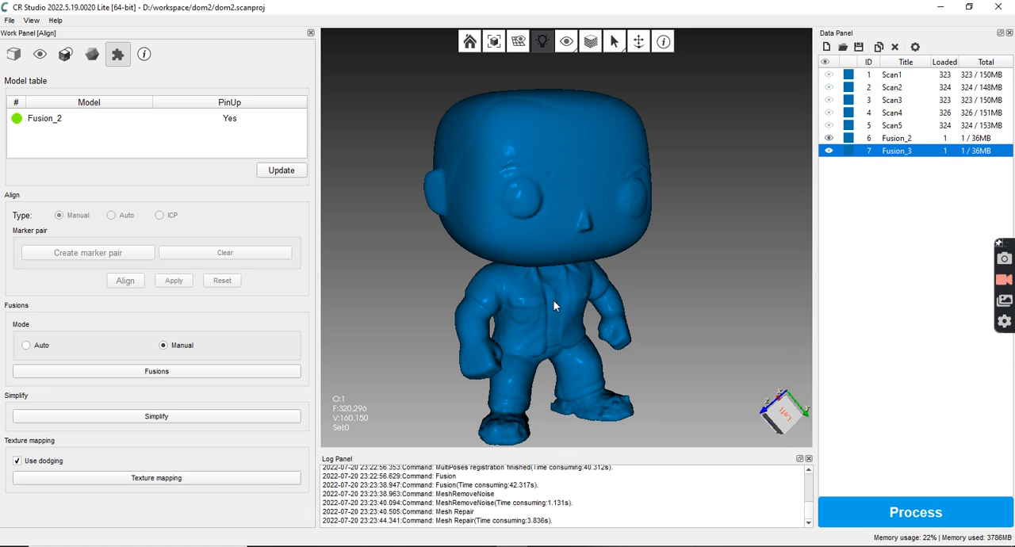
click(830, 138)
click(829, 150)
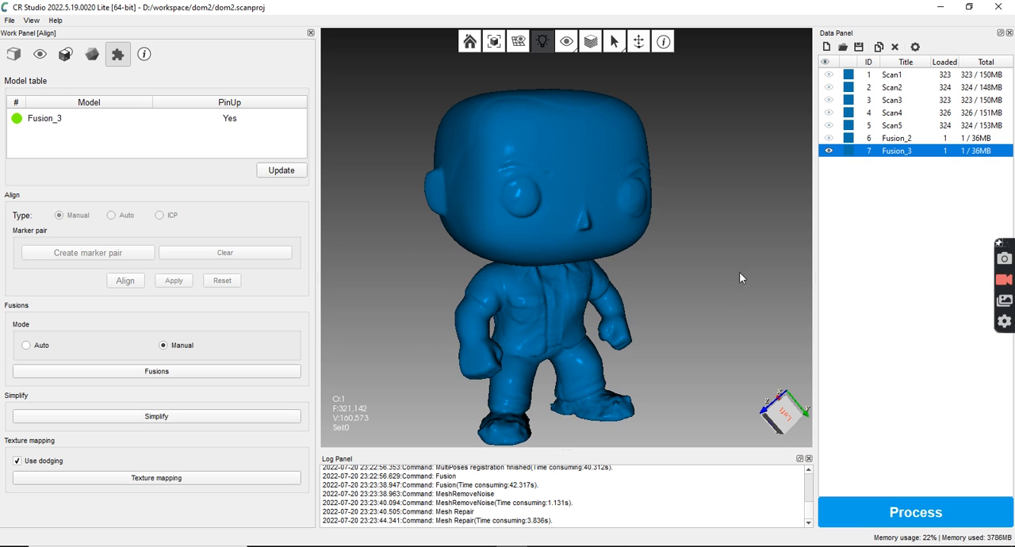
Examine Fusion_3 from the back and front, checking the surface quality of the torso, hands, legs and feet
scroll(602, 381, down, 2)
drag(582, 377, 637, 323)
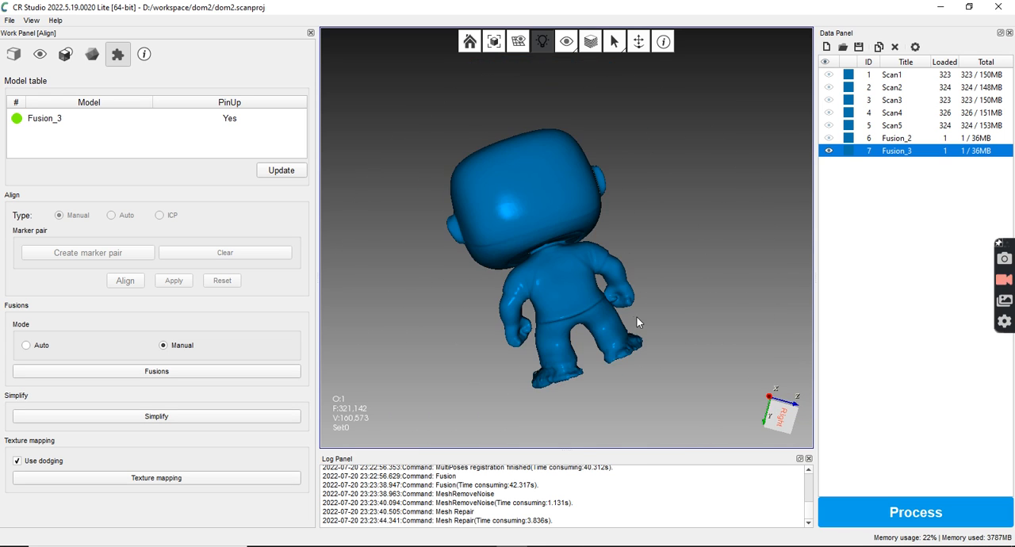
scroll(637, 317, up, 4)
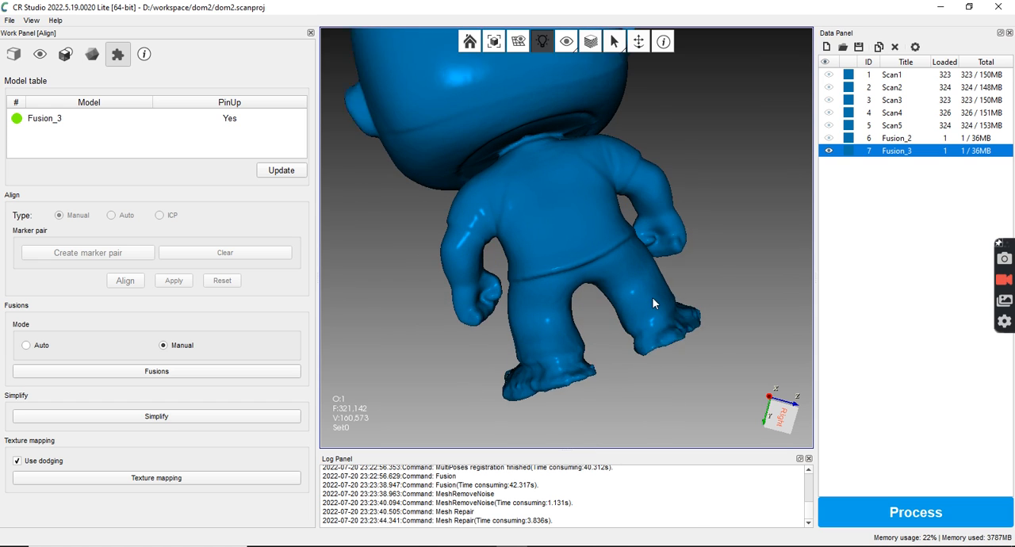
scroll(652, 302, up, 1)
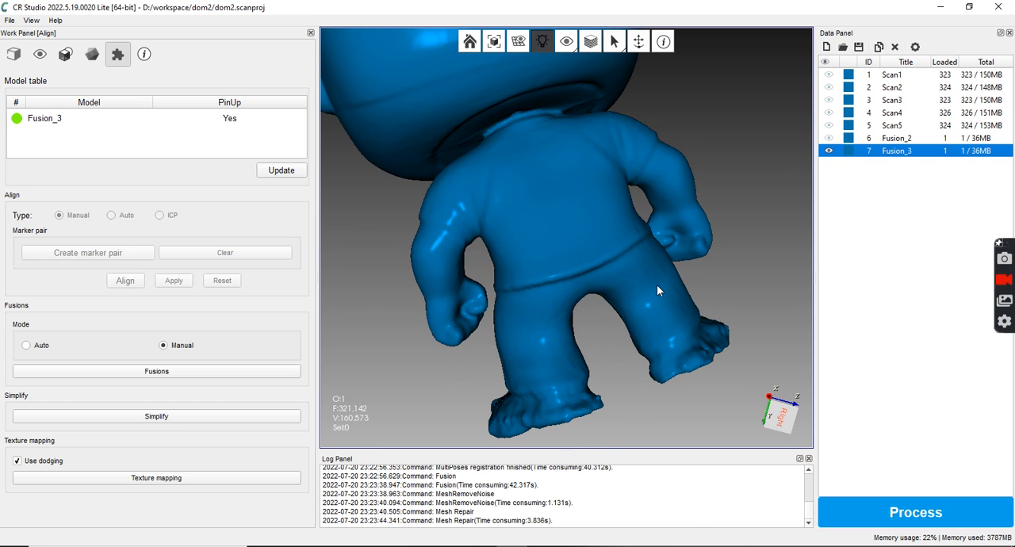
scroll(656, 283, up, 1)
drag(656, 283, 629, 304)
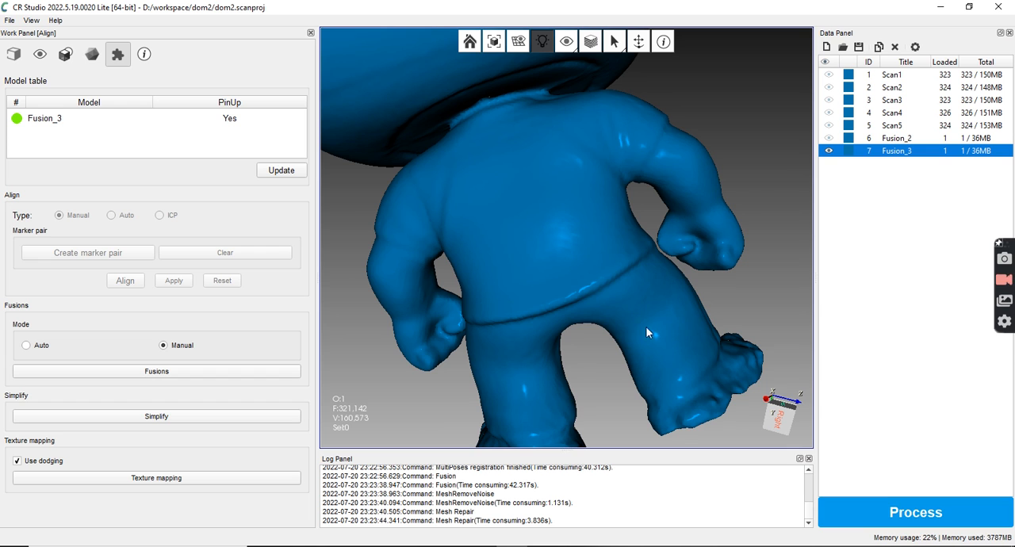
mouse_move(700, 382)
mouse_down()
mouse_move(682, 345)
mouse_move(696, 314)
mouse_move(746, 291)
mouse_move(560, 329)
mouse_move(527, 318)
mouse_move(562, 293)
mouse_move(509, 325)
mouse_up()
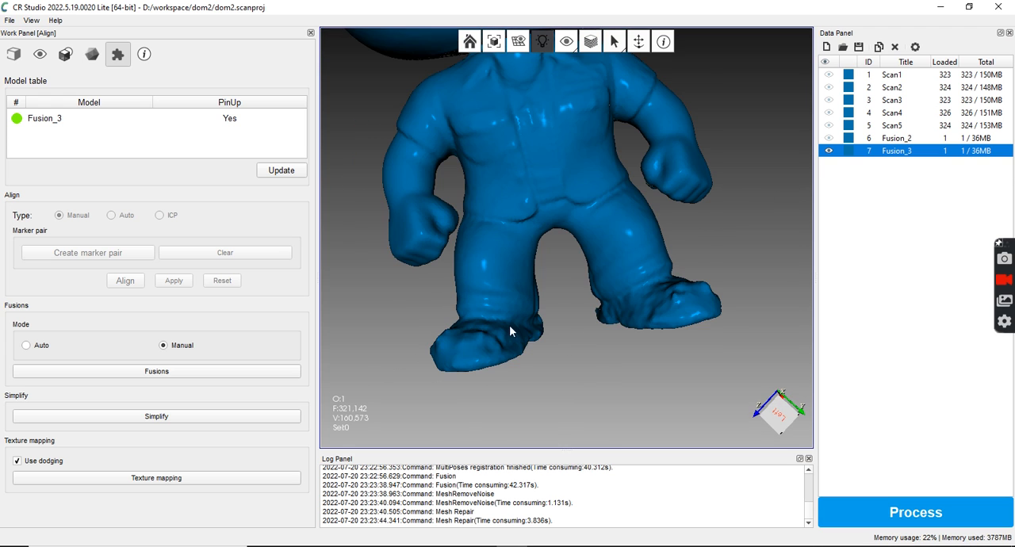
drag(623, 260, 682, 325)
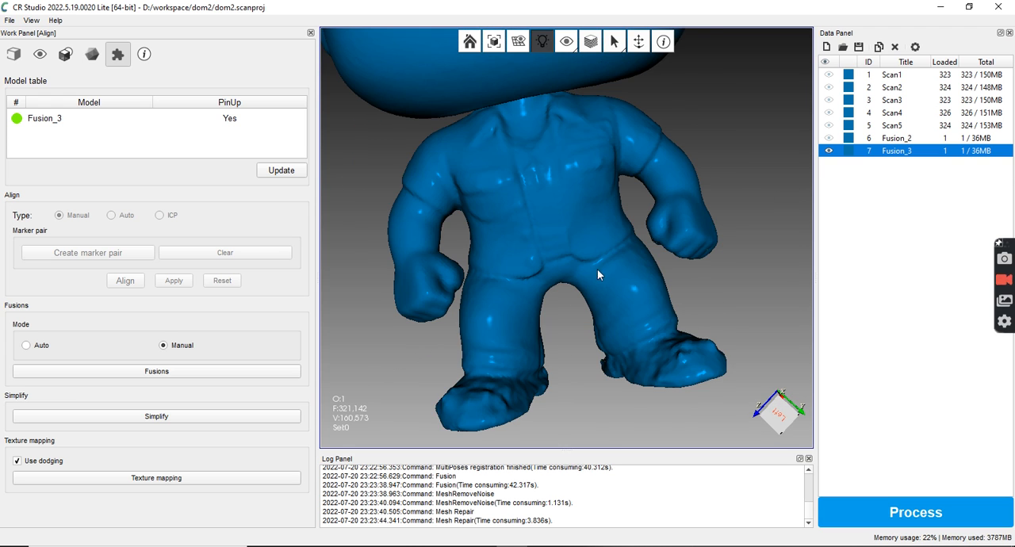
scroll(617, 272, down, 3)
drag(617, 271, 655, 119)
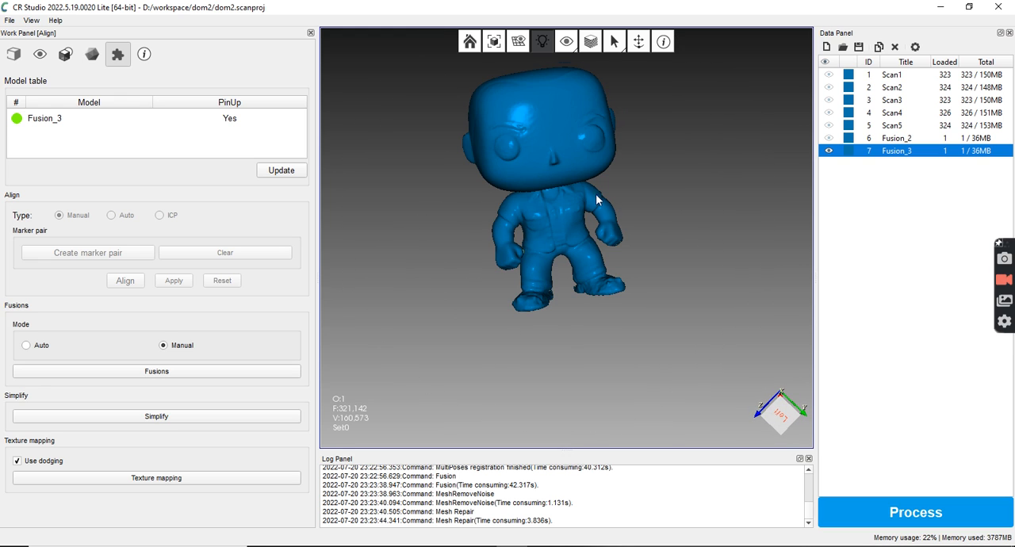
mouse_move(601, 130)
mouse_down()
mouse_move(641, 125)
mouse_move(616, 112)
mouse_move(623, 131)
mouse_move(603, 133)
mouse_up()
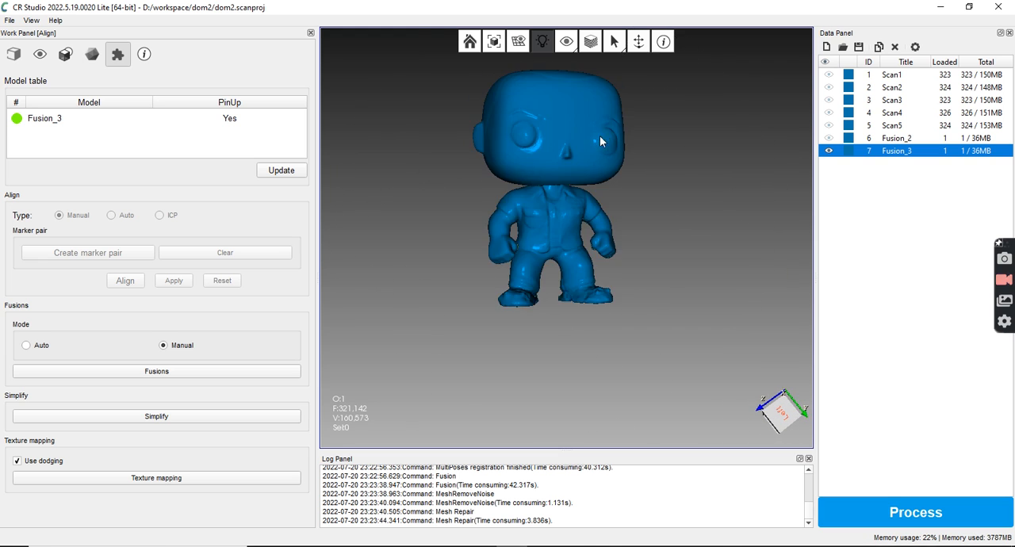
scroll(535, 297, up, 2)
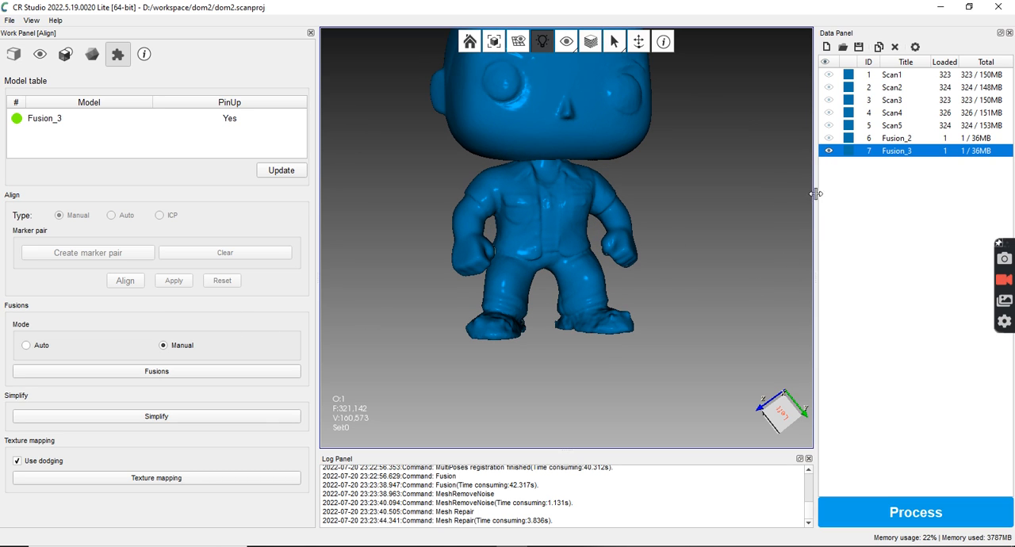
Hide Fusion_3 and show the point clouds of Scan1 to Scan5
click(830, 152)
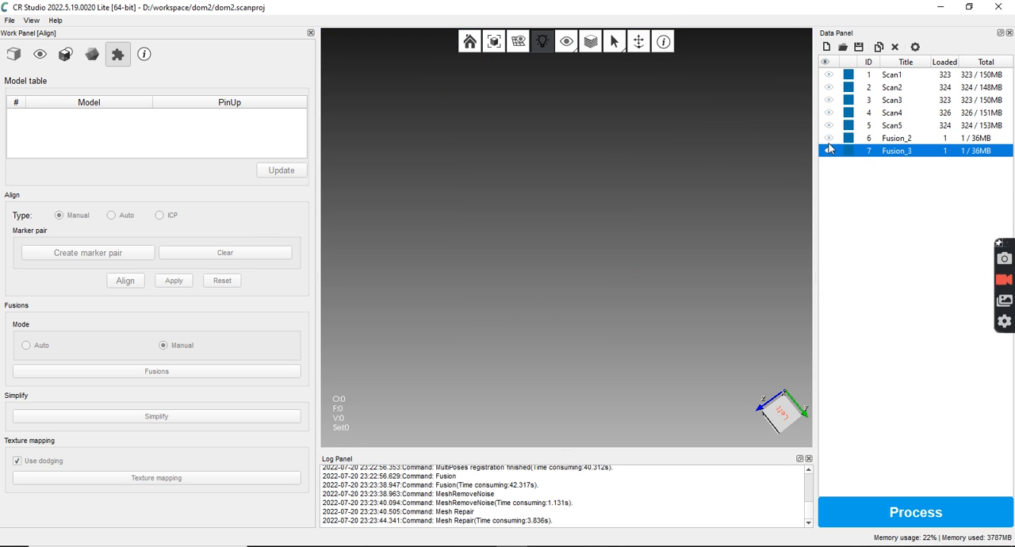
click(829, 75)
click(830, 88)
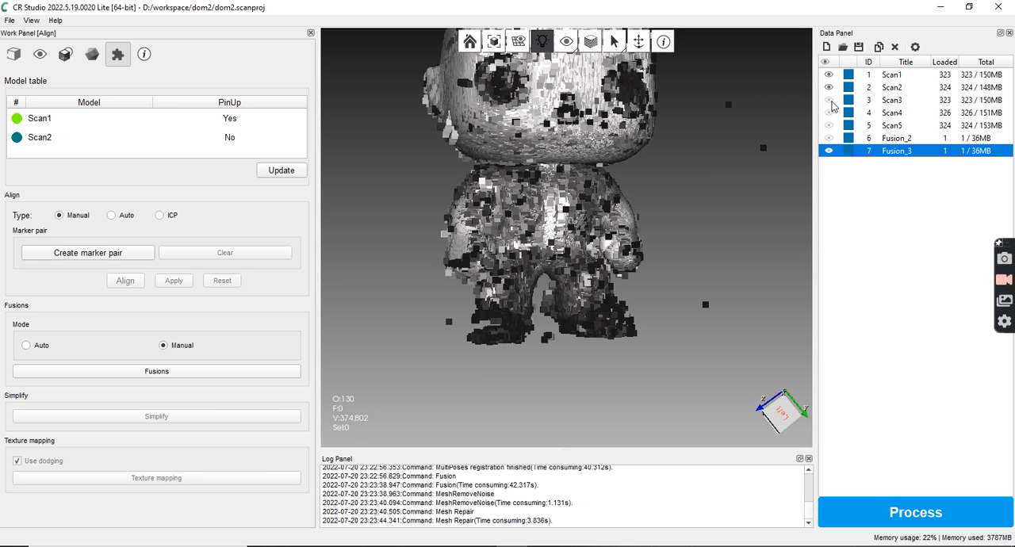
click(829, 101)
click(829, 114)
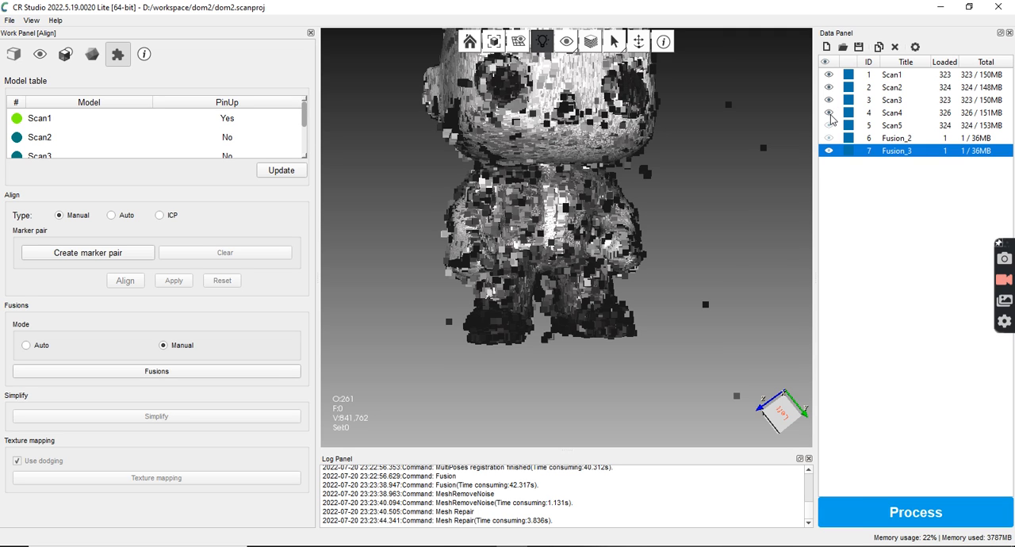
click(830, 126)
Switch to scan editing and delete the stray point clusters floating away from the figure beside its head and feet
click(66, 57)
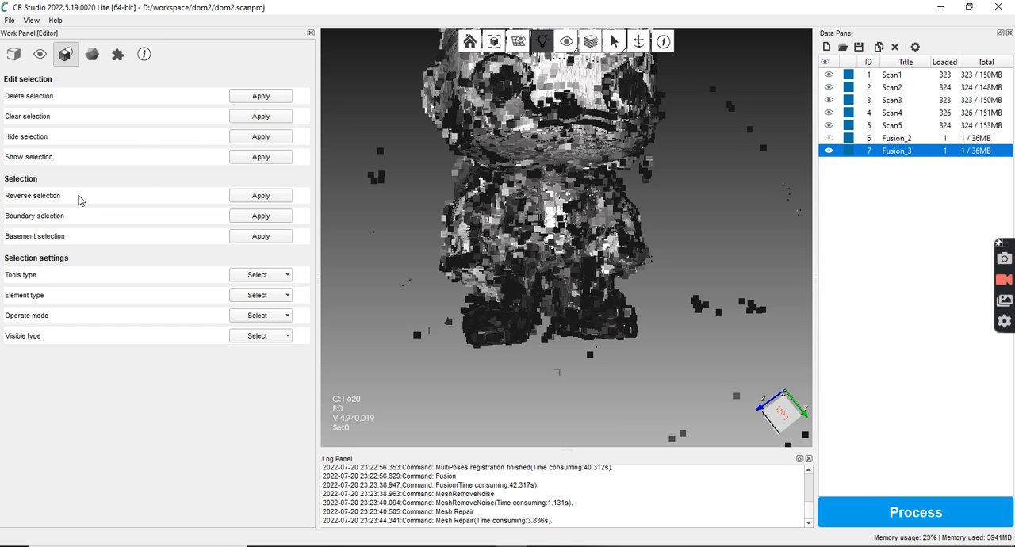
click(95, 57)
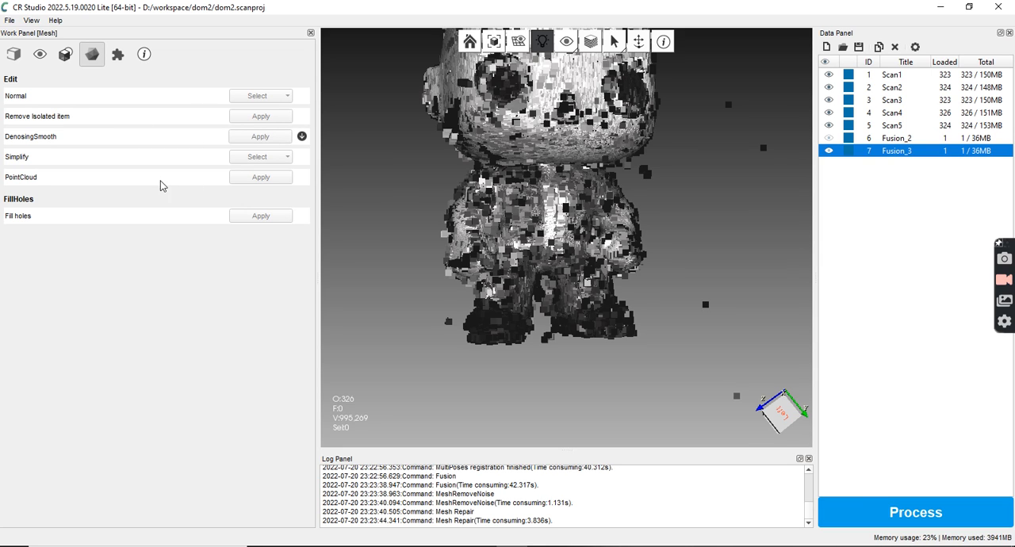
click(65, 54)
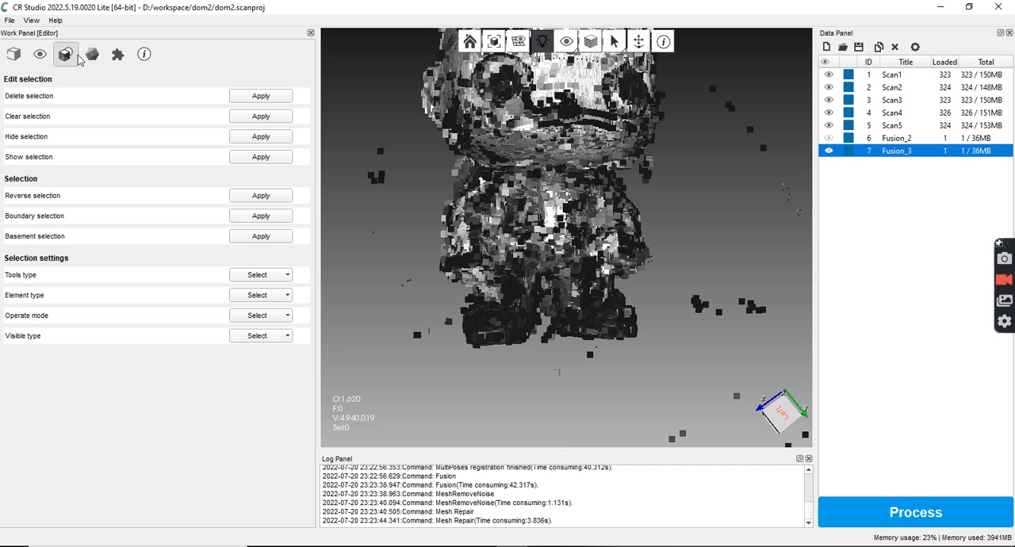
middle_drag(700, 237, 588, 246)
drag(579, 245, 626, 284)
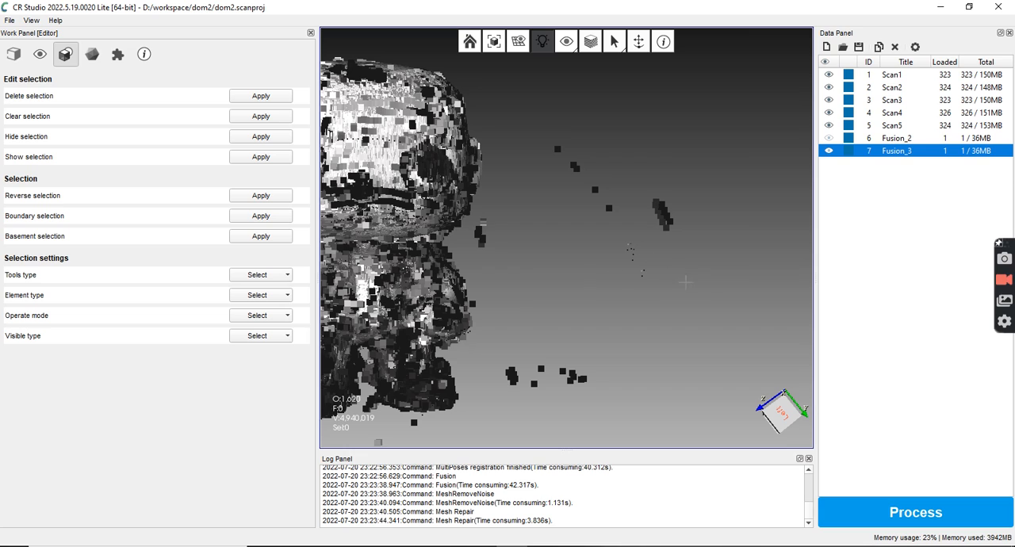
mouse_move(548, 127)
shift+mouse_down()
mouse_move(614, 105)
mouse_move(736, 205)
shift+mouse_up()
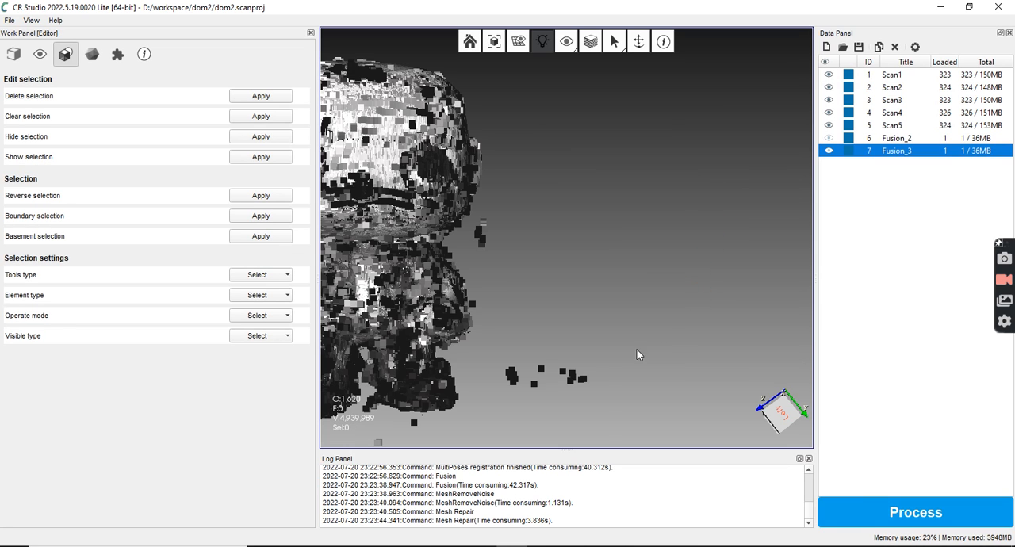
mouse_move(628, 411)
mouse_down()
mouse_move(517, 387)
mouse_move(486, 353)
mouse_move(505, 333)
mouse_move(547, 318)
mouse_move(565, 328)
mouse_up()
key(Delete)
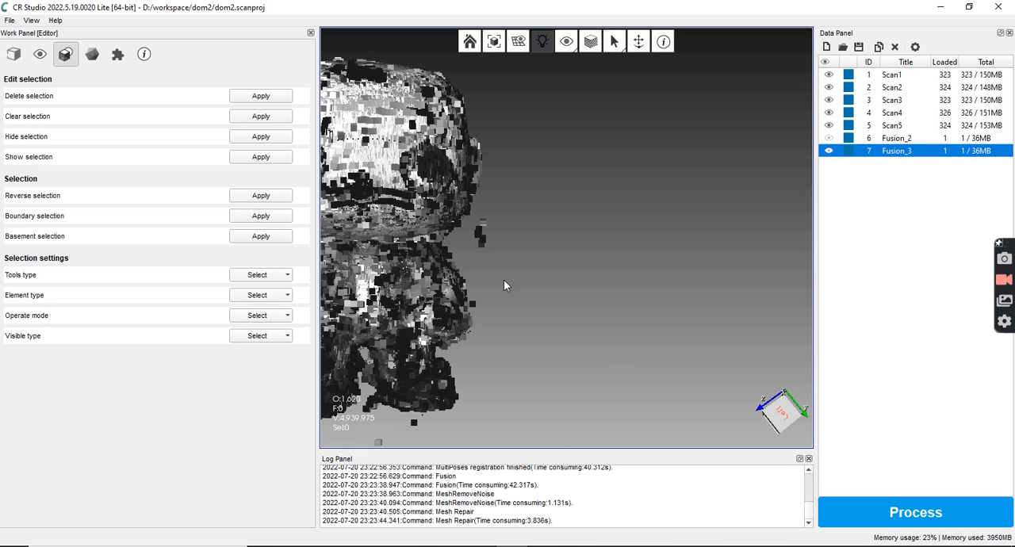
Delete the stray points floating beside the figure's head and arm in the scan point clouds
mouse_move(505, 274)
mouse_down()
mouse_move(460, 235)
mouse_move(498, 206)
mouse_move(524, 227)
mouse_up()
key(Delete)
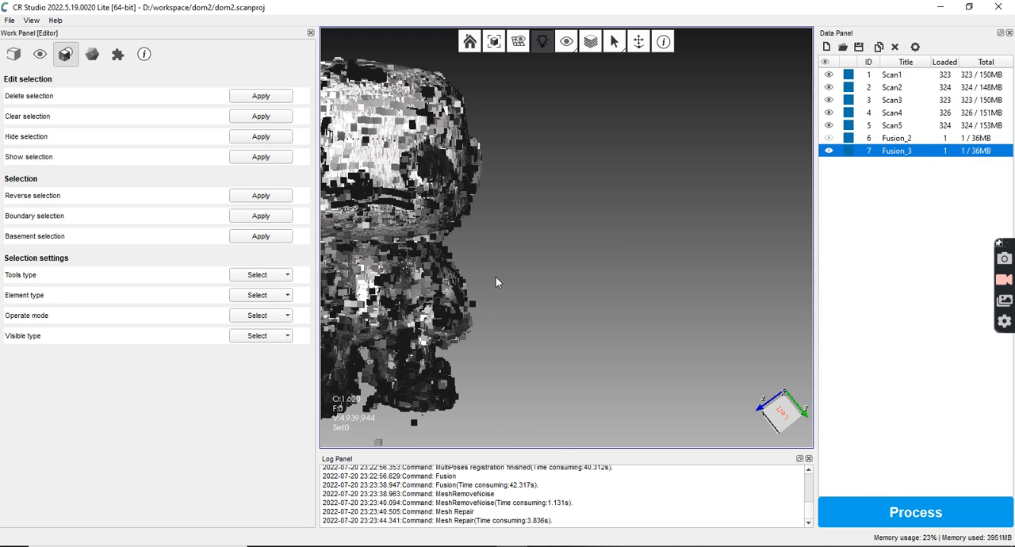
drag(512, 330, 471, 339)
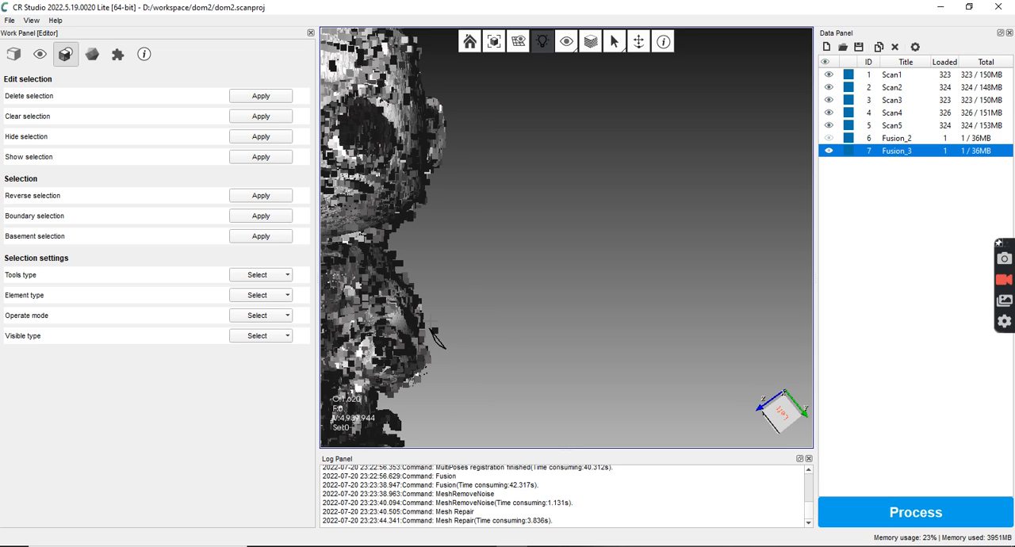
drag(437, 319, 451, 317)
middle_drag(476, 322, 593, 279)
middle_drag(545, 317, 711, 205)
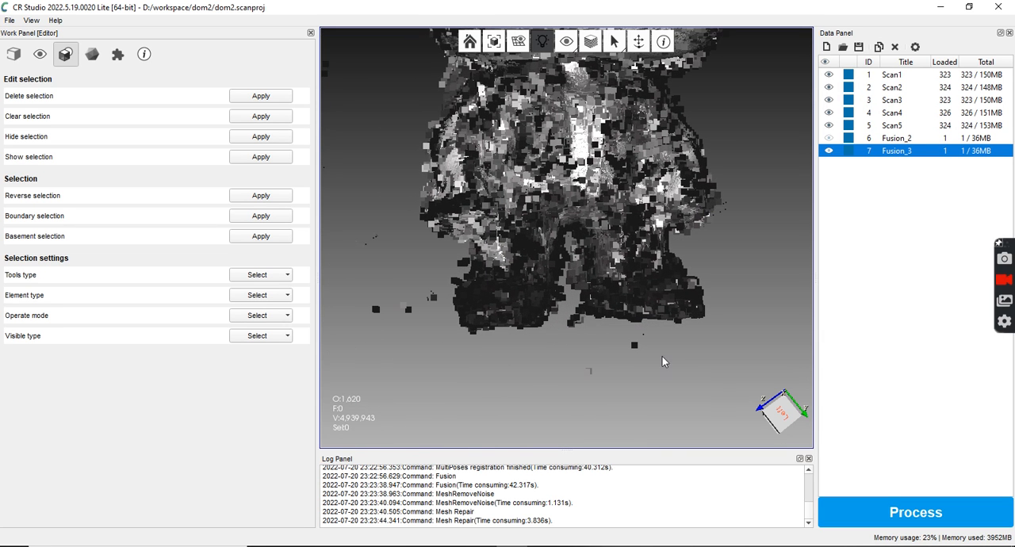
Delete the stray points below the figure's feet and beside the lower leg
scroll(609, 391, up, 5)
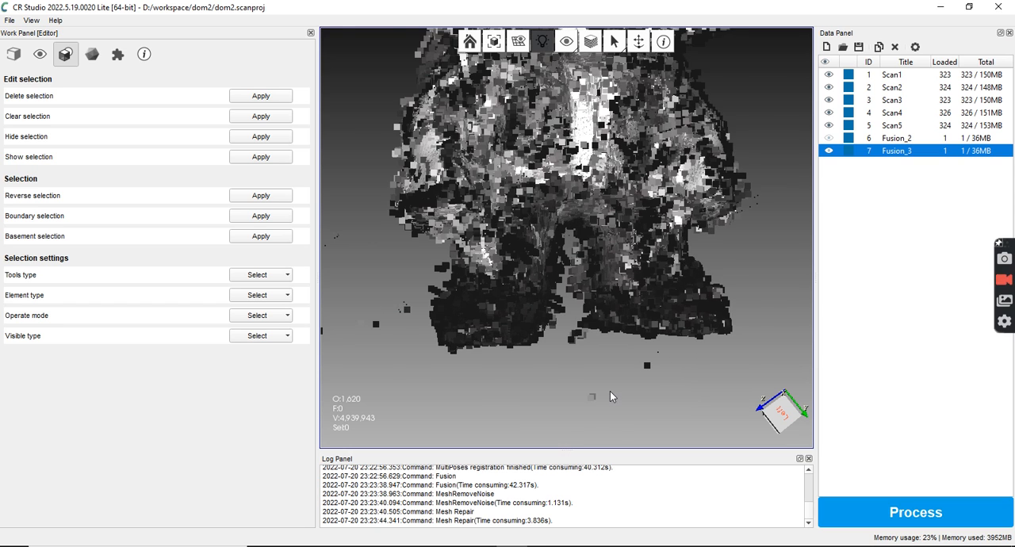
scroll(614, 391, up, 3)
middle_drag(599, 343, 585, 318)
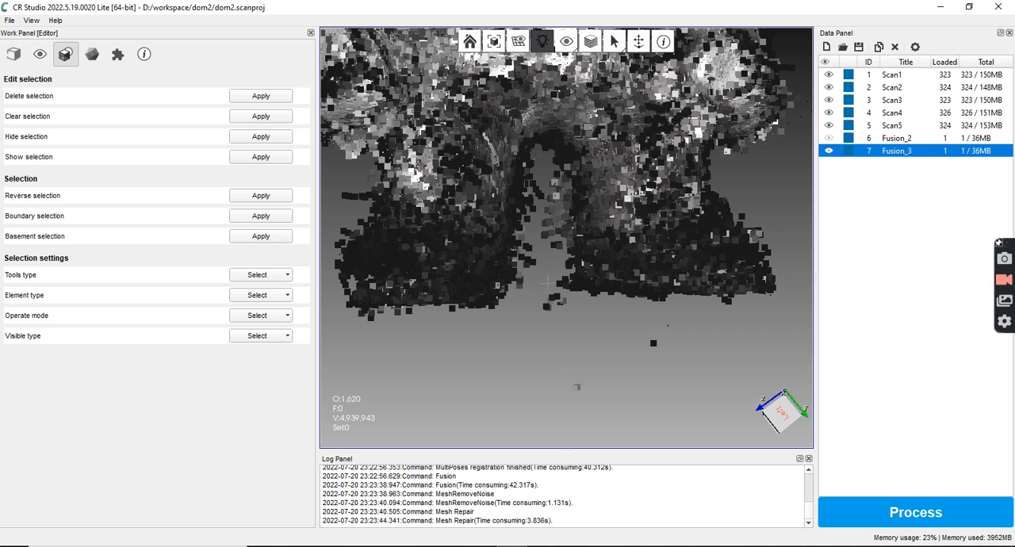
mouse_move(548, 284)
mouse_down()
mouse_move(712, 350)
mouse_move(664, 409)
mouse_move(550, 411)
mouse_move(479, 380)
mouse_up()
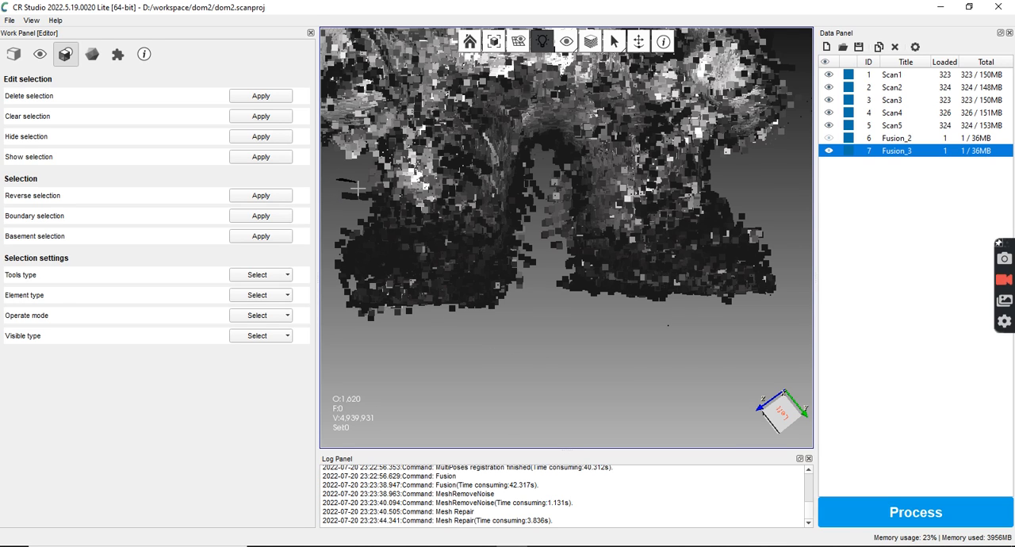
shift+drag(361, 207, 330, 219)
key(Delete)
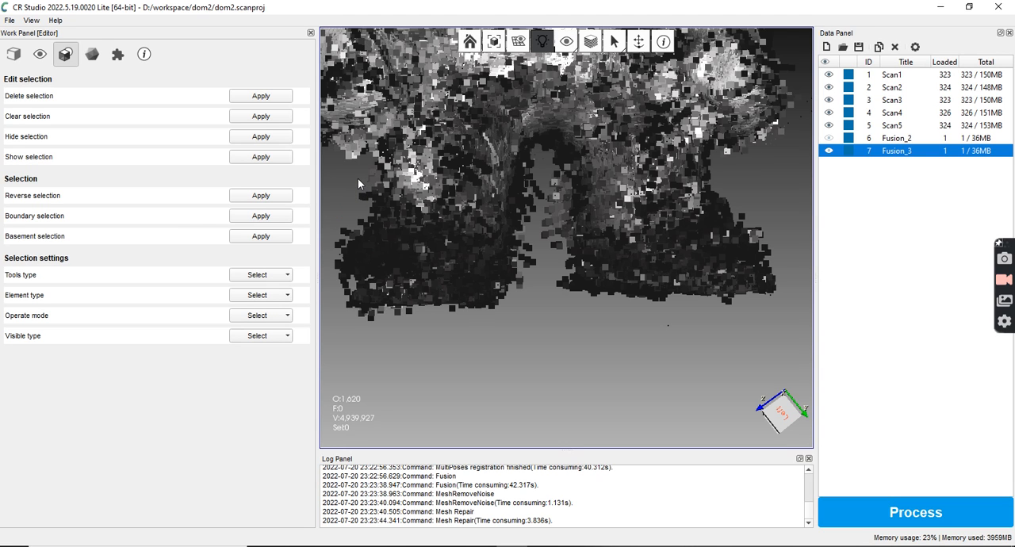
mouse_move(356, 174)
shift+mouse_down()
mouse_move(371, 194)
mouse_move(352, 212)
shift+mouse_up()
key(Delete)
Delete the small group of stray points floating just outside the figure's foot
middle_drag(453, 330, 602, 361)
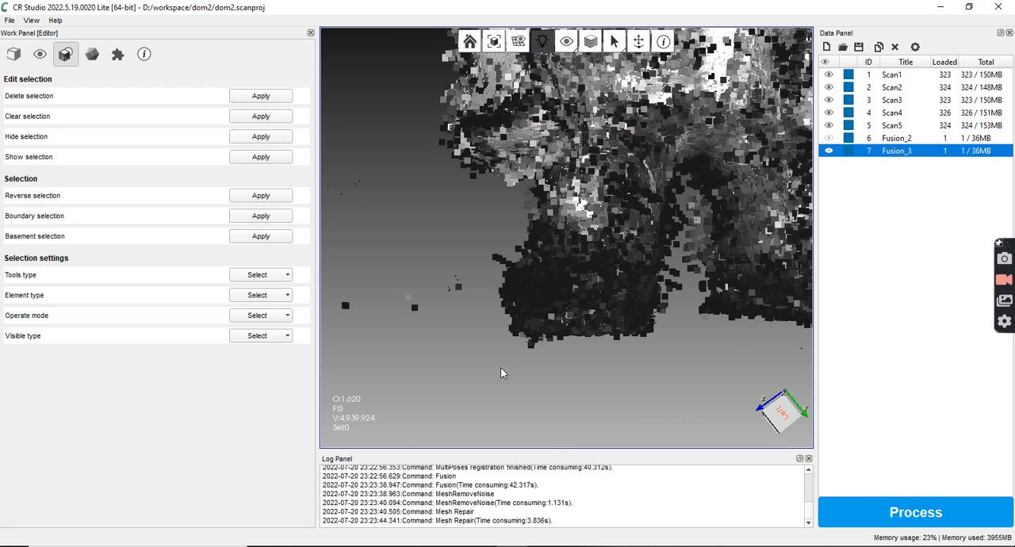
scroll(501, 367, down, 4)
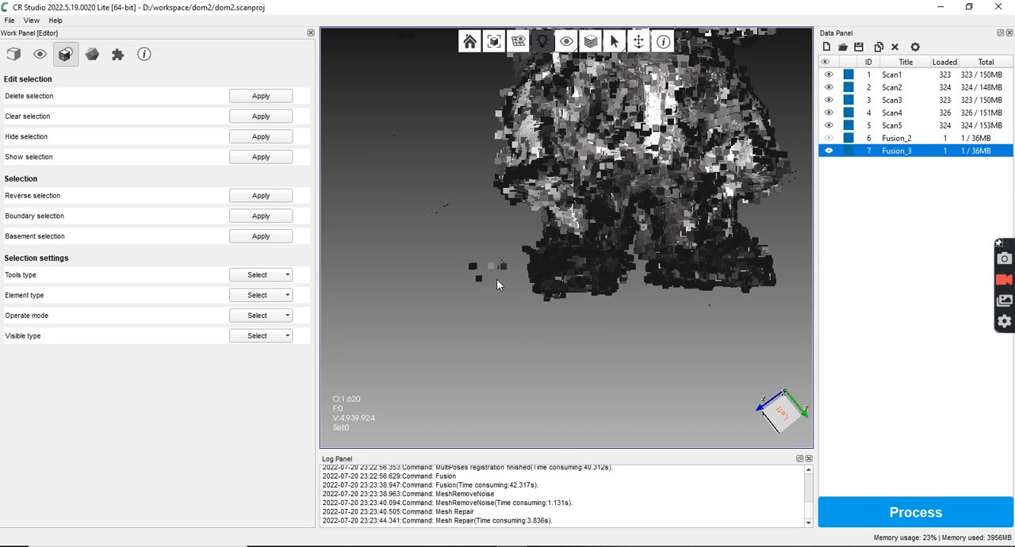
mouse_move(446, 234)
mouse_down()
mouse_move(507, 242)
mouse_move(523, 273)
mouse_move(496, 308)
mouse_up()
mouse_move(526, 251)
mouse_down()
mouse_move(522, 258)
mouse_move(502, 235)
mouse_up()
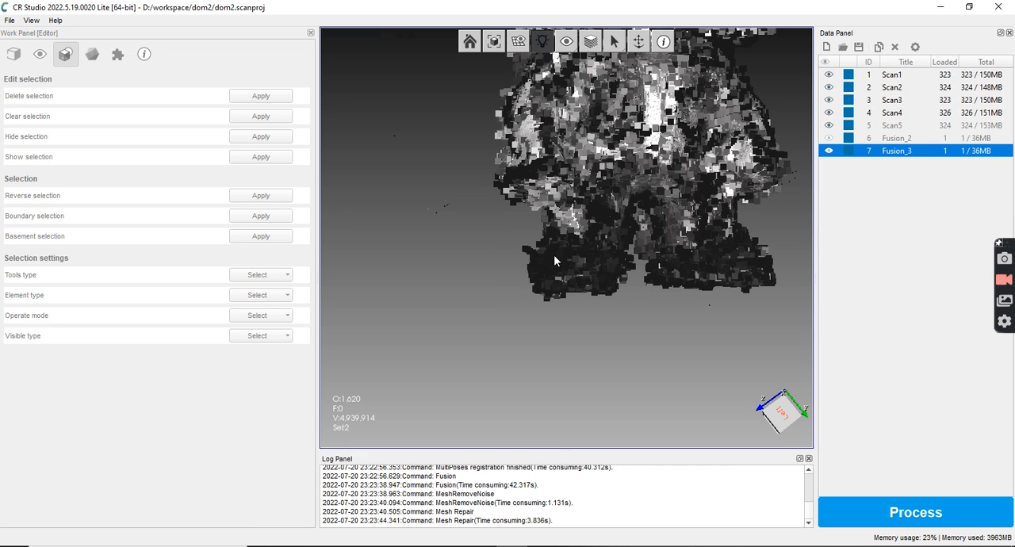
key(Delete)
Delete the curved band of stray points beneath the whole figure
drag(633, 228, 572, 187)
scroll(553, 180, down, 5)
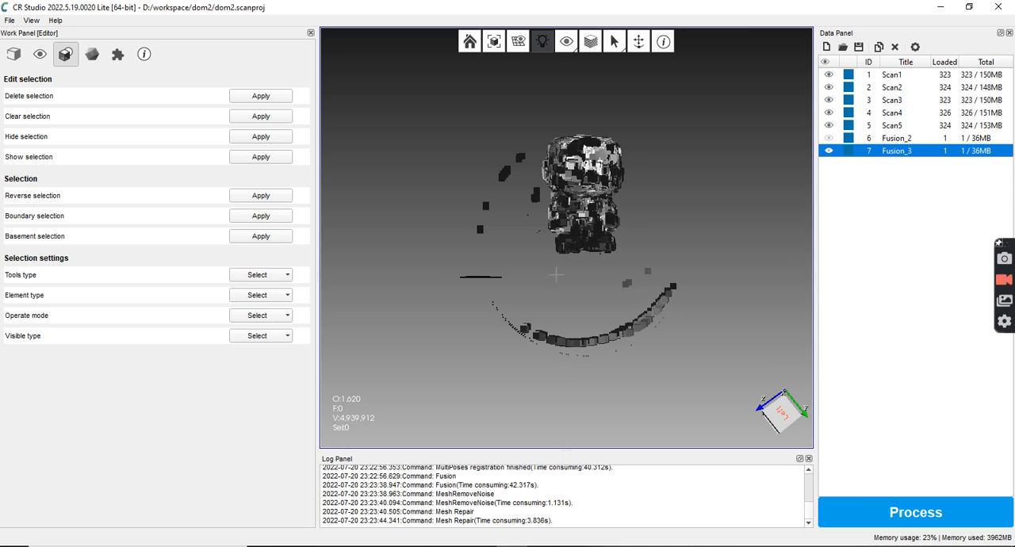
mouse_move(595, 269)
mouse_down()
mouse_move(674, 255)
mouse_move(710, 281)
mouse_move(705, 354)
mouse_move(612, 406)
mouse_move(513, 395)
mouse_move(469, 367)
mouse_up()
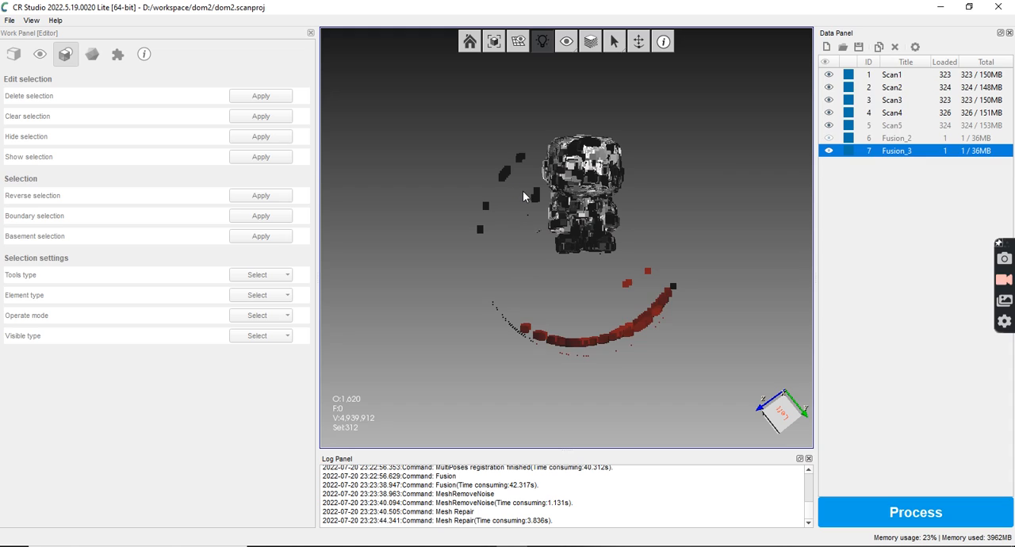
key(Delete)
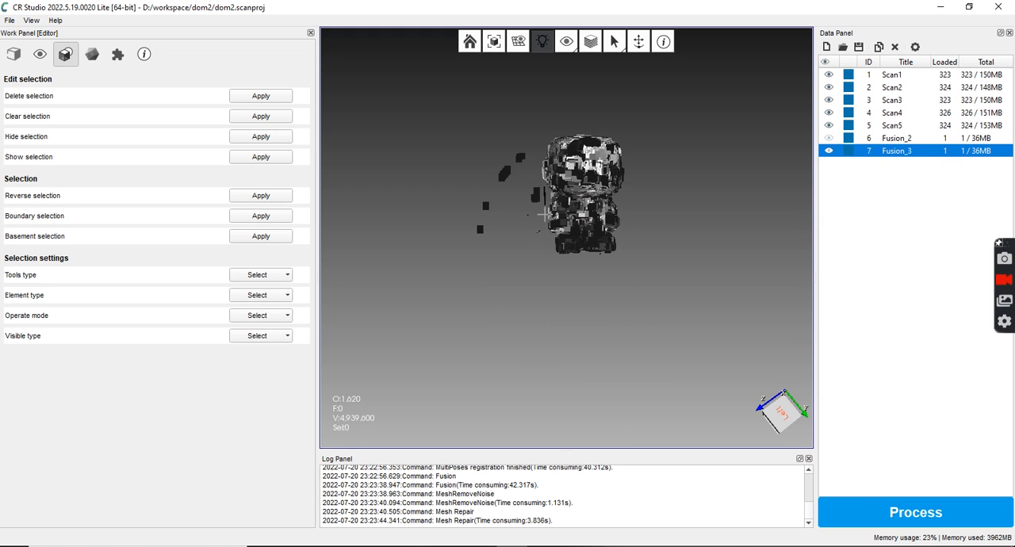
Delete the stray point clusters scattered alongside the figure's head and body
mouse_move(517, 260)
mouse_down()
mouse_move(499, 286)
mouse_move(468, 280)
mouse_move(437, 229)
mouse_move(434, 195)
mouse_move(459, 131)
mouse_up()
key(Delete)
mouse_move(486, 170)
mouse_down()
mouse_move(529, 155)
mouse_move(524, 162)
mouse_move(535, 136)
mouse_move(505, 126)
mouse_move(510, 152)
mouse_up()
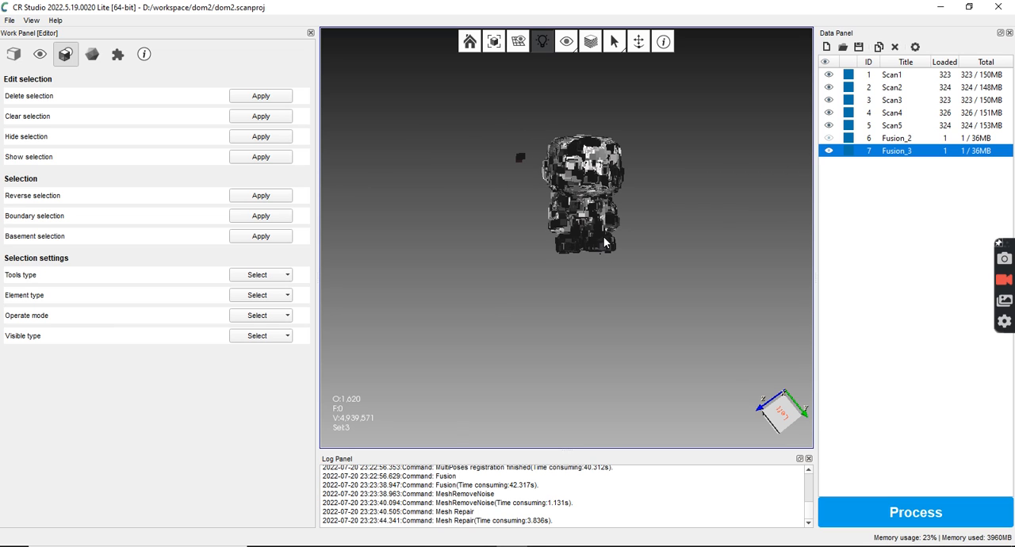
key(Delete)
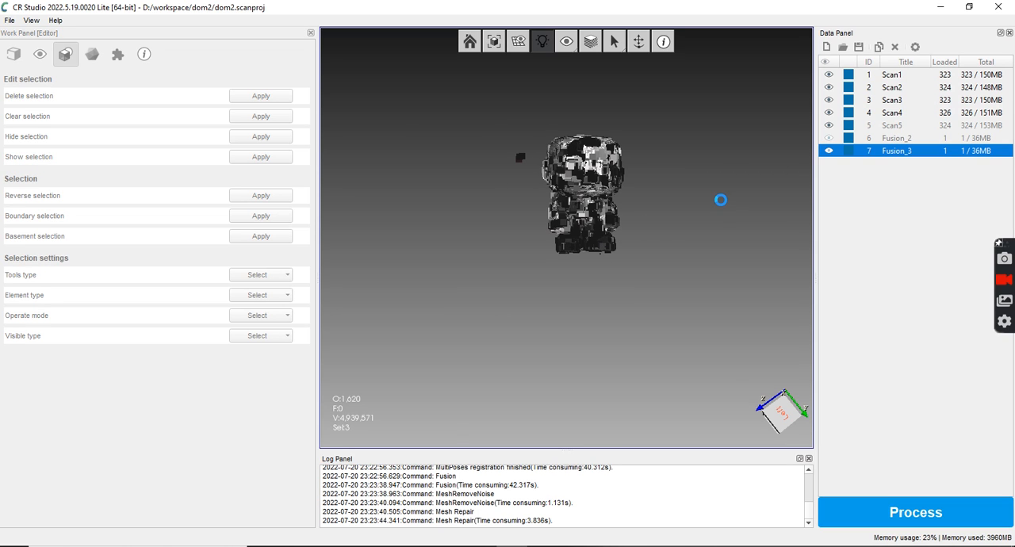
Delete the stray points protruding under the edge of the head and inspect the cleaned figure from other angles
scroll(630, 200, up, 3)
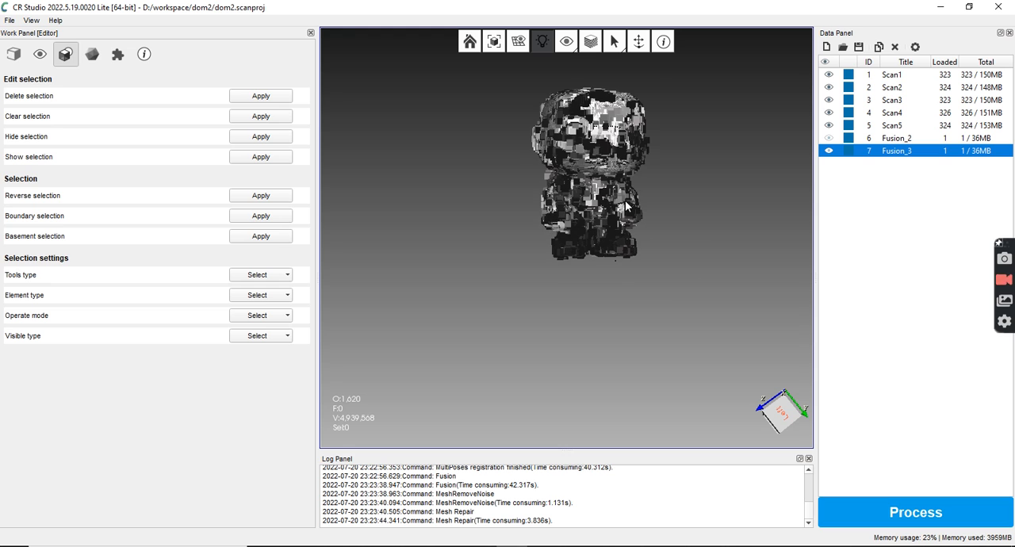
scroll(691, 266, up, 2)
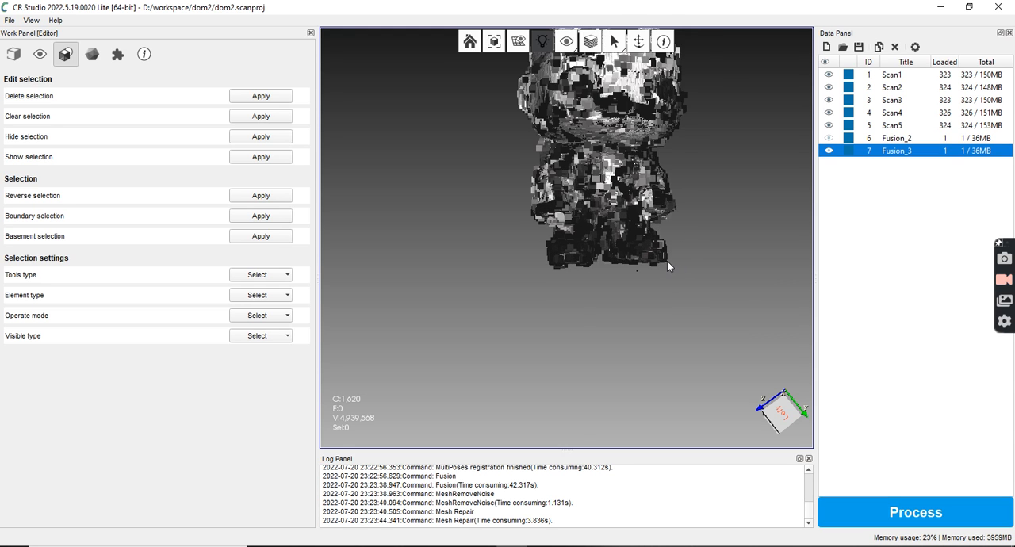
drag(698, 258, 615, 294)
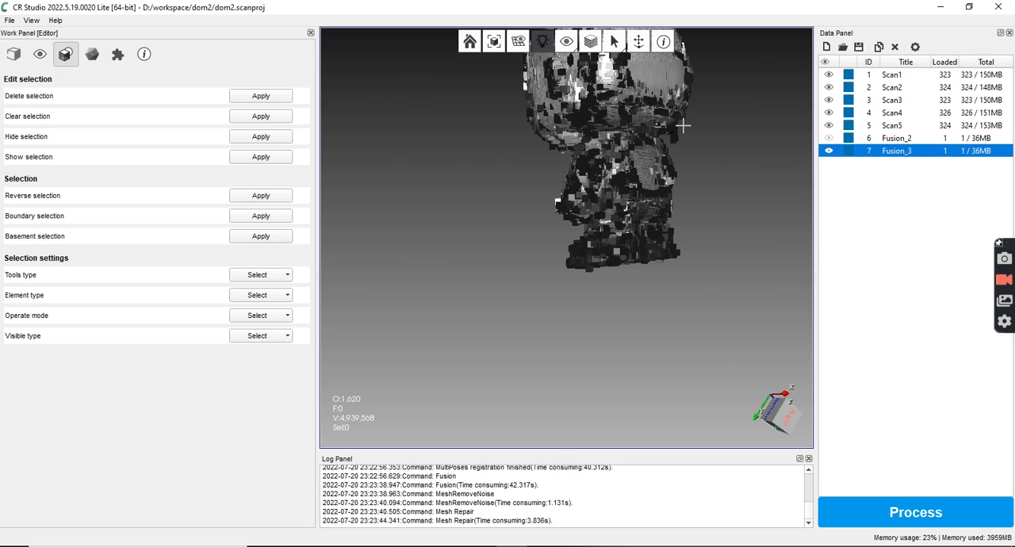
drag(689, 145, 677, 161)
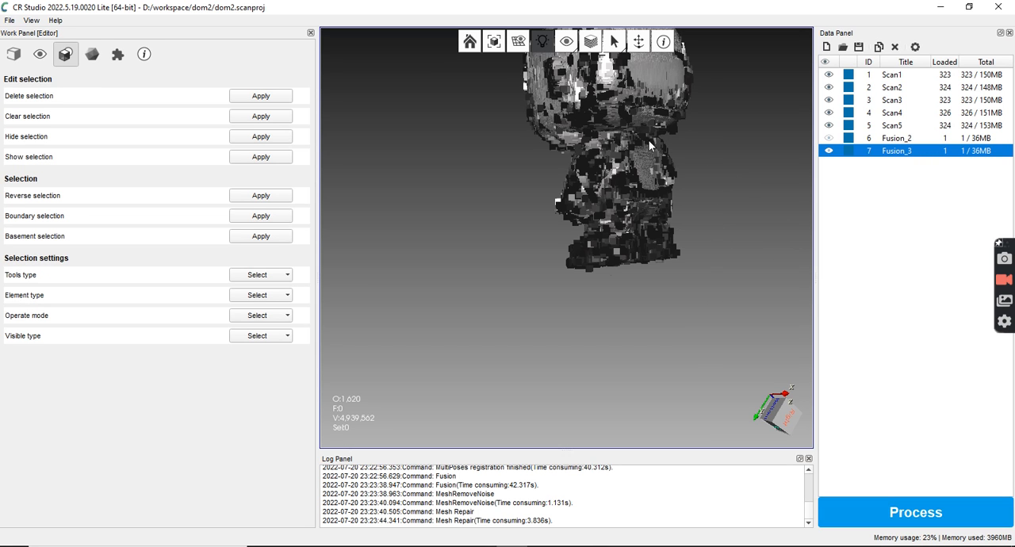
middle_drag(659, 179, 606, 260)
drag(605, 257, 769, 242)
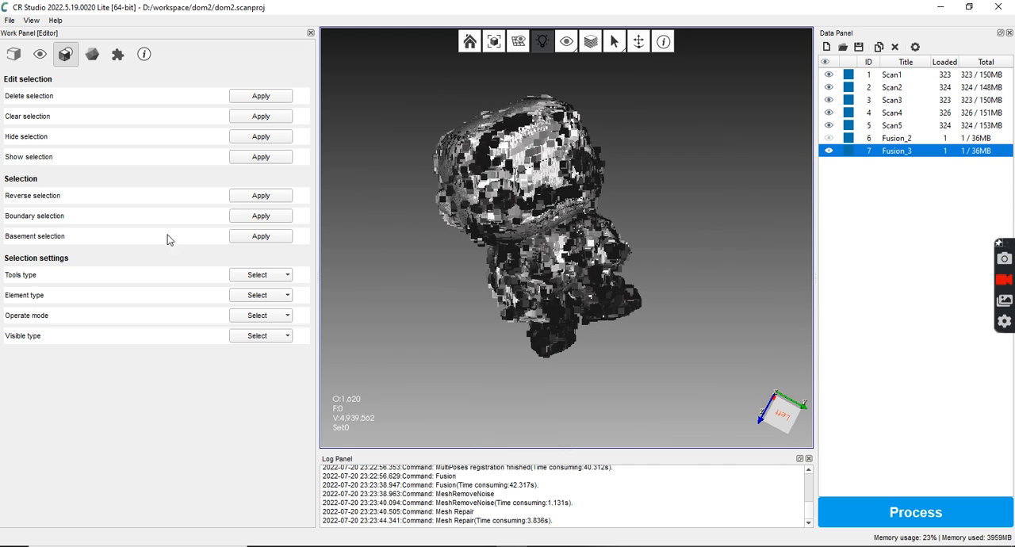
Fuse the cleaned scans Scan1 to Scan5 manually with quality 5
click(91, 54)
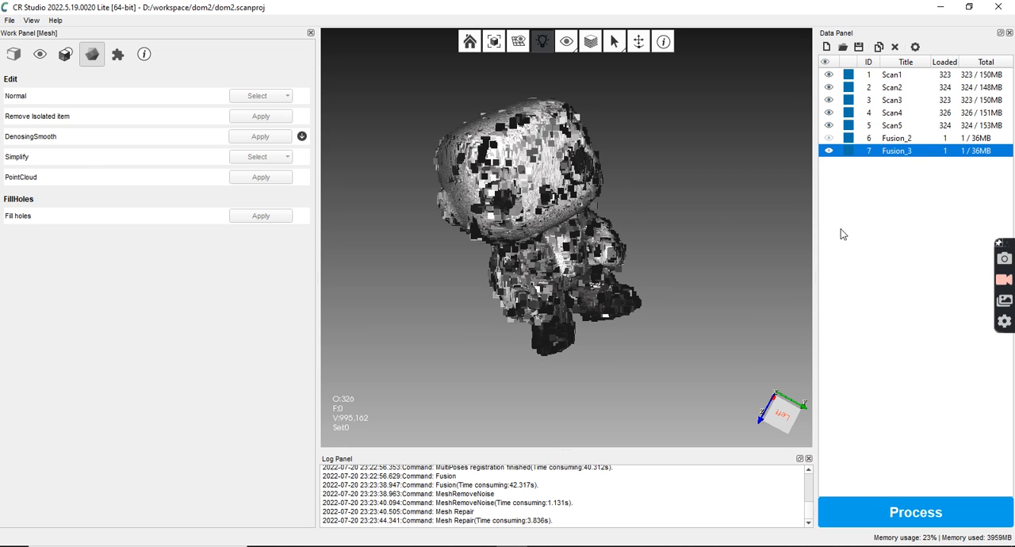
click(92, 56)
click(116, 59)
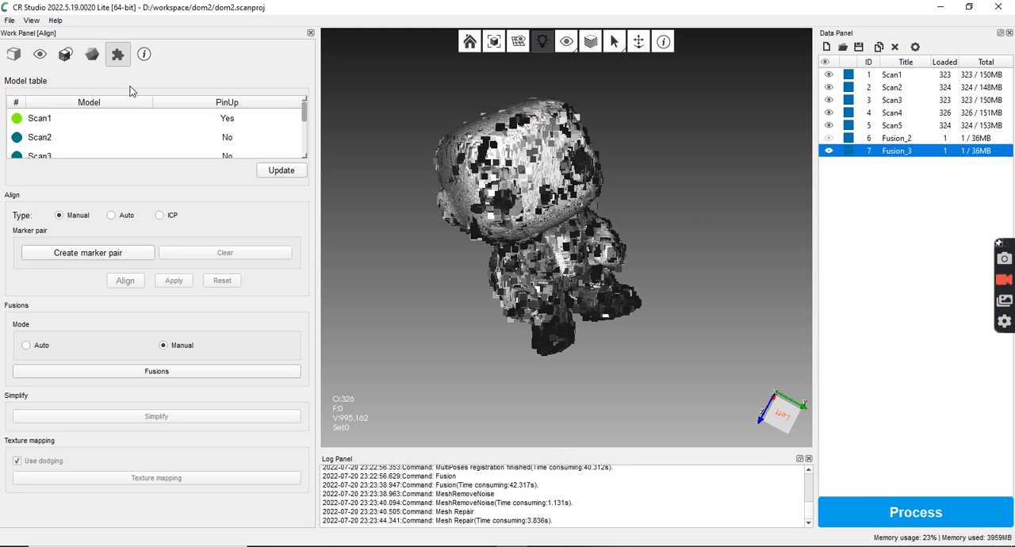
click(169, 372)
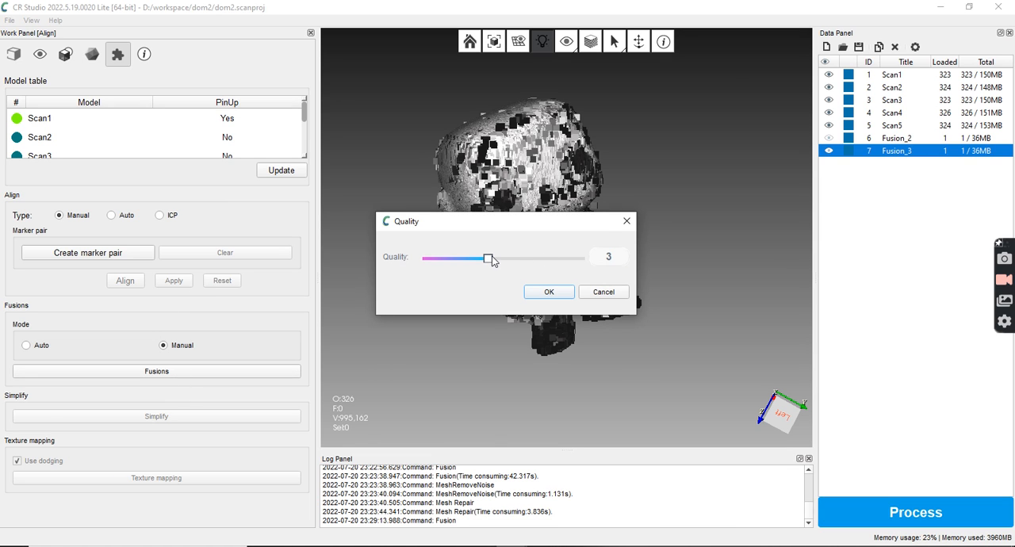
drag(502, 261, 553, 263)
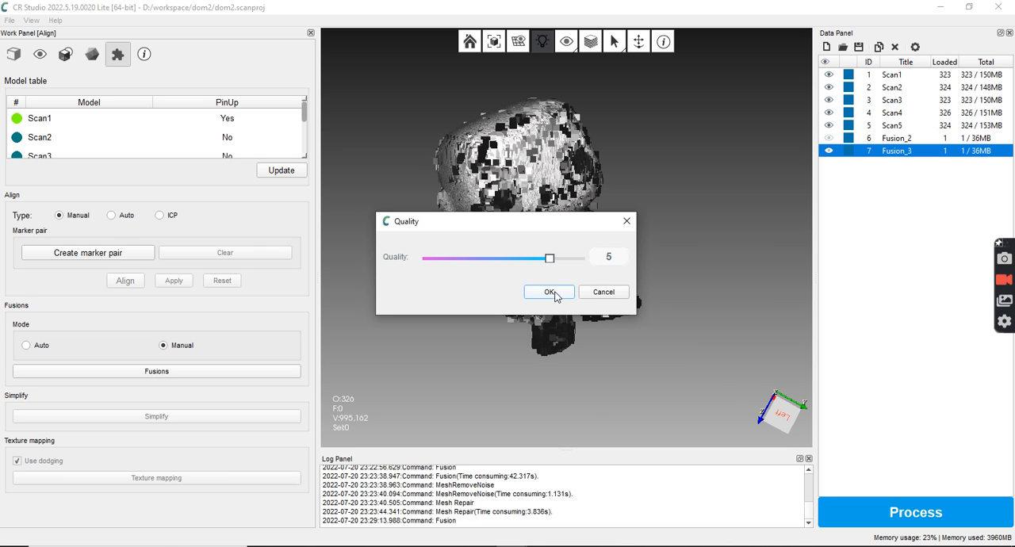
click(550, 293)
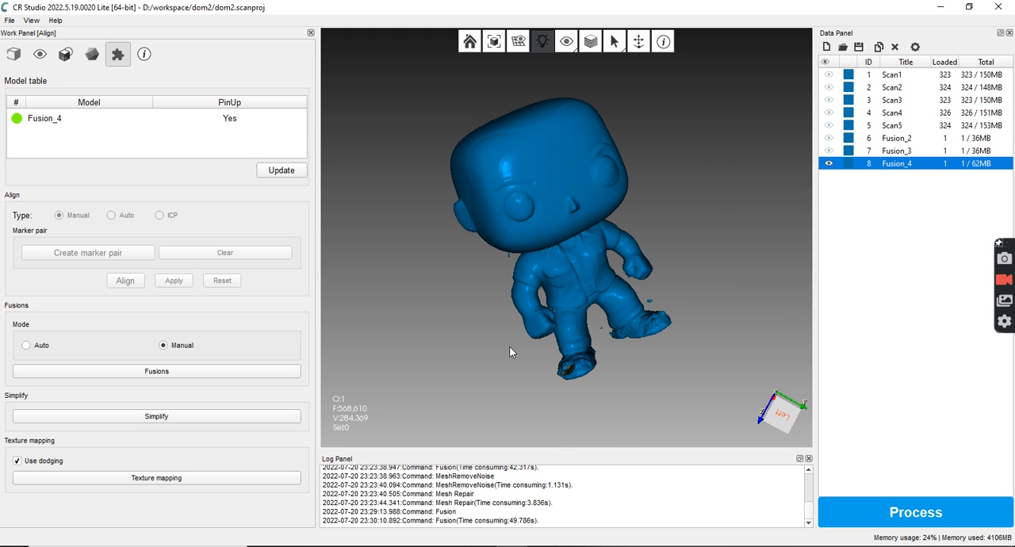
Compare Fusion_4 with Fusion_3 up close by alternating their visibility, leaving only Fusion_4 shown
drag(616, 280, 599, 316)
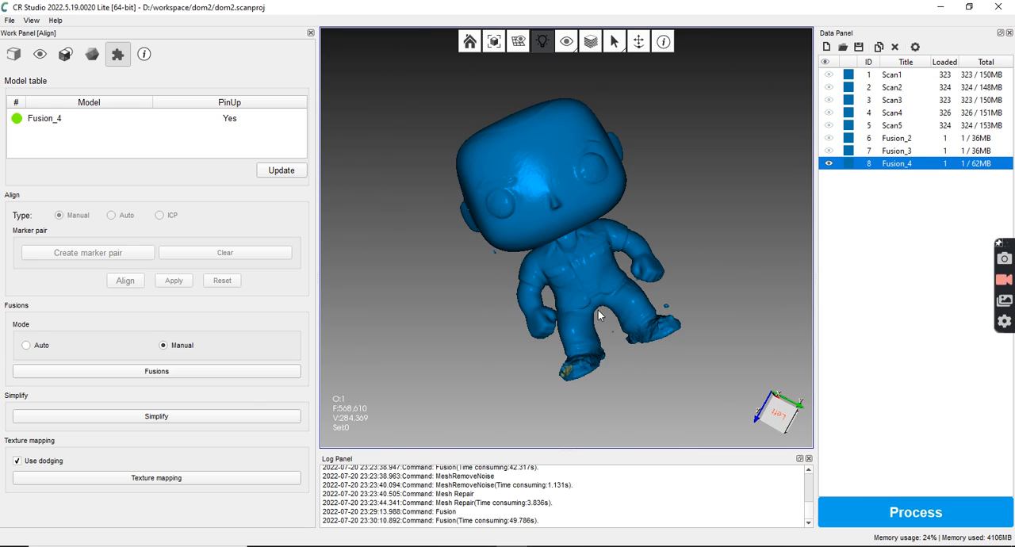
scroll(599, 313, up, 2)
scroll(650, 310, up, 2)
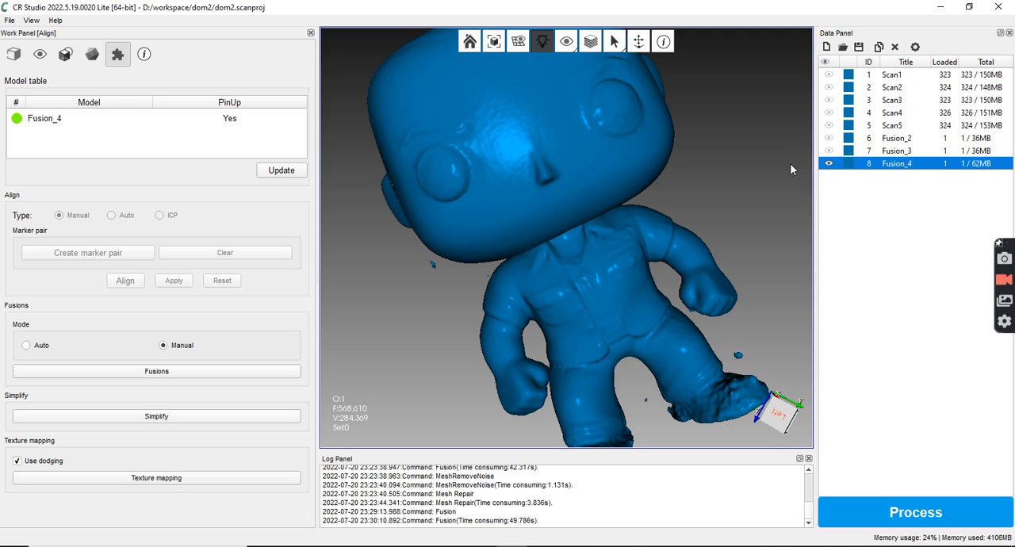
click(829, 151)
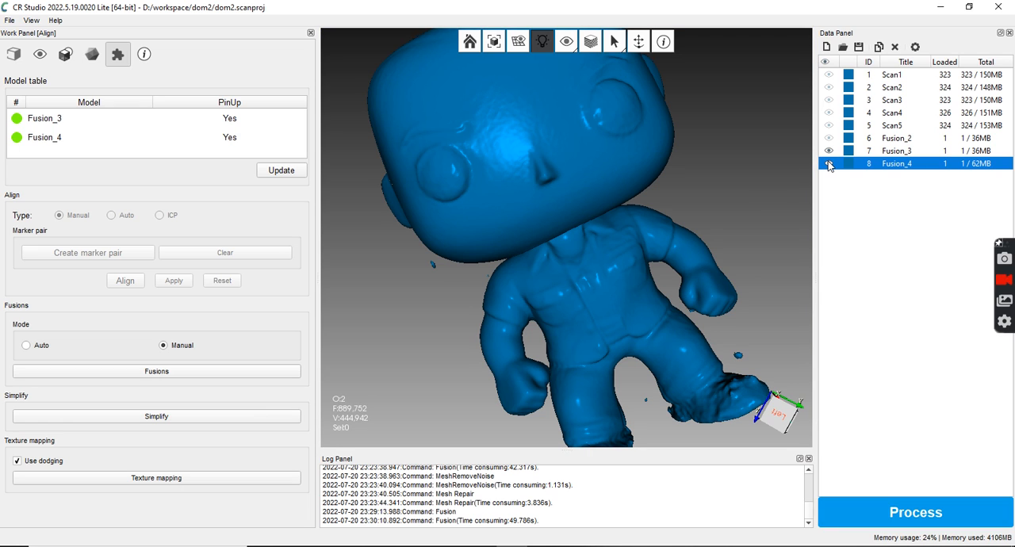
click(829, 163)
click(828, 163)
click(829, 164)
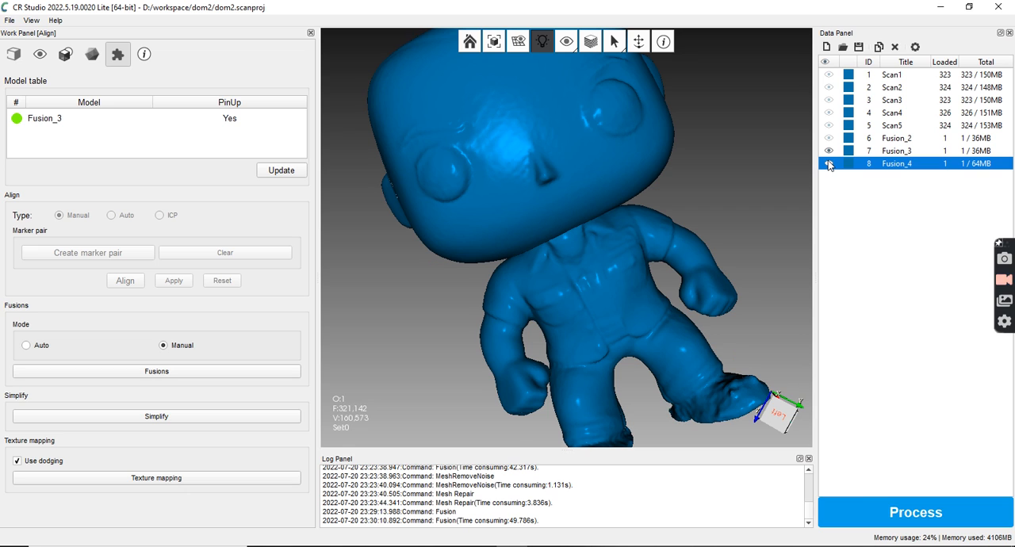
click(829, 151)
click(828, 163)
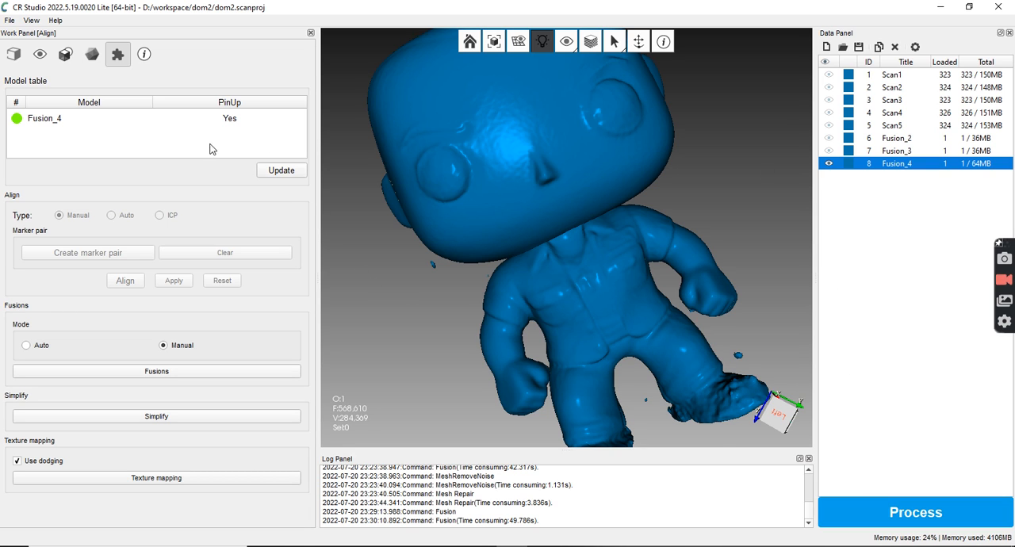
Try to remove the isolated items from the Fusion_4 mesh
scroll(548, 389, down, 2)
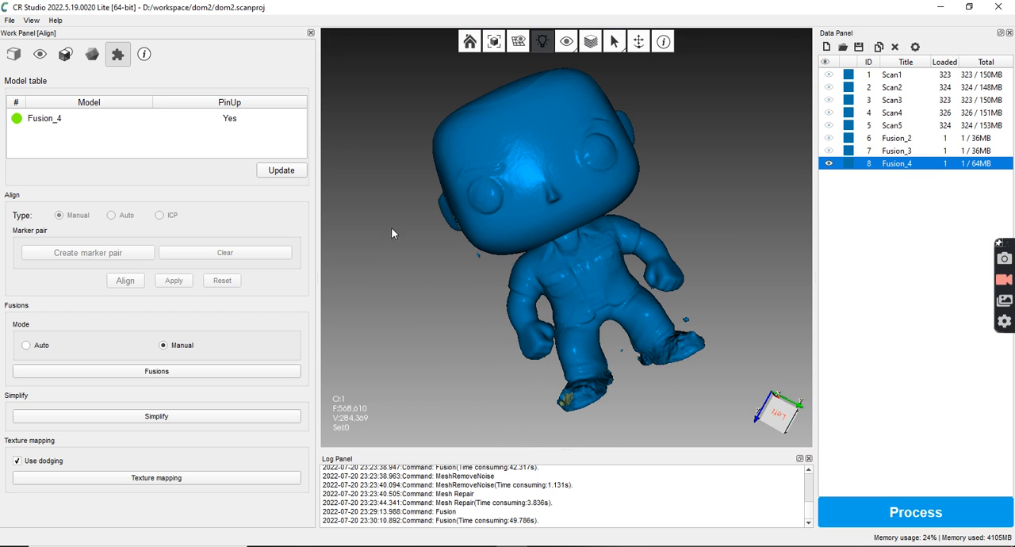
click(94, 54)
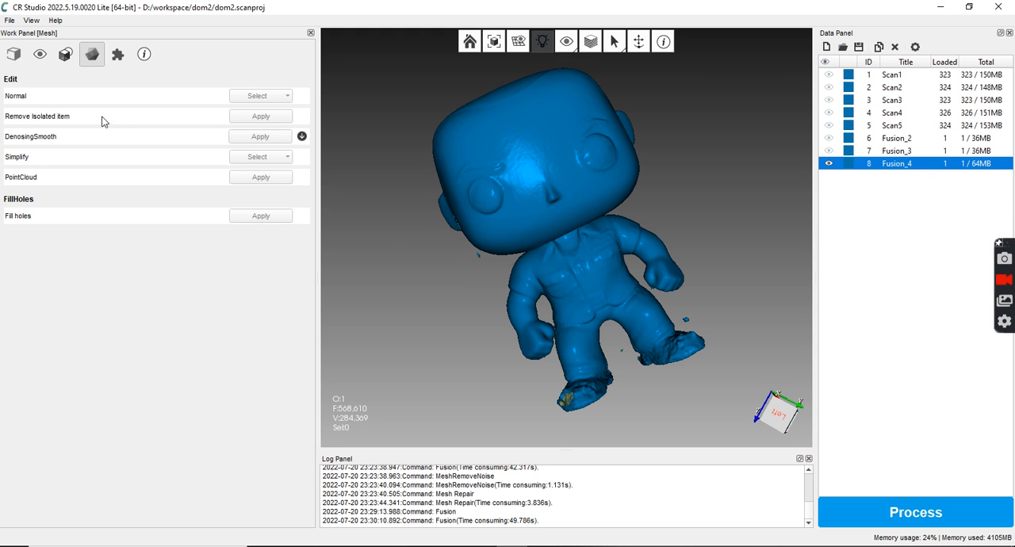
drag(369, 233, 476, 186)
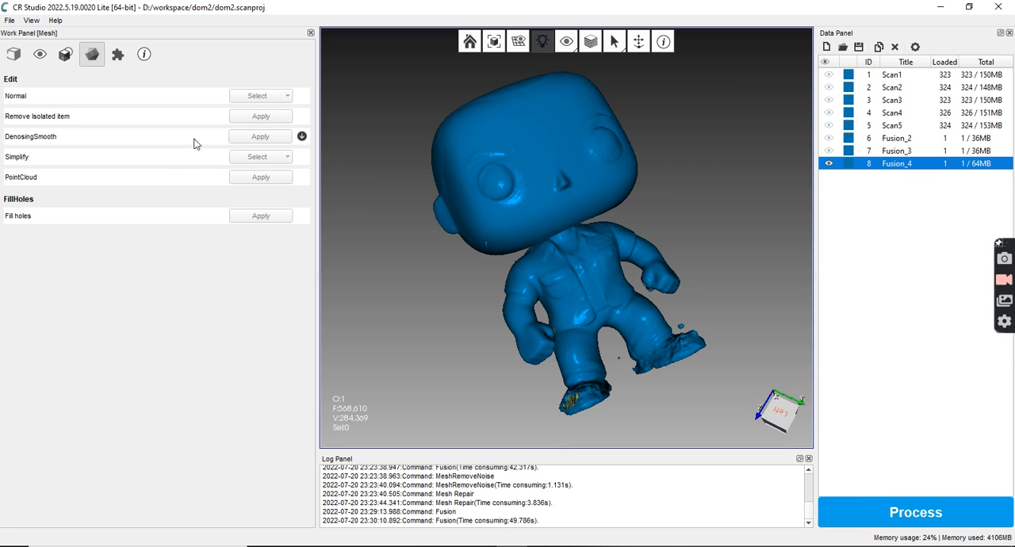
click(253, 117)
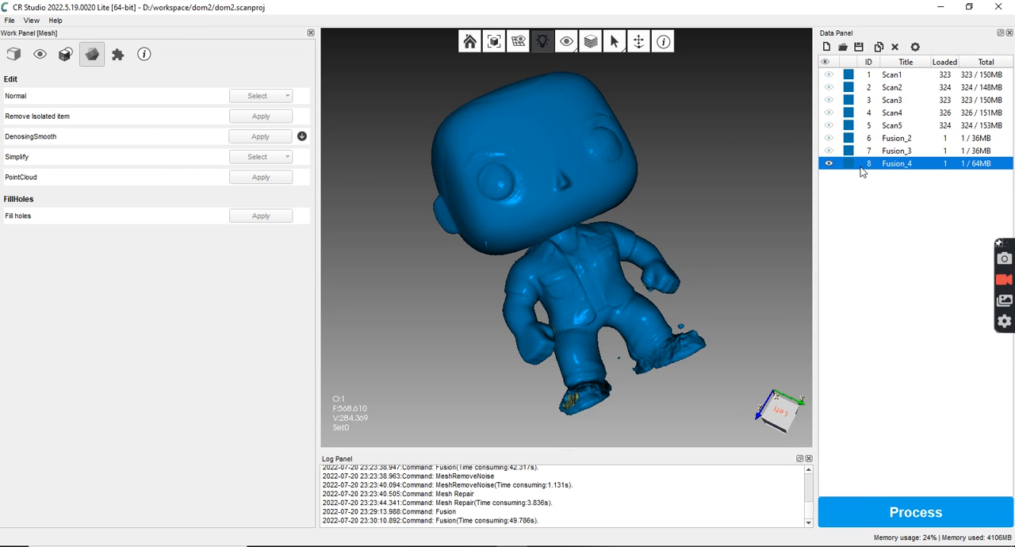
Compare Fusion_3 with Fusion_4 once more by alternating their visibility, leaving only Fusion_4 shown
click(828, 163)
click(827, 161)
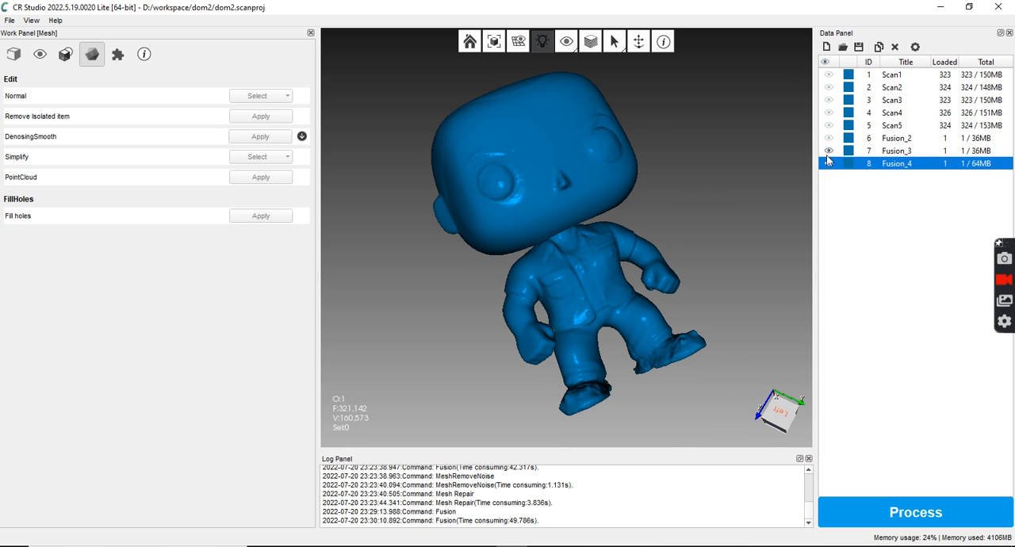
click(832, 150)
click(832, 164)
click(828, 164)
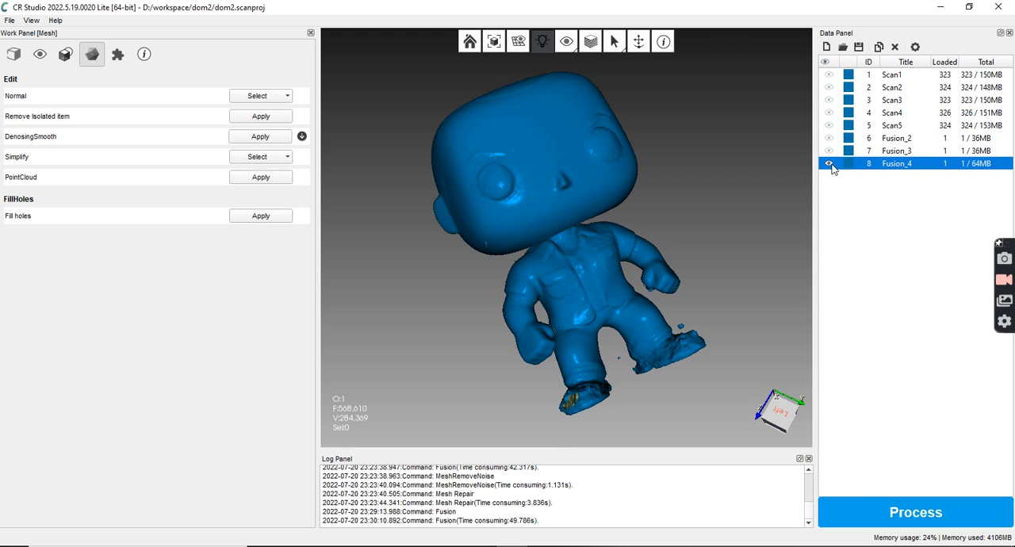
Remove the isolated items floating around the feet of the Fusion_4 mesh
scroll(706, 336, down, 3)
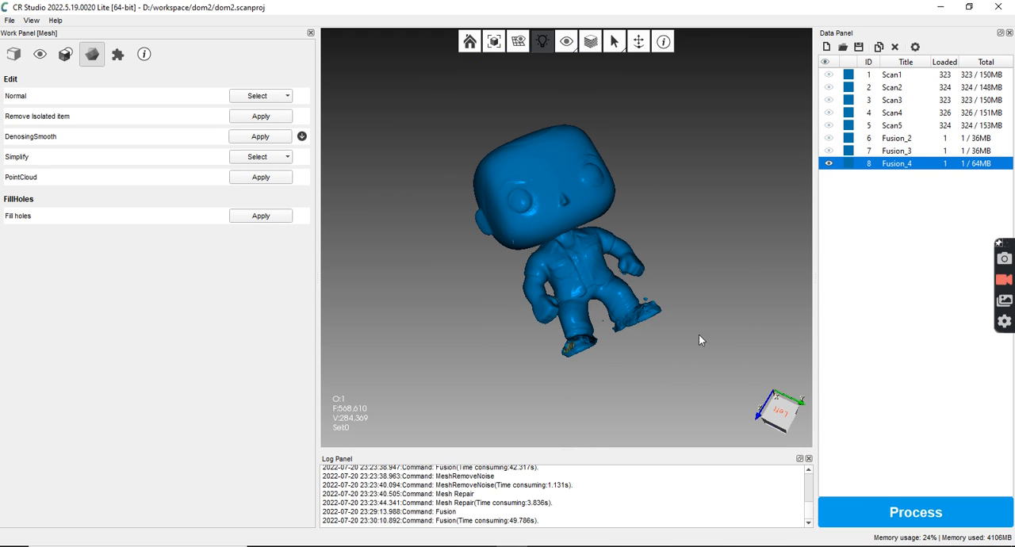
click(65, 53)
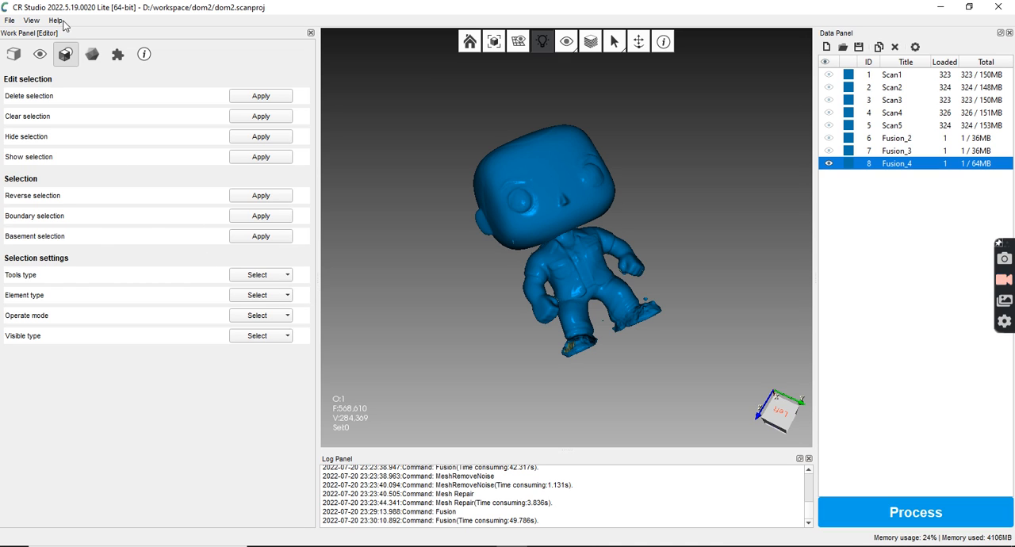
click(41, 53)
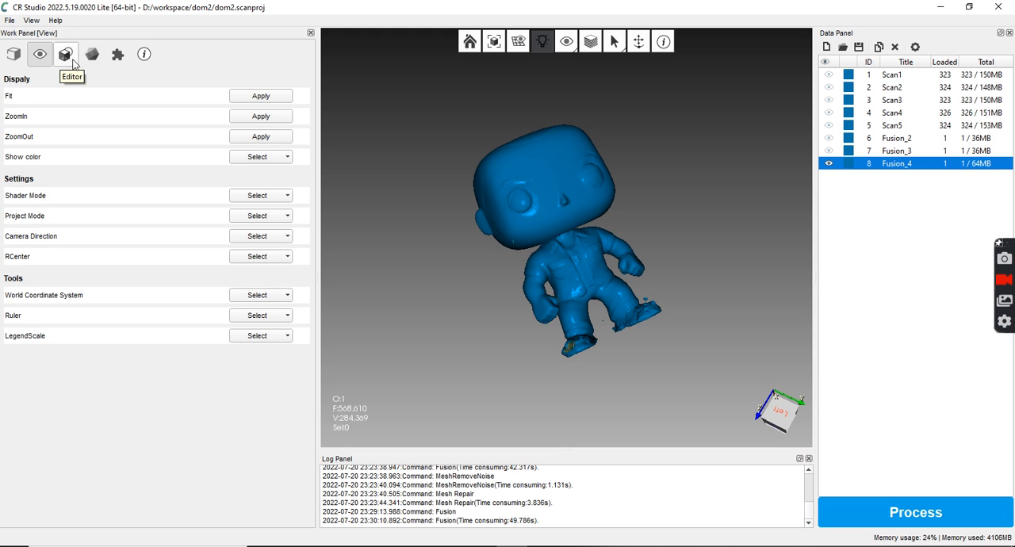
click(98, 62)
click(117, 54)
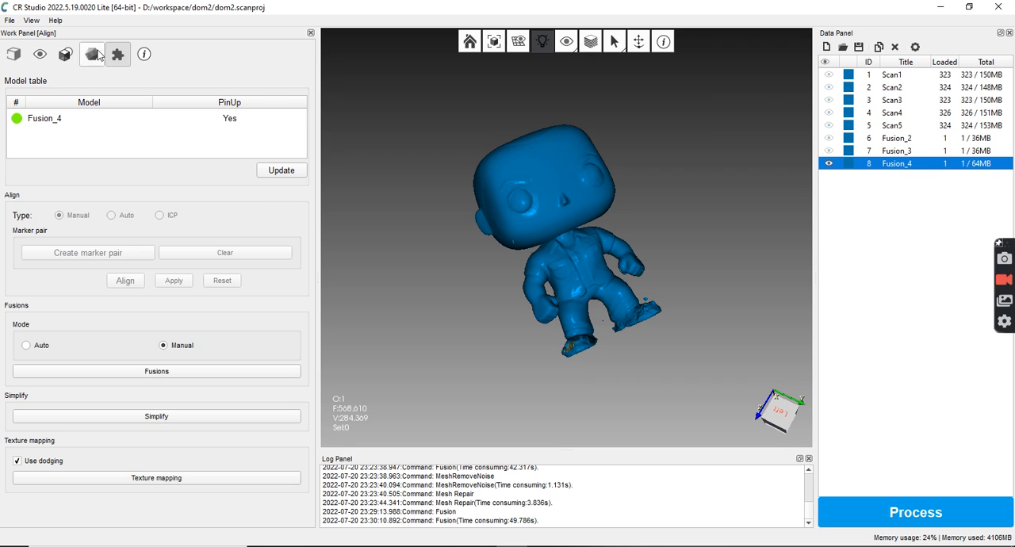
click(91, 54)
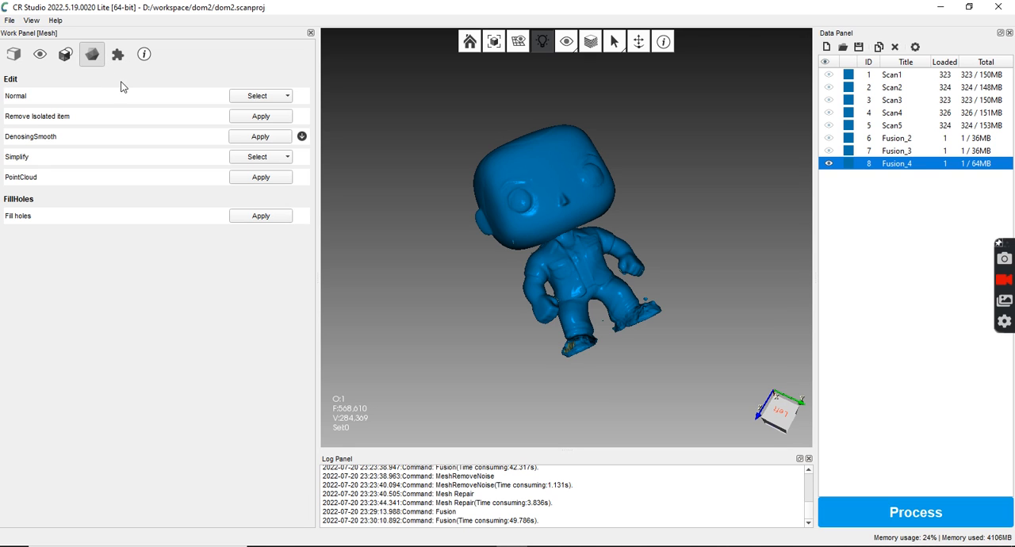
click(271, 117)
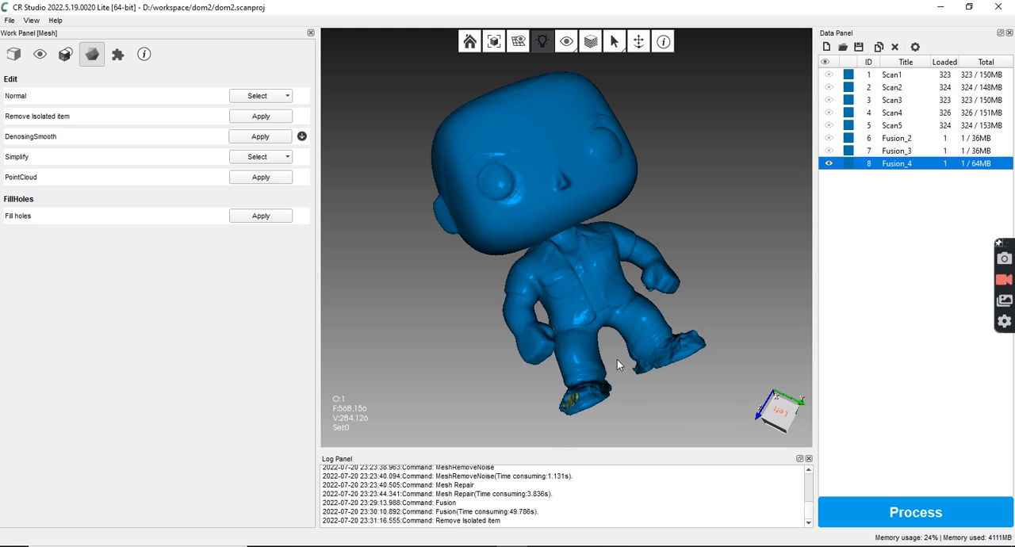
Compare the cleaned Fusion_4 with Fusion_3 up close at the body and feet, leaving only Fusion_4 shown
scroll(633, 371, up, 2)
scroll(633, 372, up, 3)
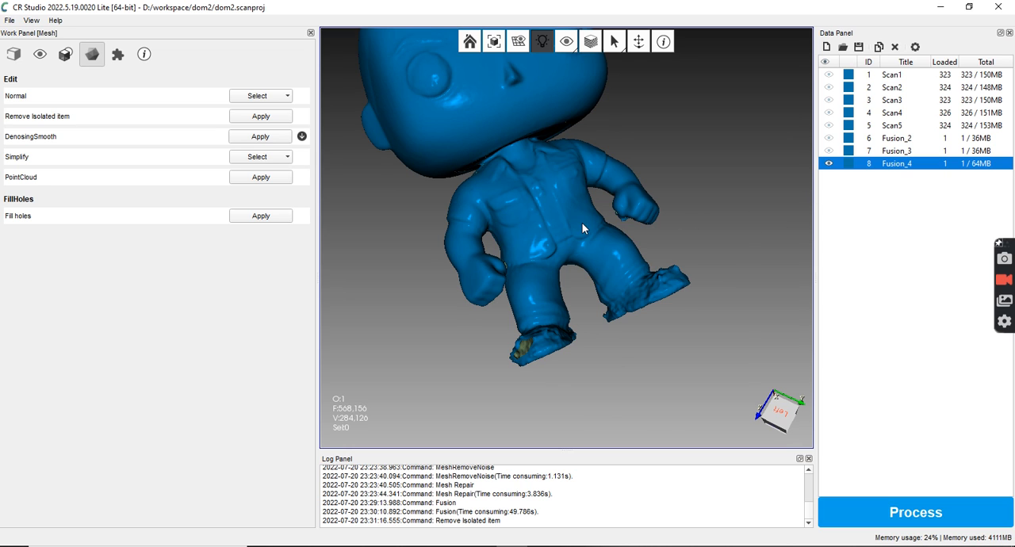
click(828, 163)
click(828, 150)
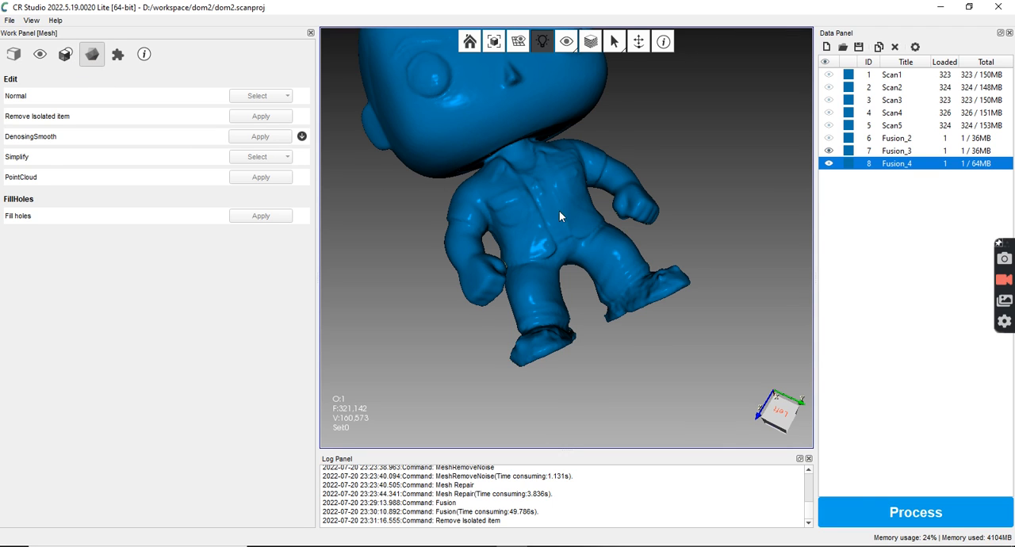
click(65, 53)
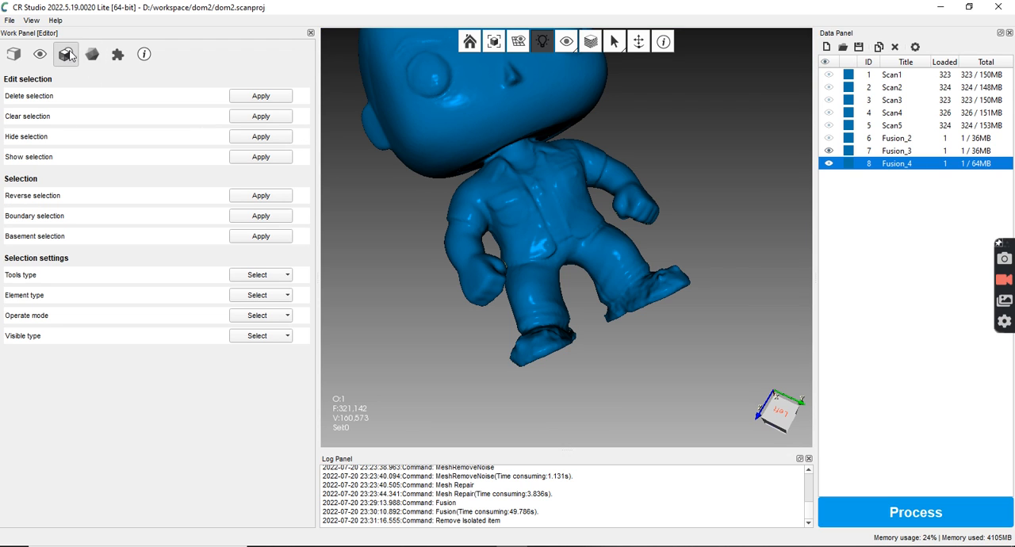
click(829, 151)
click(828, 163)
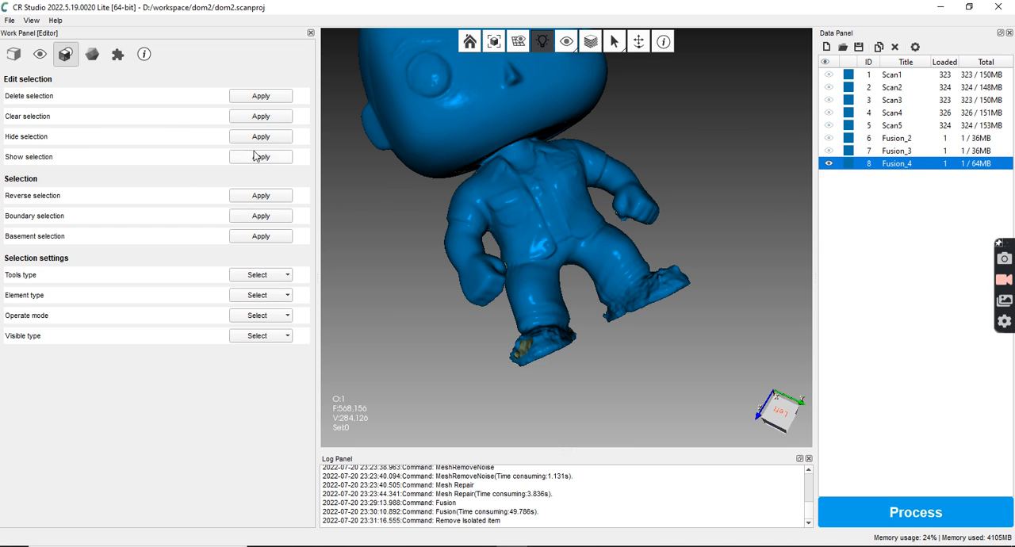
Apply DenosingSmooth to Fusion_4 with multiple value 3.000, 20 normal and 20 vertex iterations, and feature parameters 0.100 and 0.020
click(92, 55)
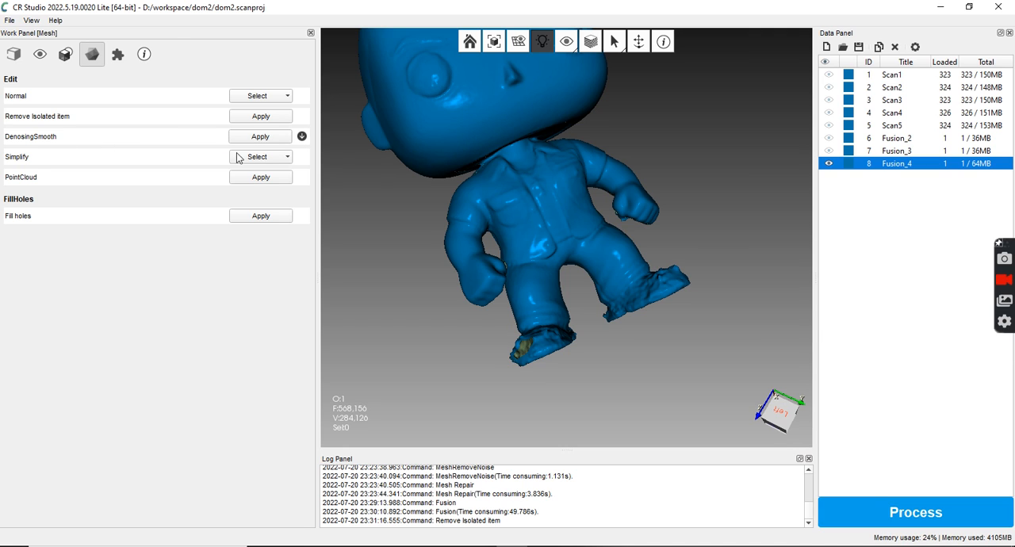
click(301, 136)
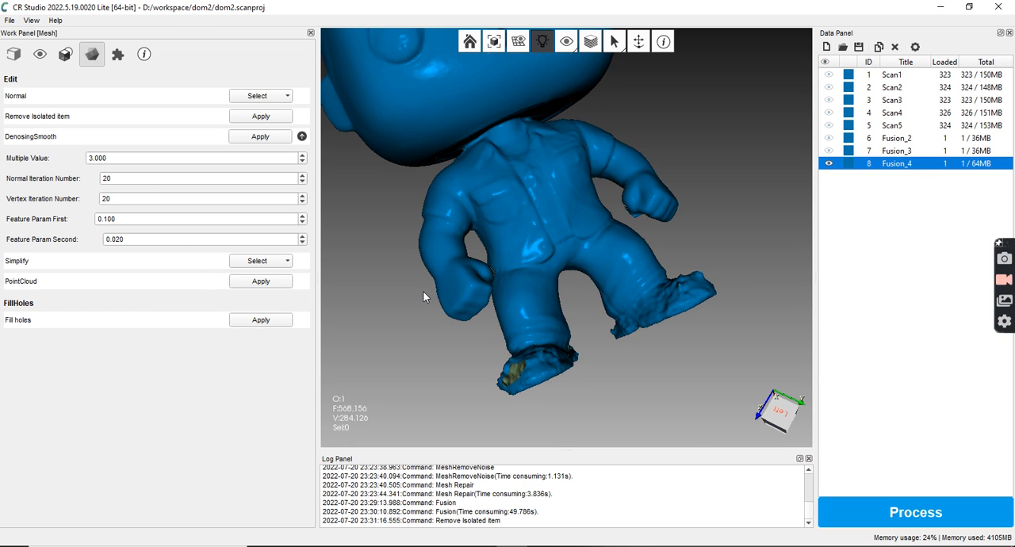
scroll(424, 291, down, 4)
drag(574, 254, 681, 181)
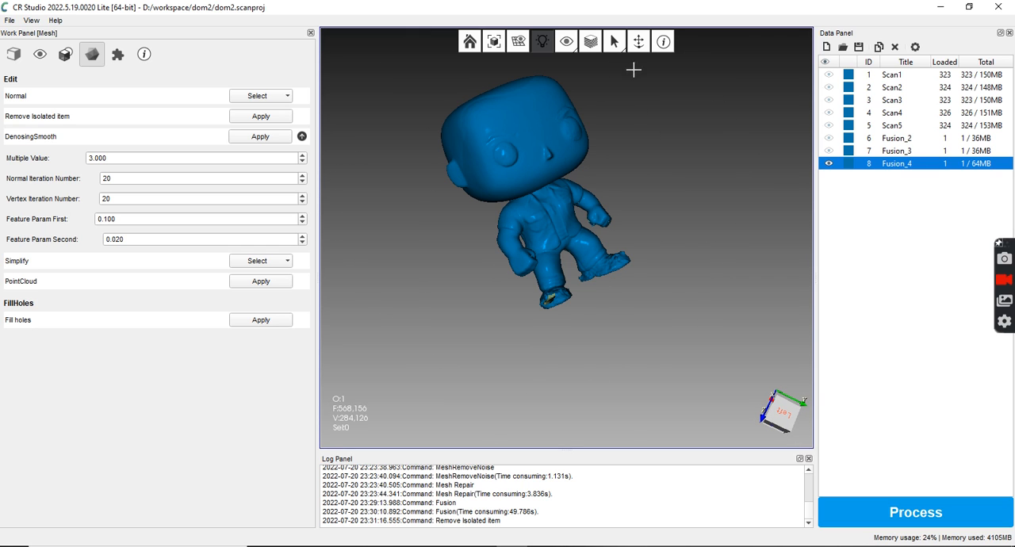
drag(682, 125, 667, 199)
middle_drag(567, 195, 576, 263)
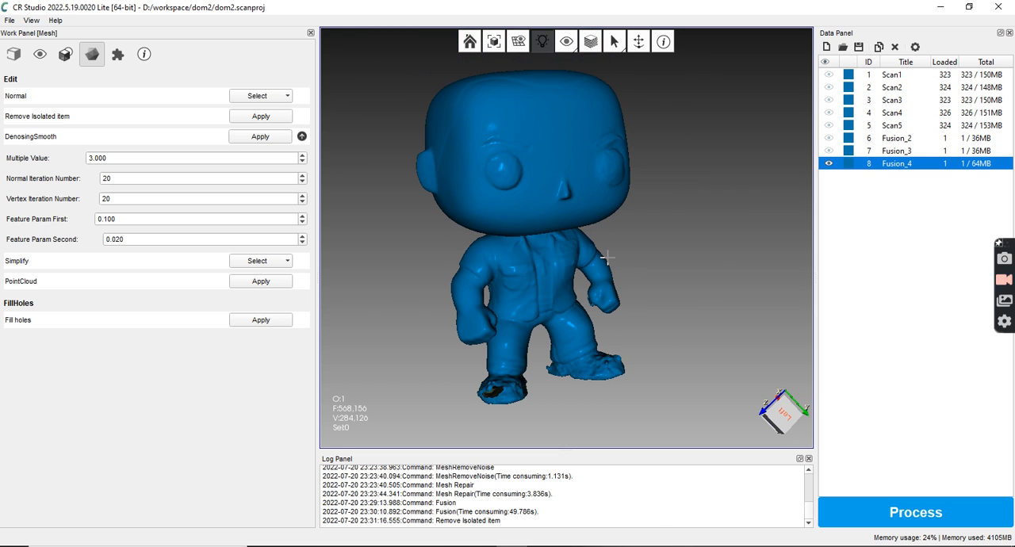
click(261, 136)
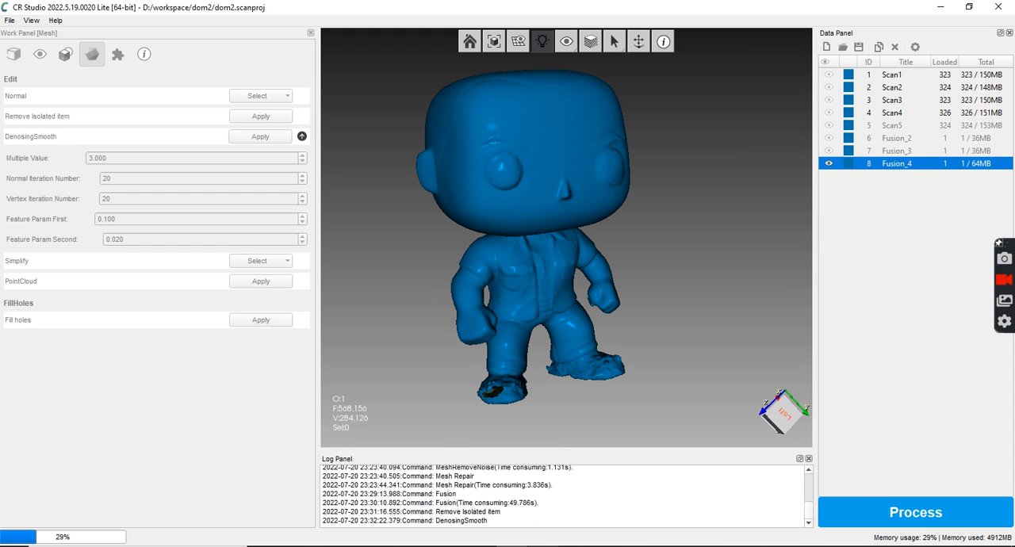
Check the processor and memory load of the running smoothing in Task Manager, and minimize it
key(ctrl+shift+Escape)
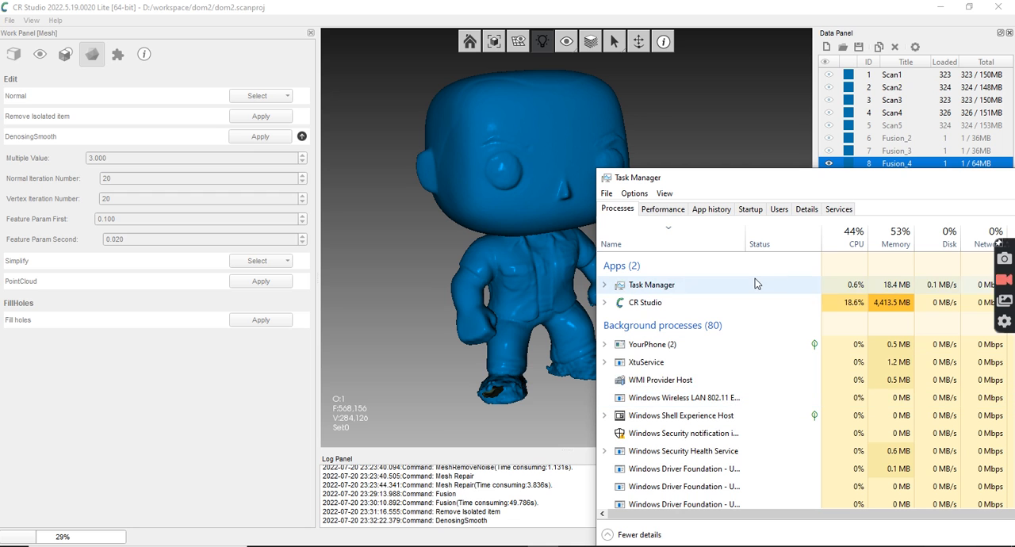
drag(676, 179, 543, 132)
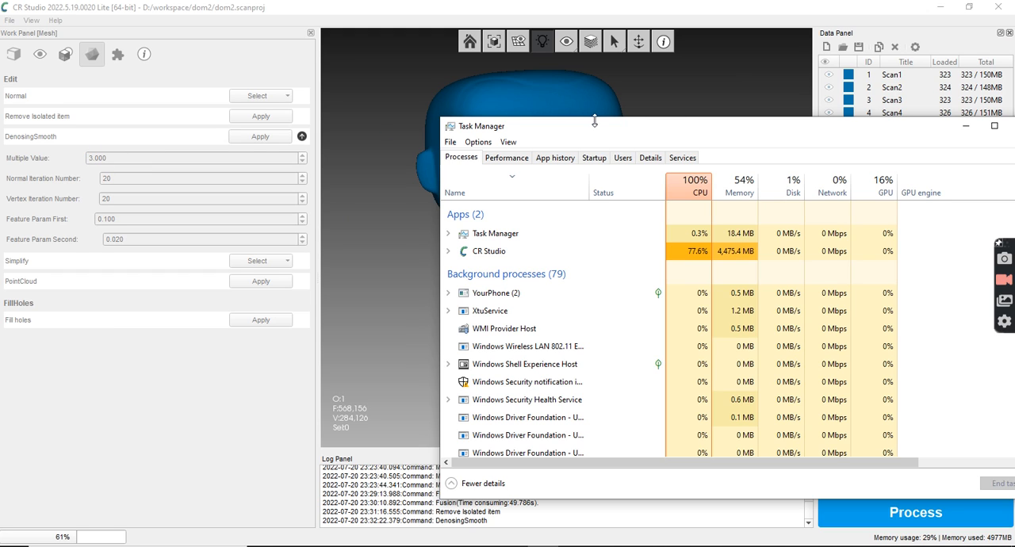
click(966, 130)
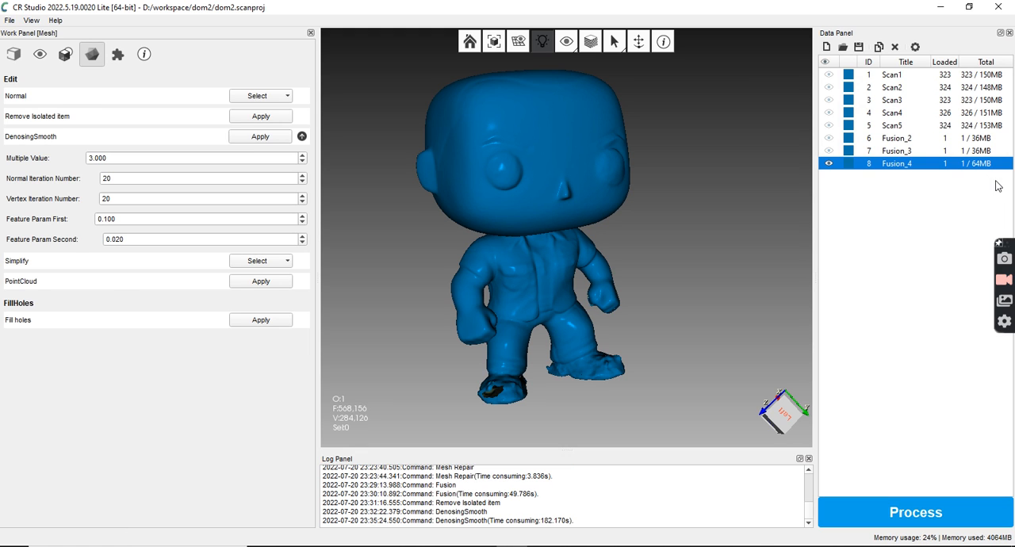
Examine the smoothed Fusion_4 mesh up close and from several angles, including the face, body and feet
scroll(559, 233, up, 3)
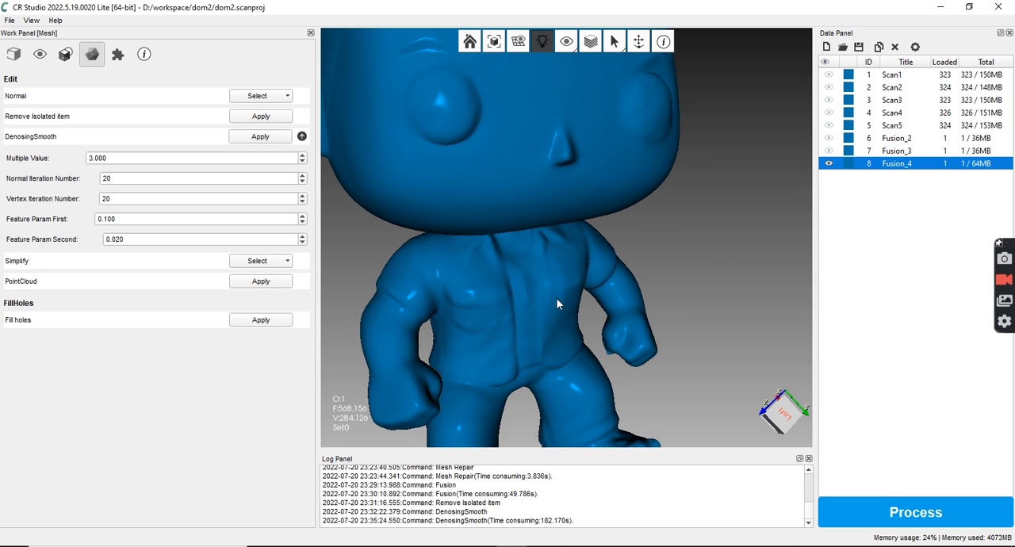
scroll(556, 300, down, 3)
drag(574, 281, 619, 213)
scroll(494, 199, up, 3)
scroll(497, 197, down, 3)
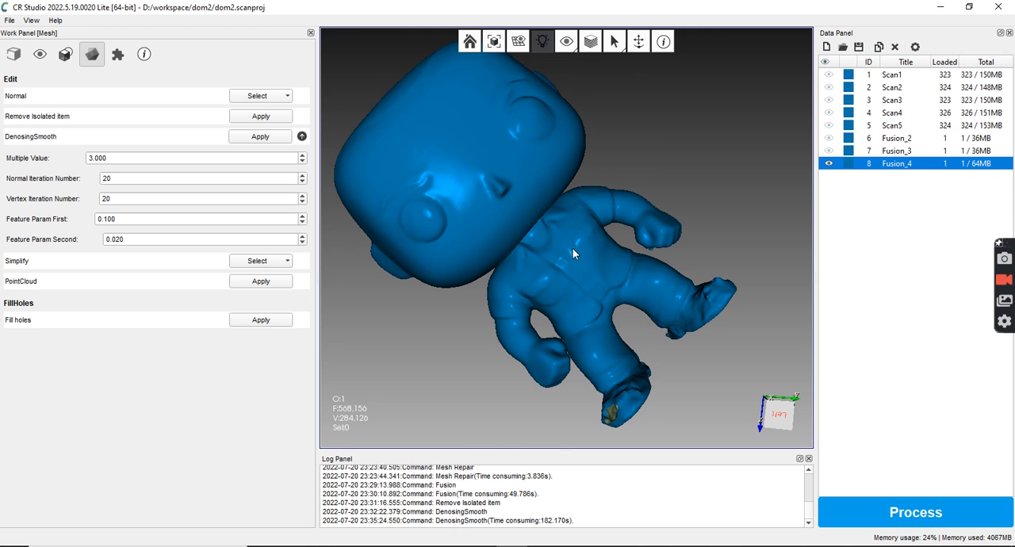
drag(582, 249, 622, 201)
drag(532, 123, 741, 254)
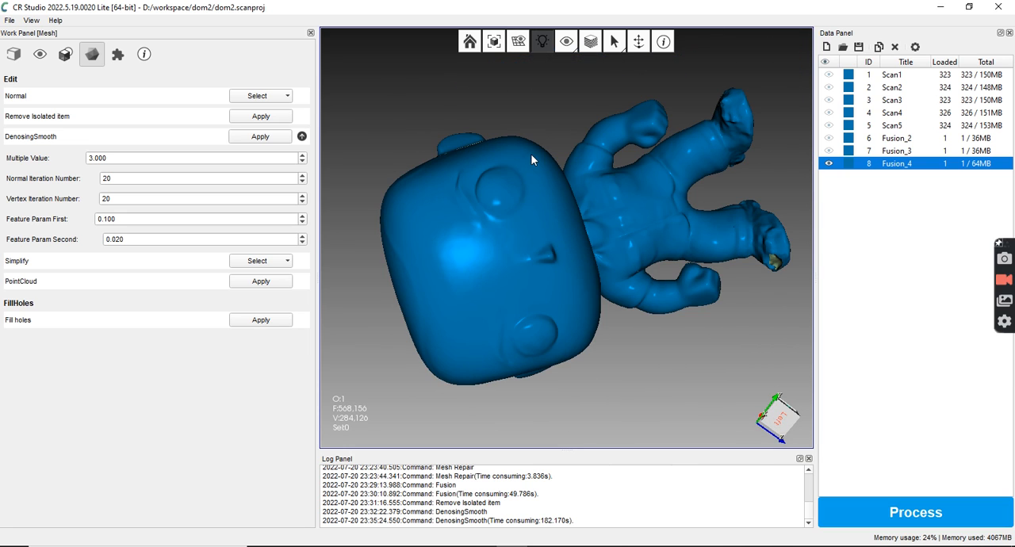
drag(526, 128, 737, 197)
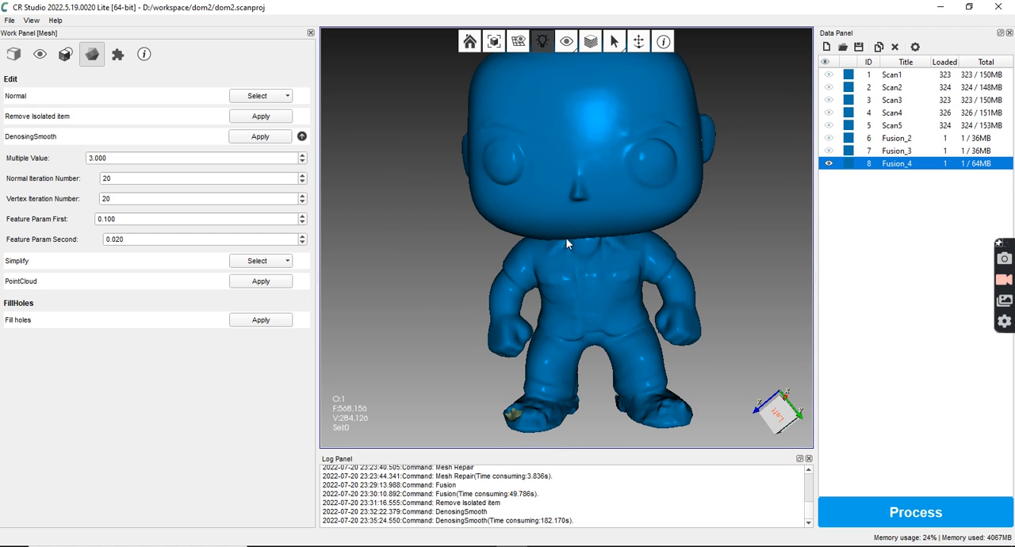
Start the Fill holes command on Fusion_4 with fill mode All and examine the marked hole in the shoe
click(257, 322)
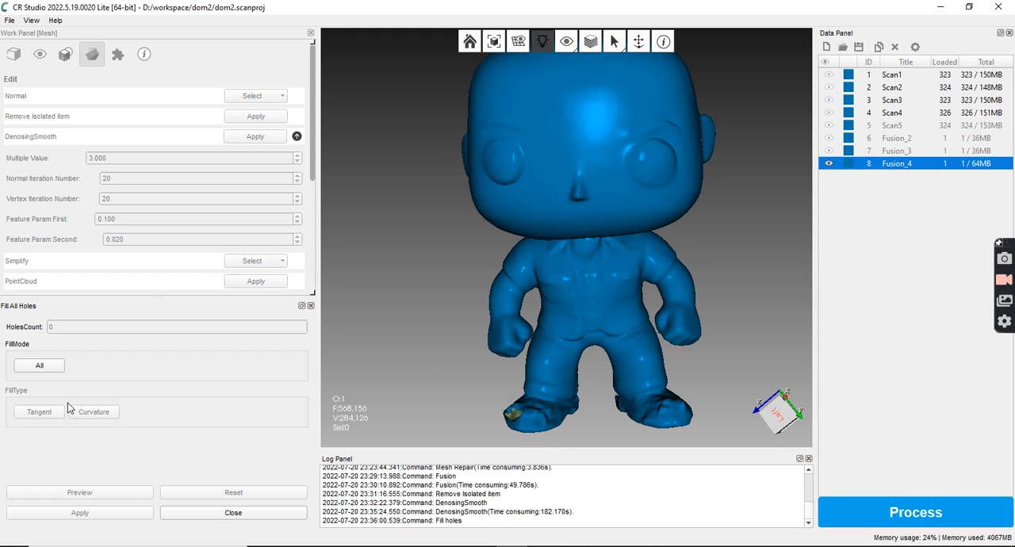
click(41, 366)
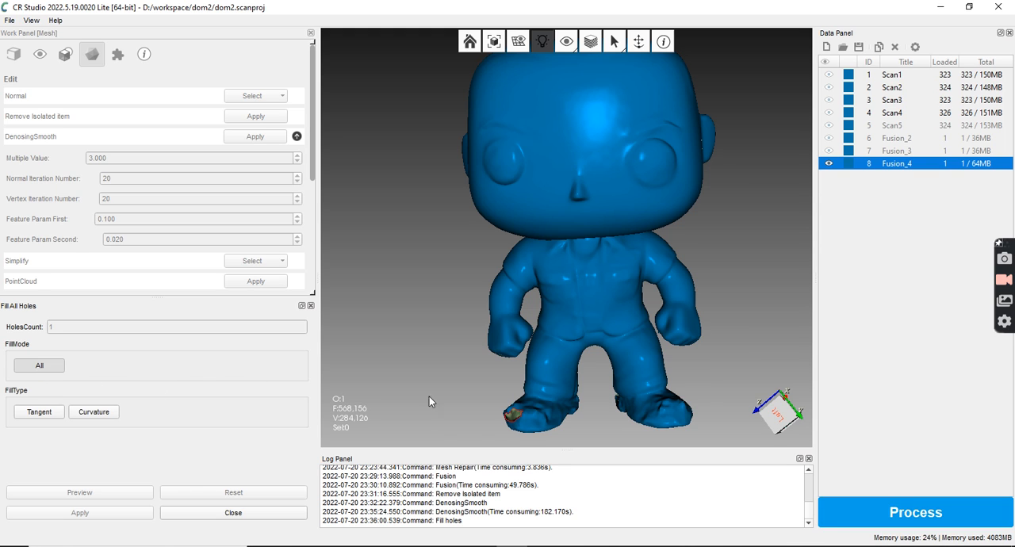
scroll(525, 438, up, 2)
middle_drag(542, 426, 524, 301)
scroll(412, 374, up, 1)
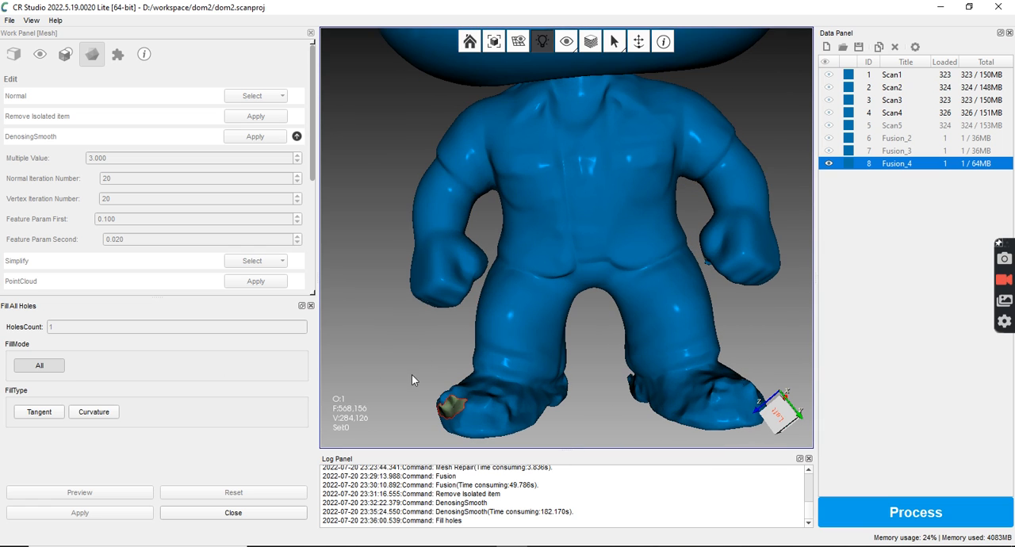
middle_drag(548, 424, 550, 382)
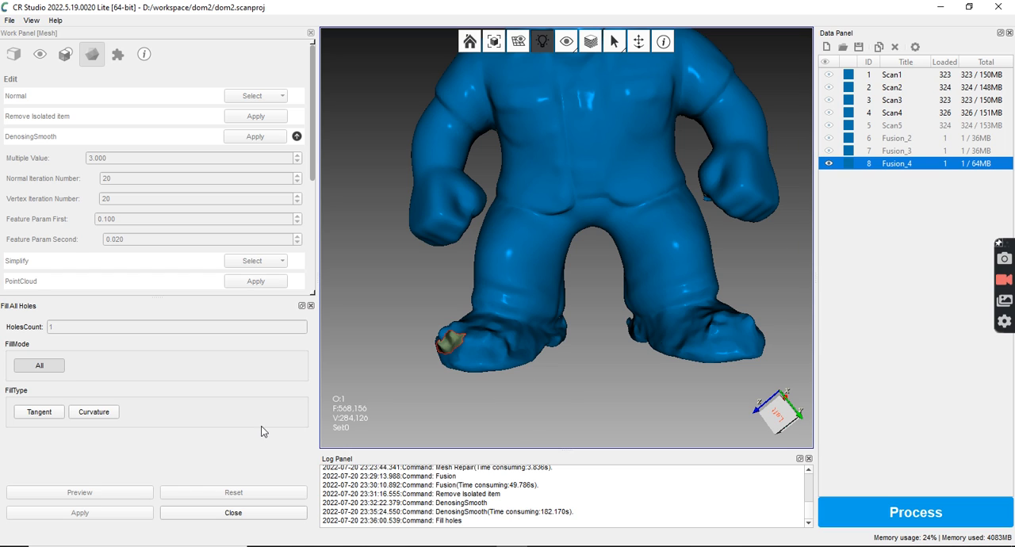
Preview the shoe hole filled with the Curvature type and reset the fill
click(95, 414)
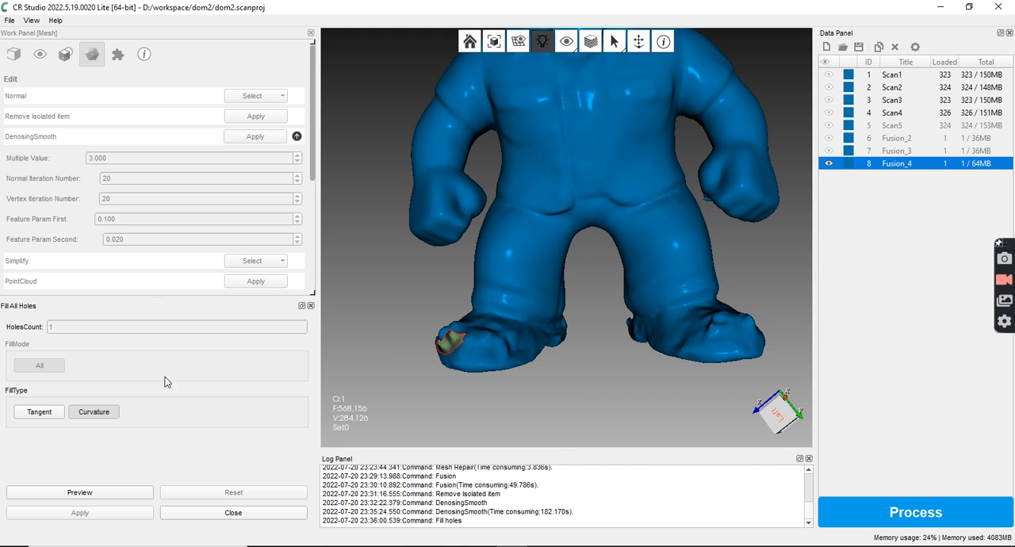
click(78, 492)
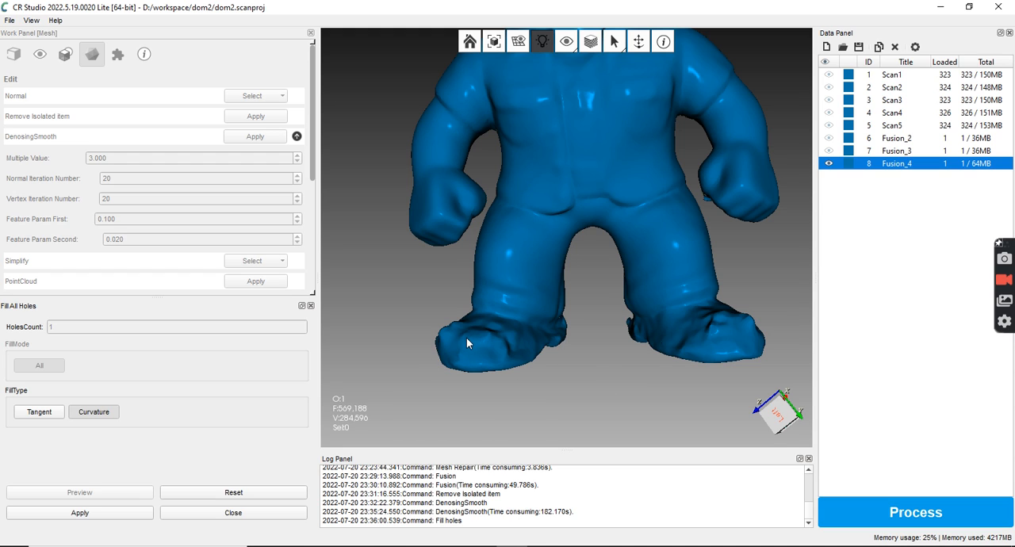
click(204, 492)
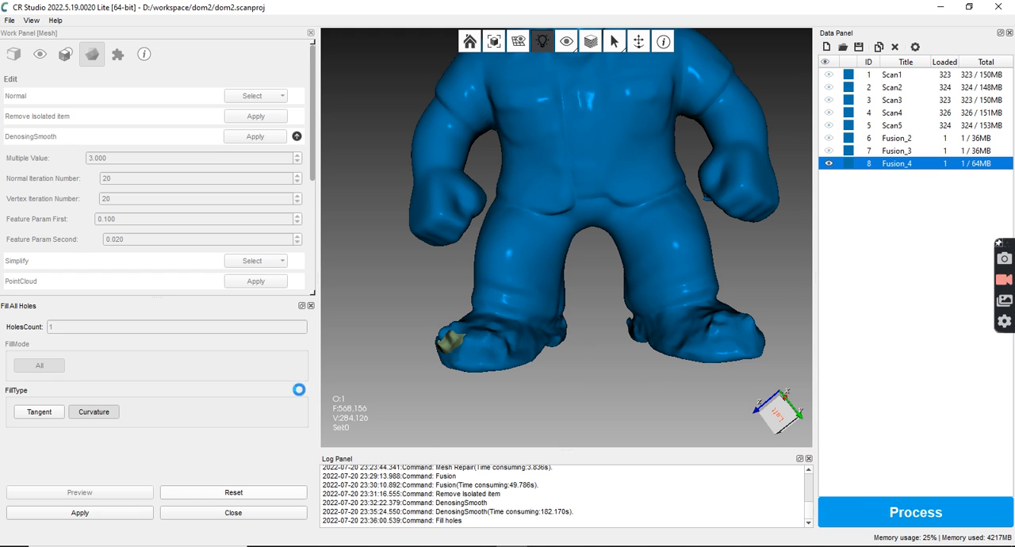
Preview the shoe hole filled with the Tangent type and inspect the filled shoe
click(56, 418)
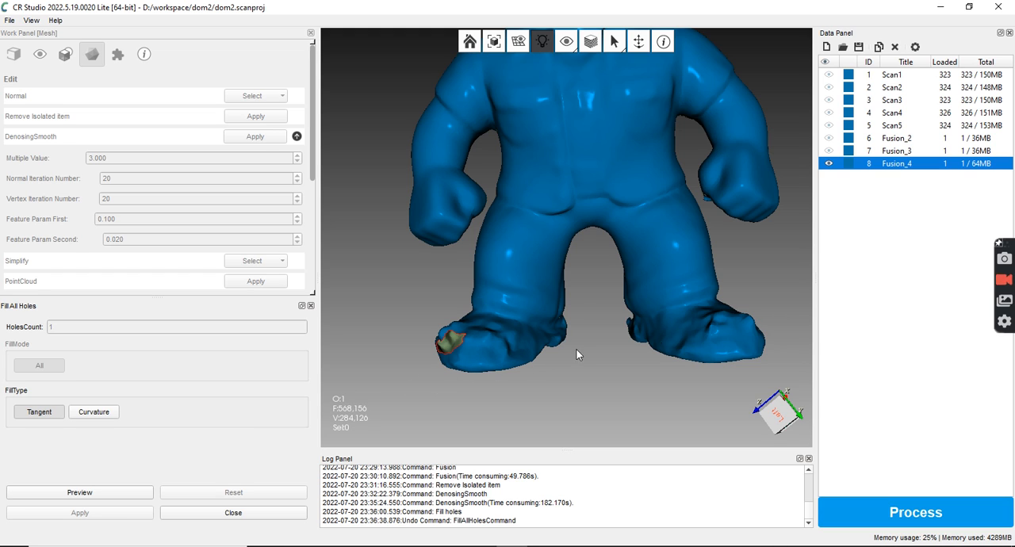
click(49, 413)
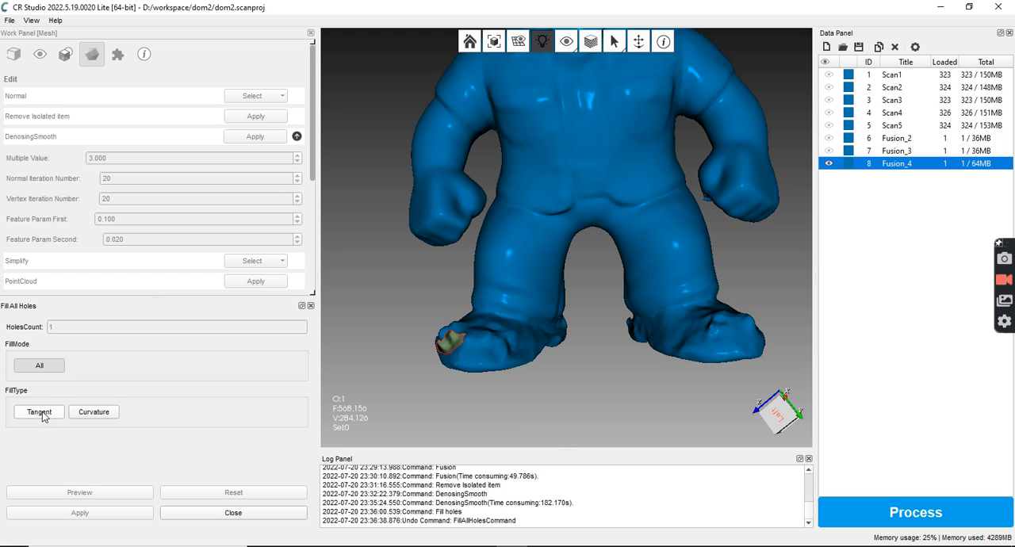
click(92, 495)
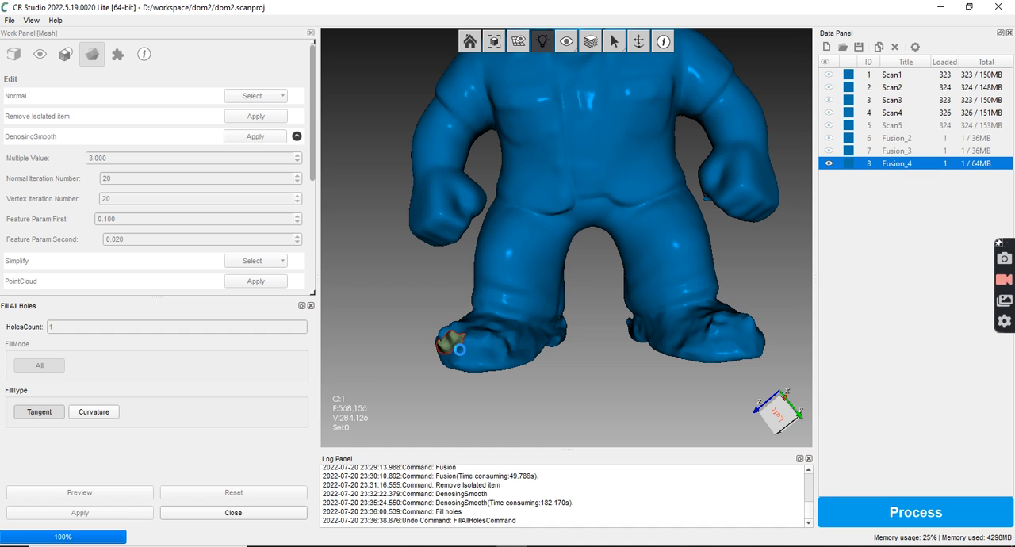
drag(474, 376, 566, 374)
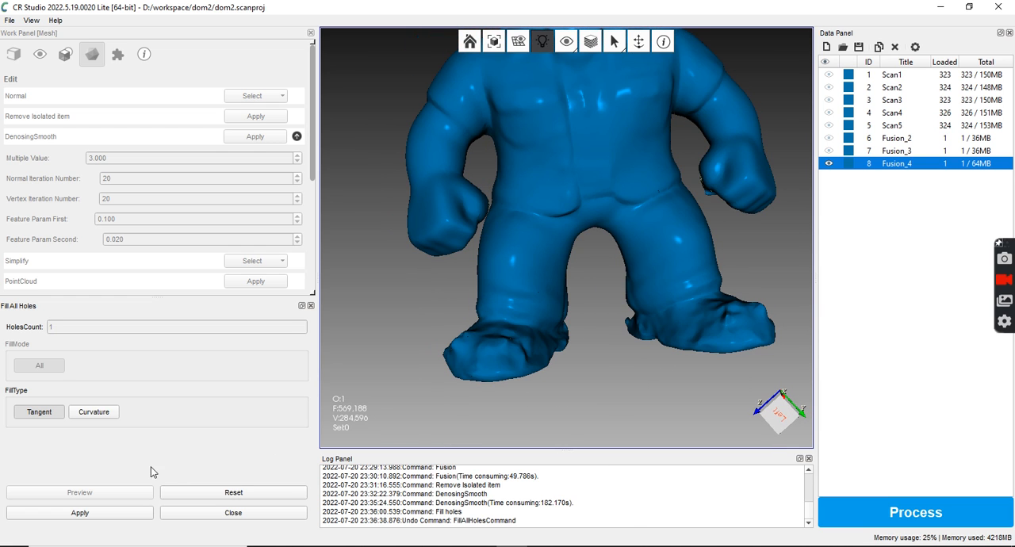
Reset the Tangent fill, preview the shoe hole filled with the Curvature type and inspect the filled figure
click(91, 414)
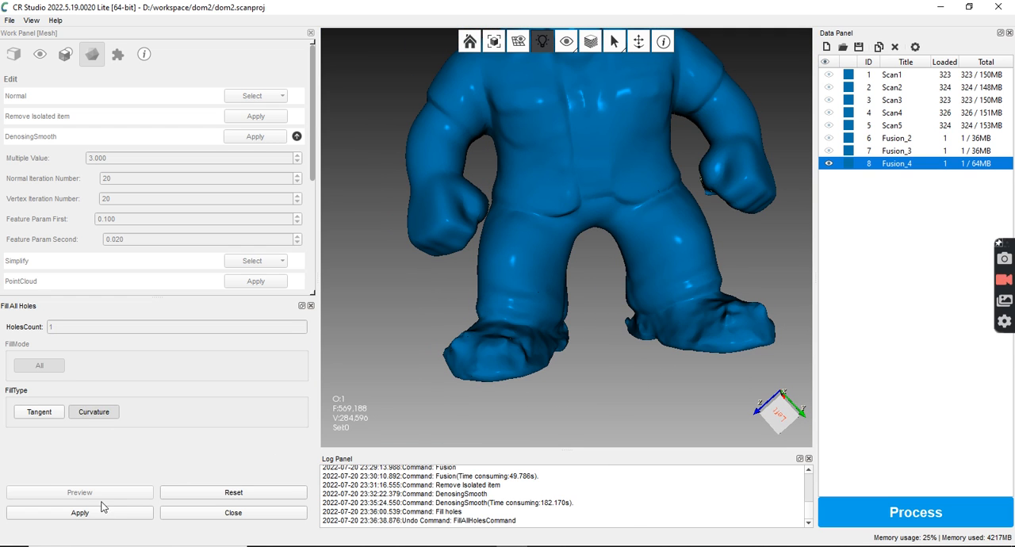
click(224, 493)
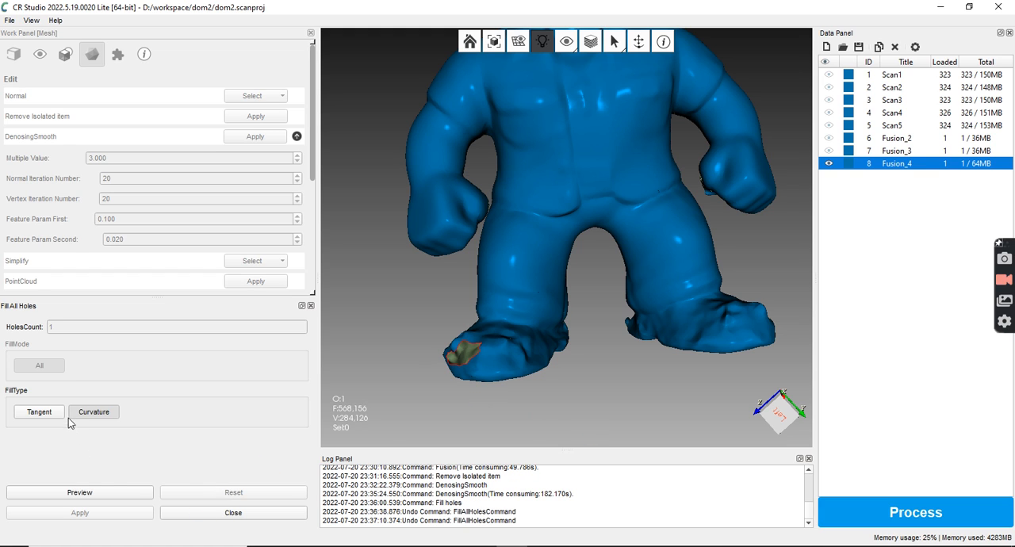
click(94, 415)
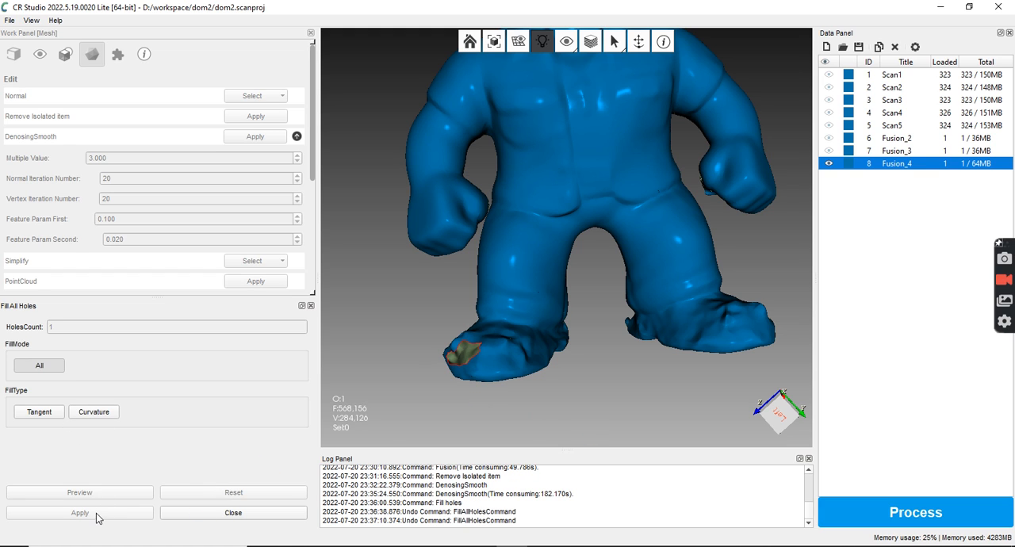
click(99, 416)
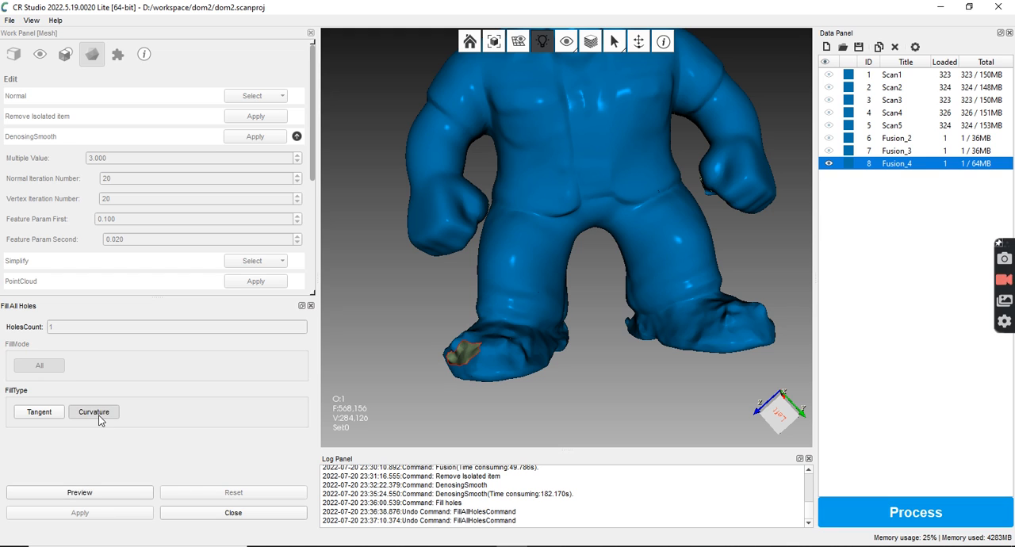
click(79, 493)
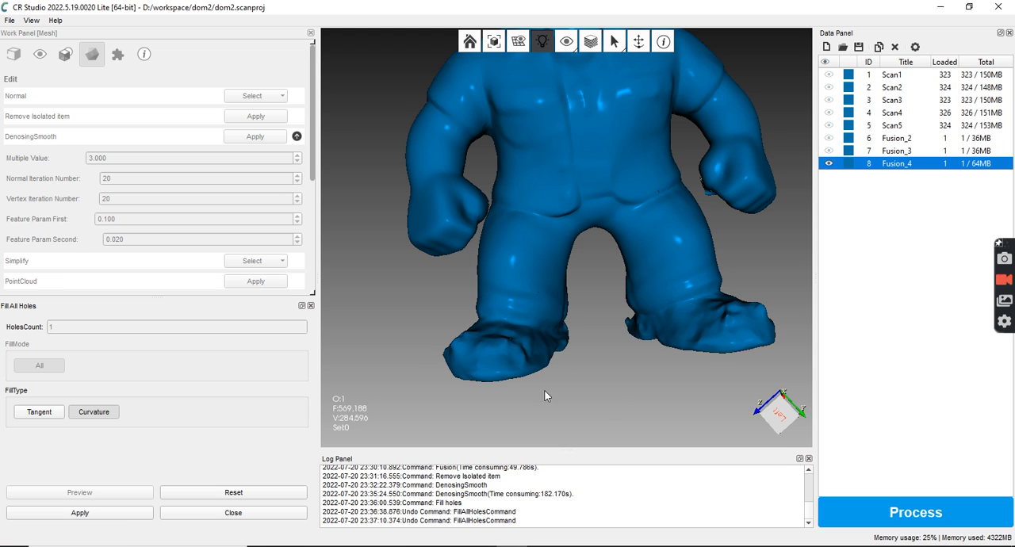
drag(706, 210, 695, 323)
drag(654, 233, 584, 235)
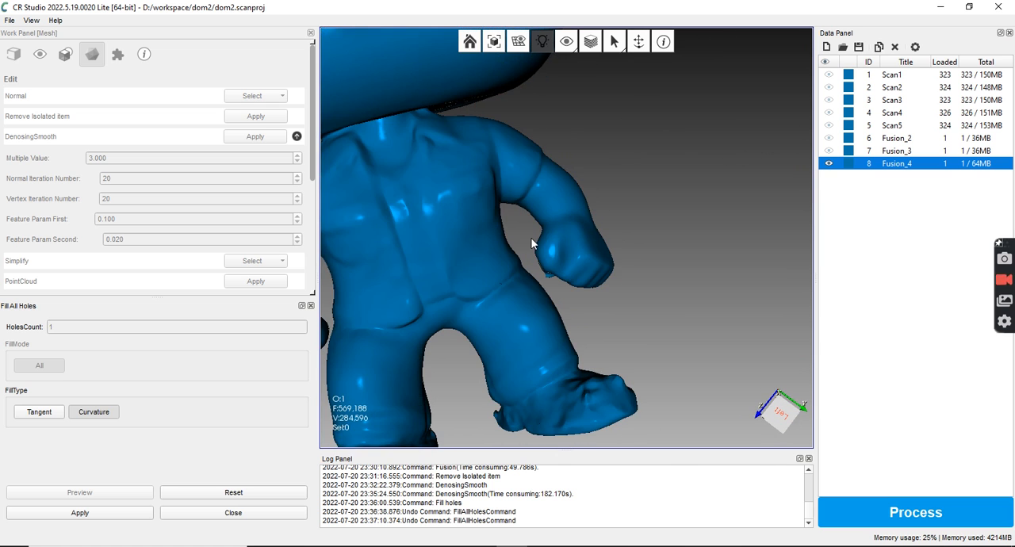
scroll(533, 244, down, 5)
drag(543, 182, 602, 248)
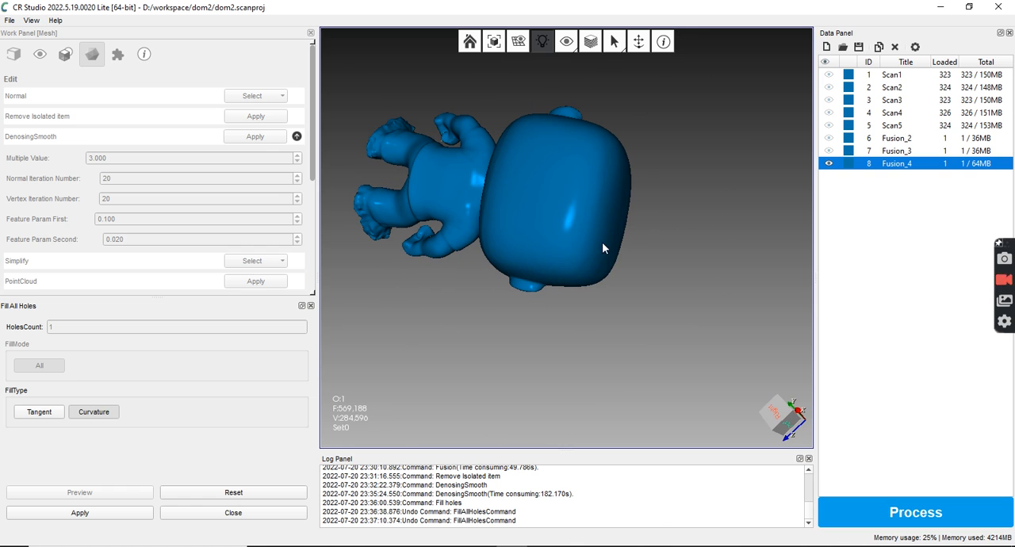
Hide Fusion_4, show Fusion_3 briefly for comparison and leave only Fusion_2 displayed
click(830, 165)
click(829, 163)
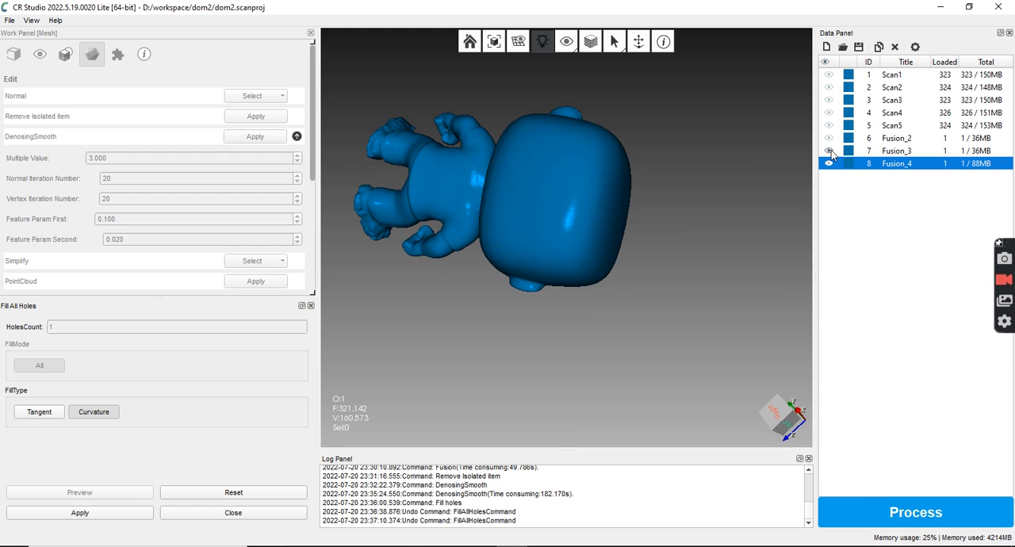
click(830, 150)
click(829, 141)
Examine the Fusion_2 mesh up close and from several angles, including the head, shoe soles and face
scroll(537, 248, up, 3)
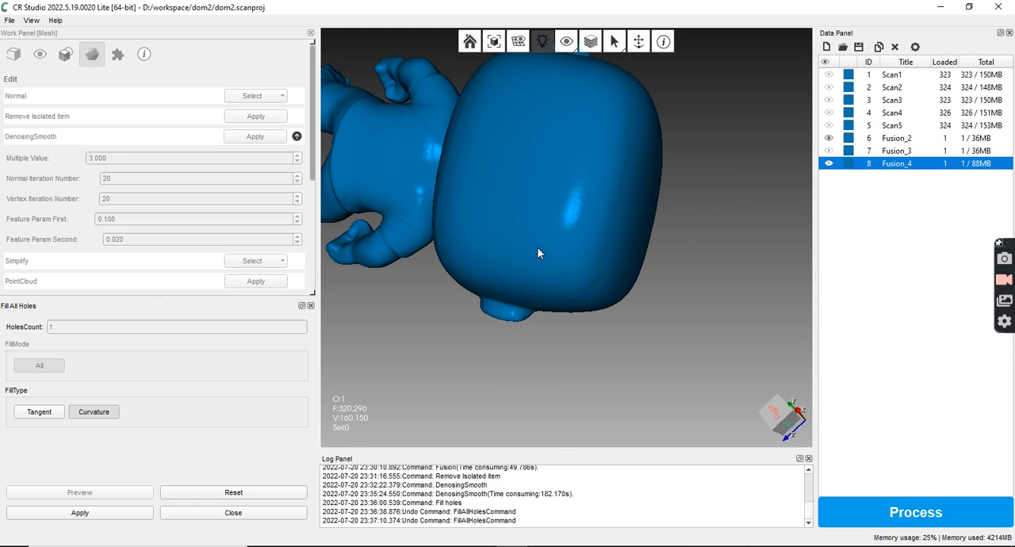
scroll(537, 246, up, 4)
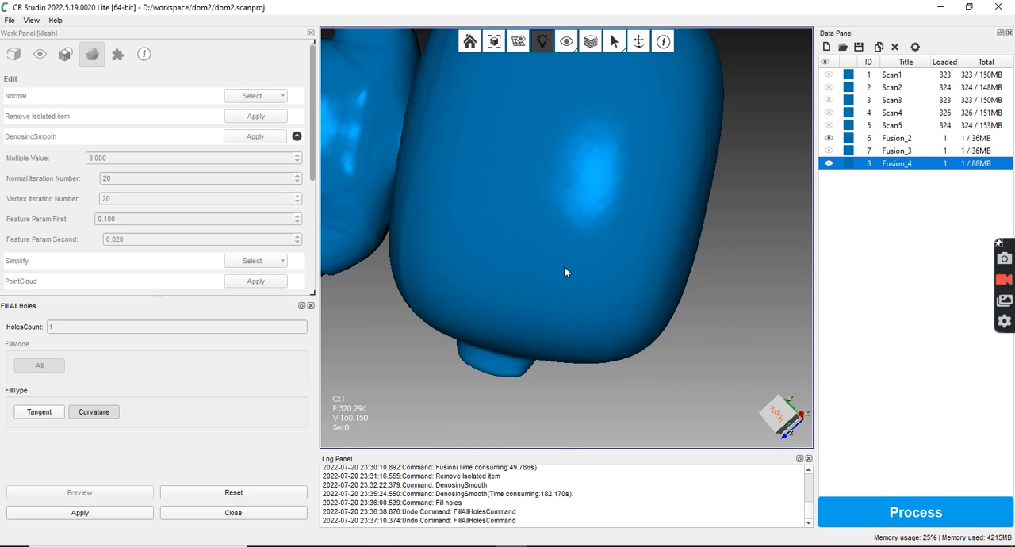
scroll(528, 246, down, 2)
scroll(551, 244, down, 5)
drag(550, 243, 334, 112)
drag(490, 199, 441, 88)
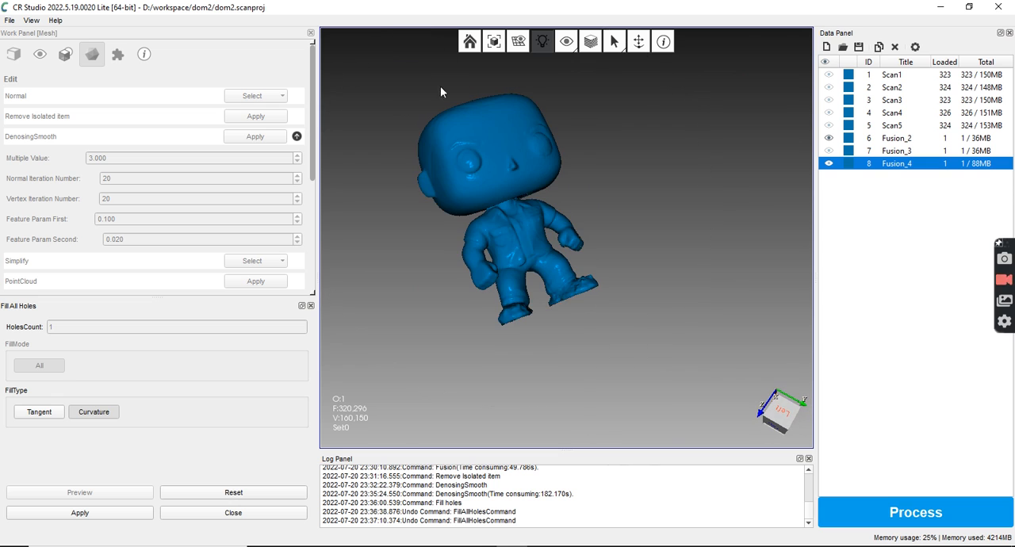
scroll(514, 260, up, 4)
drag(515, 205, 509, 280)
drag(535, 232, 613, 241)
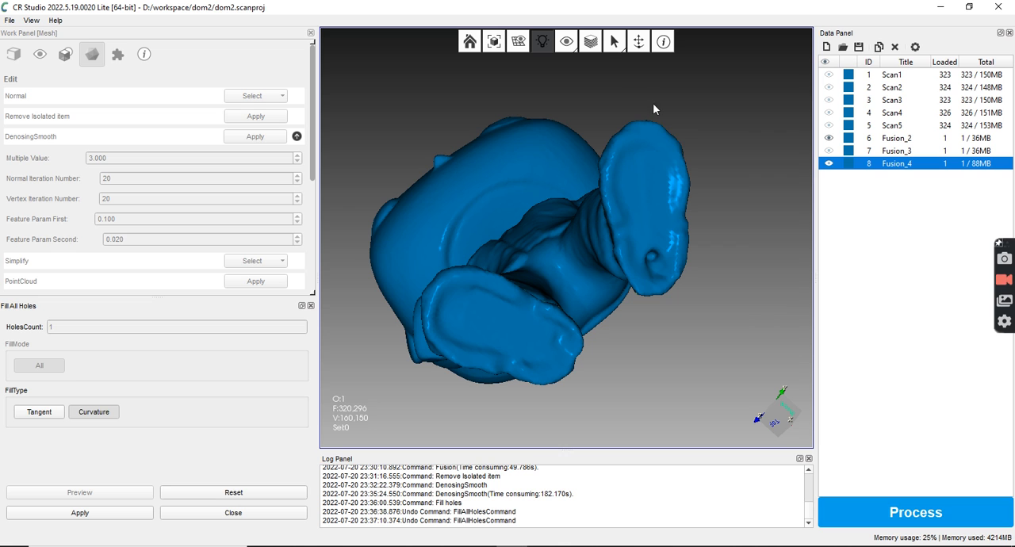
drag(581, 87, 684, 298)
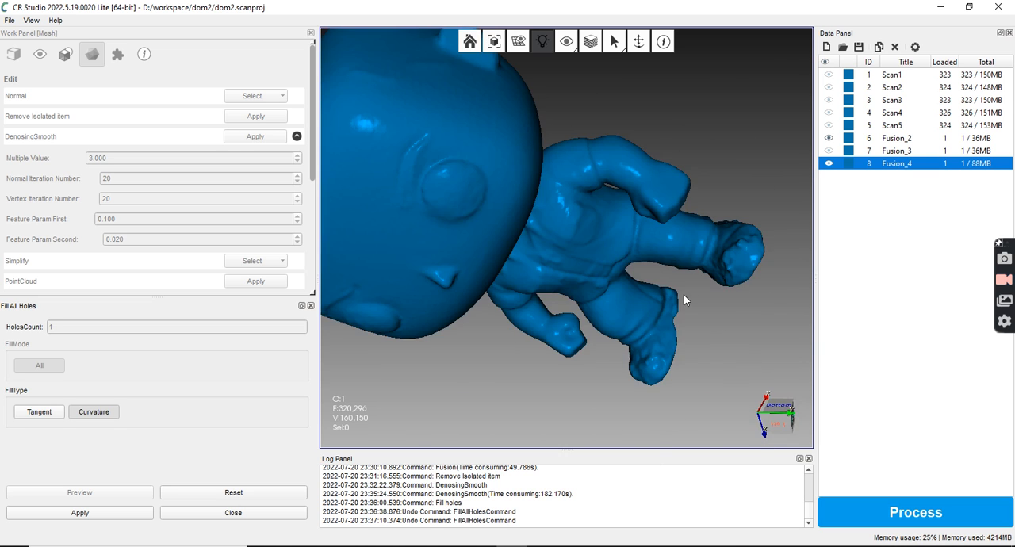
drag(460, 190, 639, 157)
drag(578, 155, 549, 143)
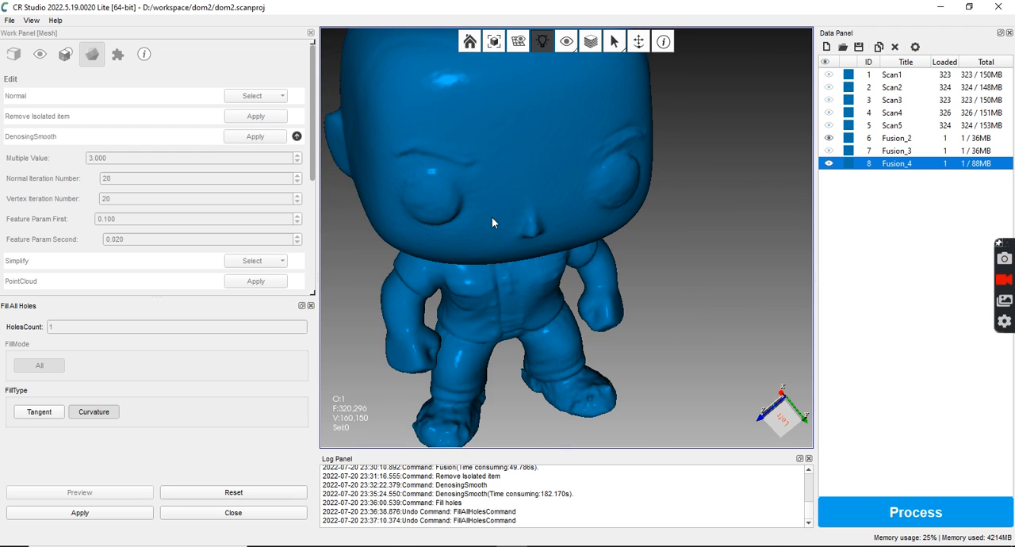
scroll(532, 252, down, 3)
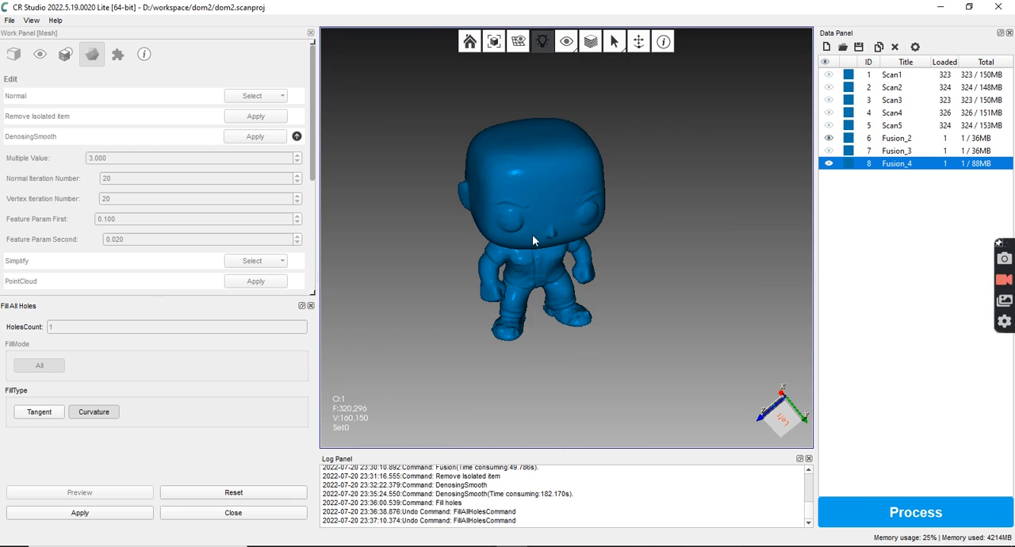
drag(541, 220, 543, 193)
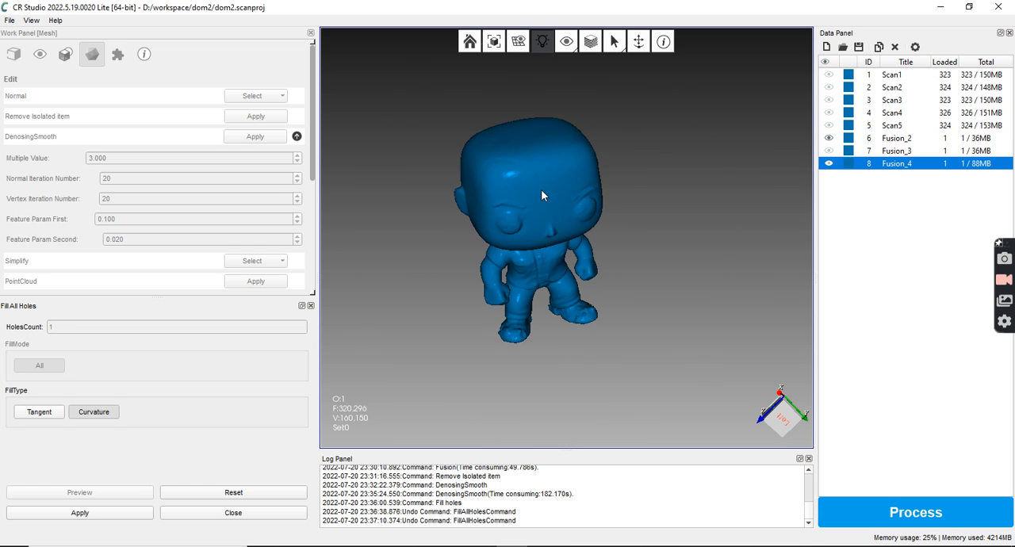
scroll(546, 214, up, 3)
scroll(560, 245, up, 3)
drag(542, 148, 567, 164)
scroll(574, 190, down, 4)
Display Fusion_4 in place of Fusion_2 and compare its face and body surface up close
click(829, 163)
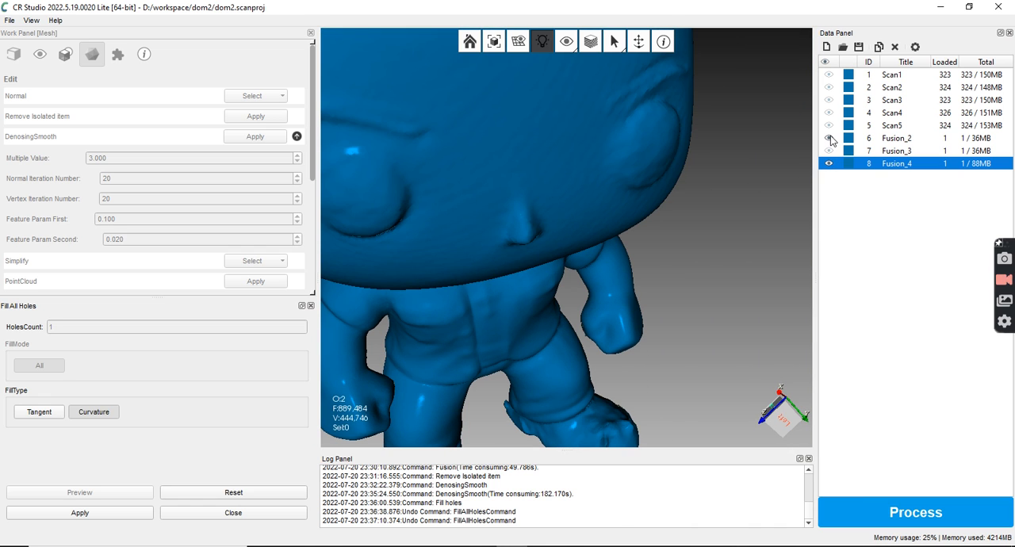
click(828, 138)
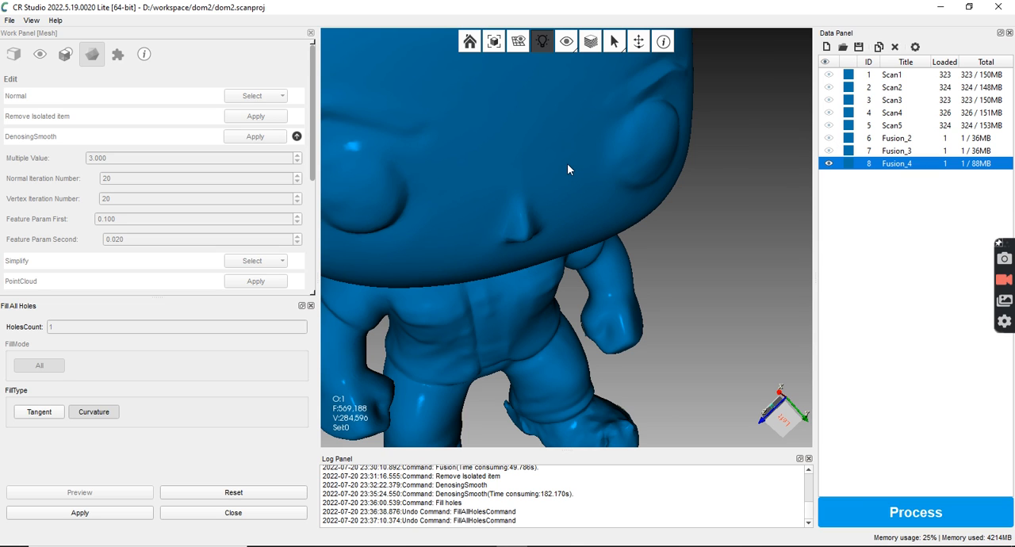
scroll(567, 164, down, 5)
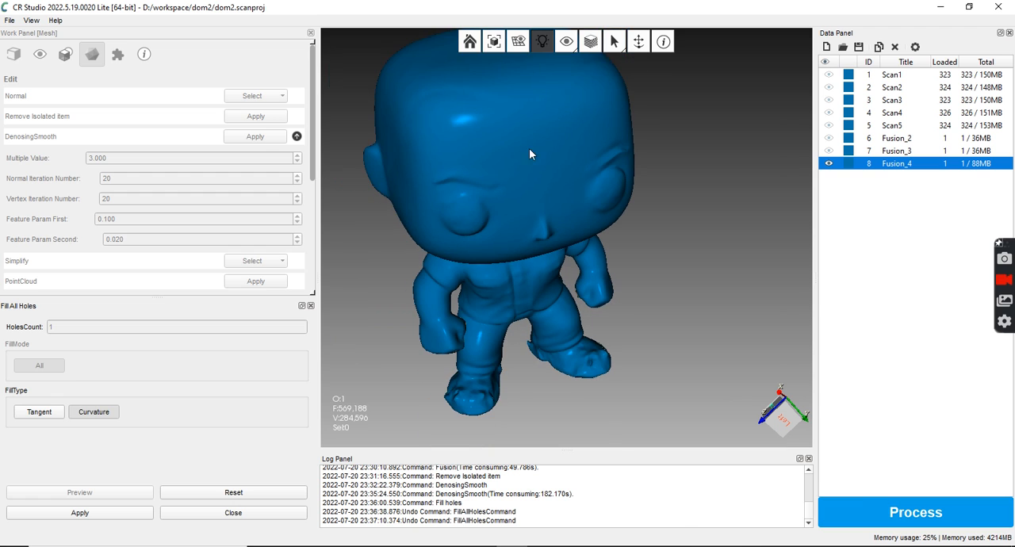
scroll(451, 147, up, 5)
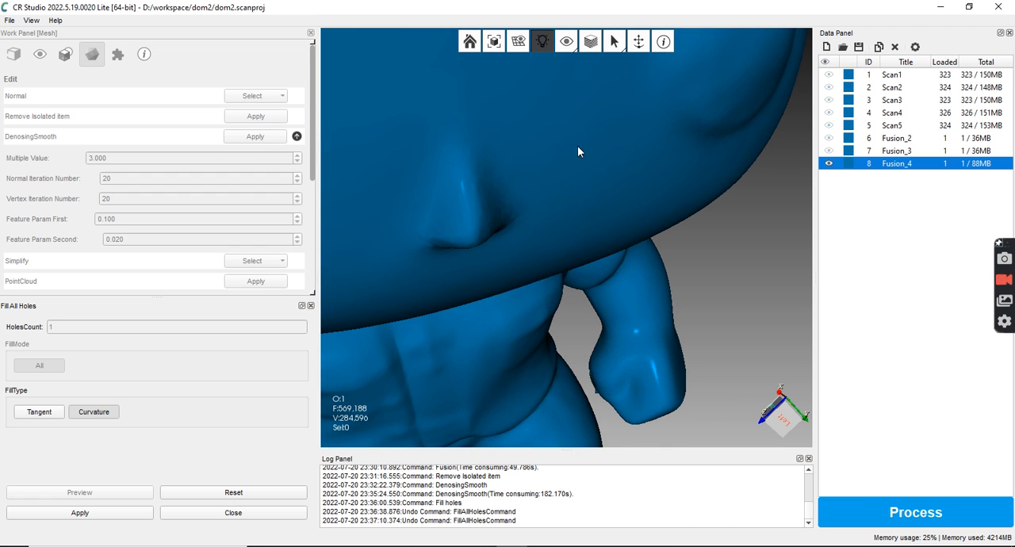
scroll(572, 148, down, 5)
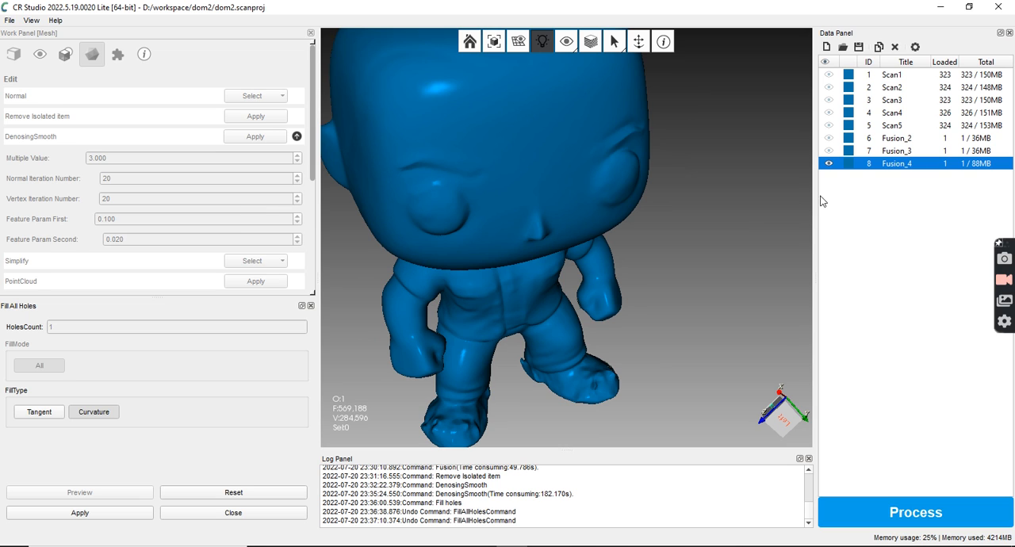
Display Fusion_2 in place of Fusion_4 and duplicate the Fusion_2 mesh
click(829, 163)
click(828, 138)
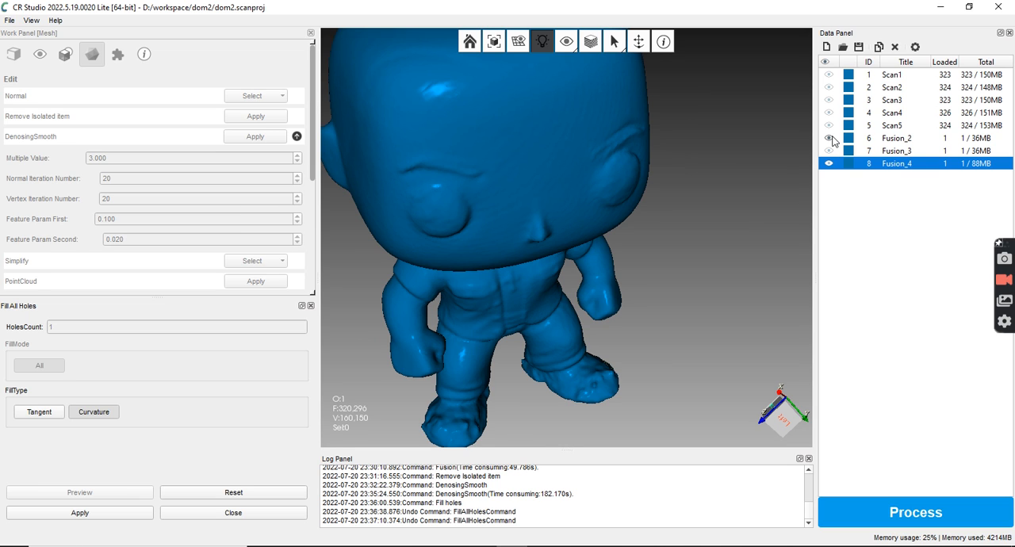
right_click(875, 140)
click(879, 47)
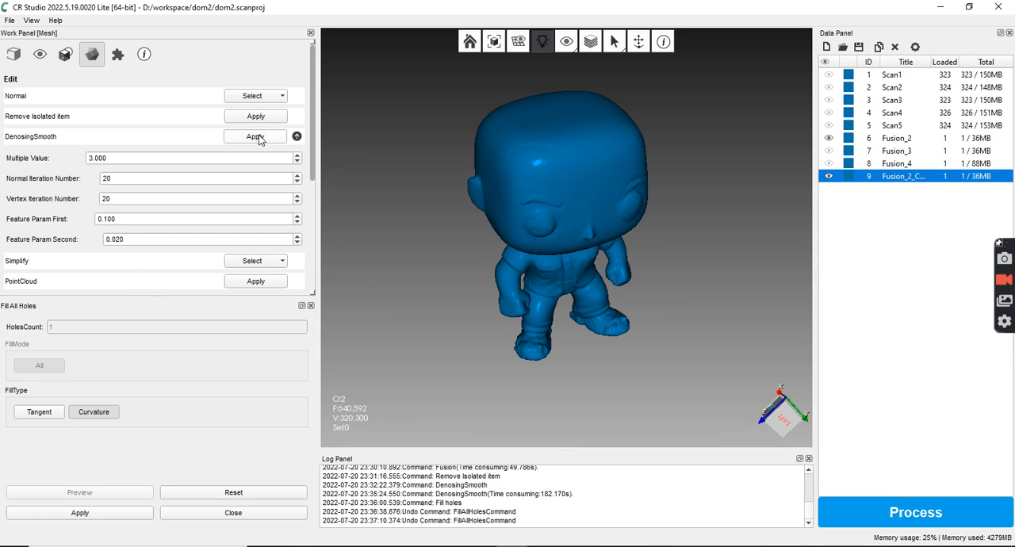
Look over the duplicated mesh and save the dom2 project
drag(314, 146, 315, 216)
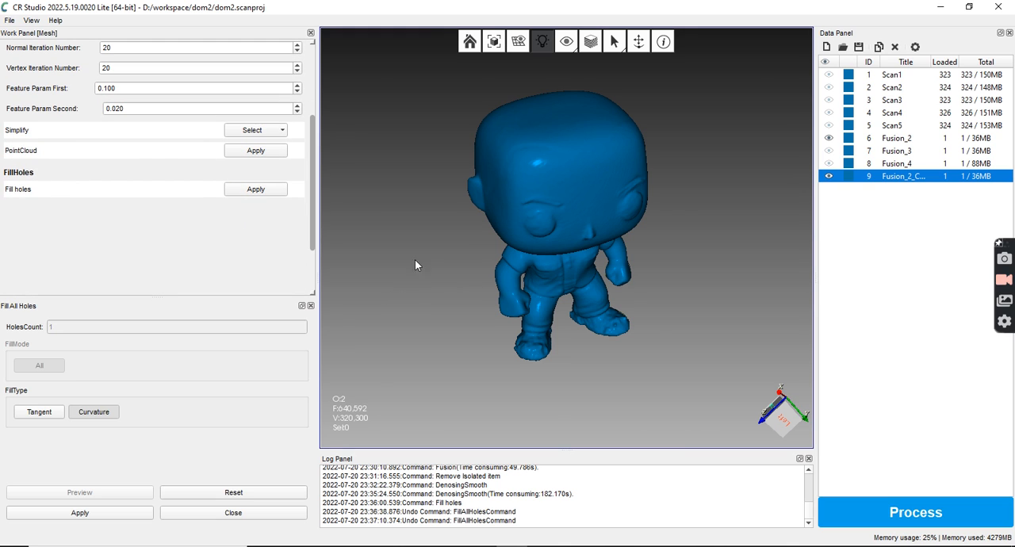
drag(559, 274, 559, 189)
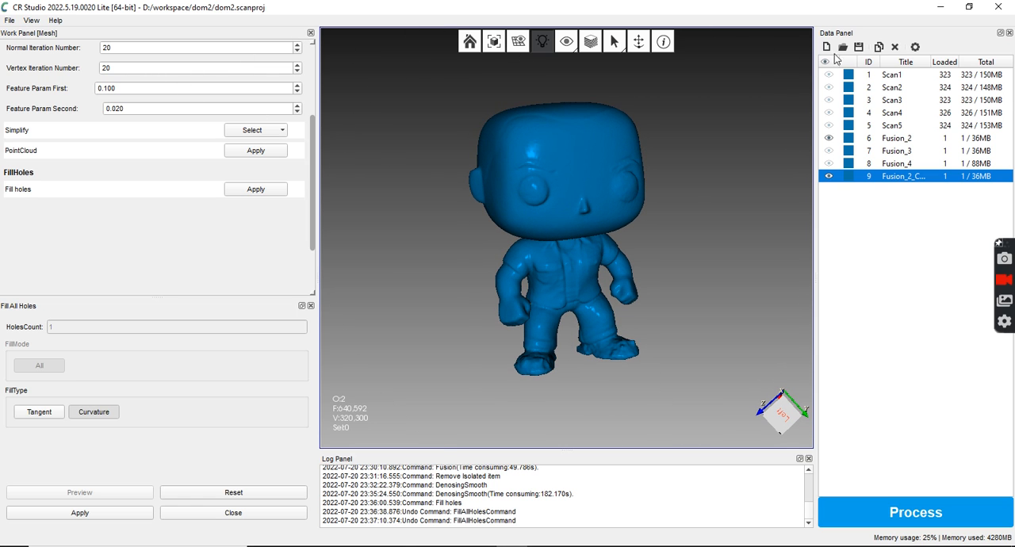
click(859, 48)
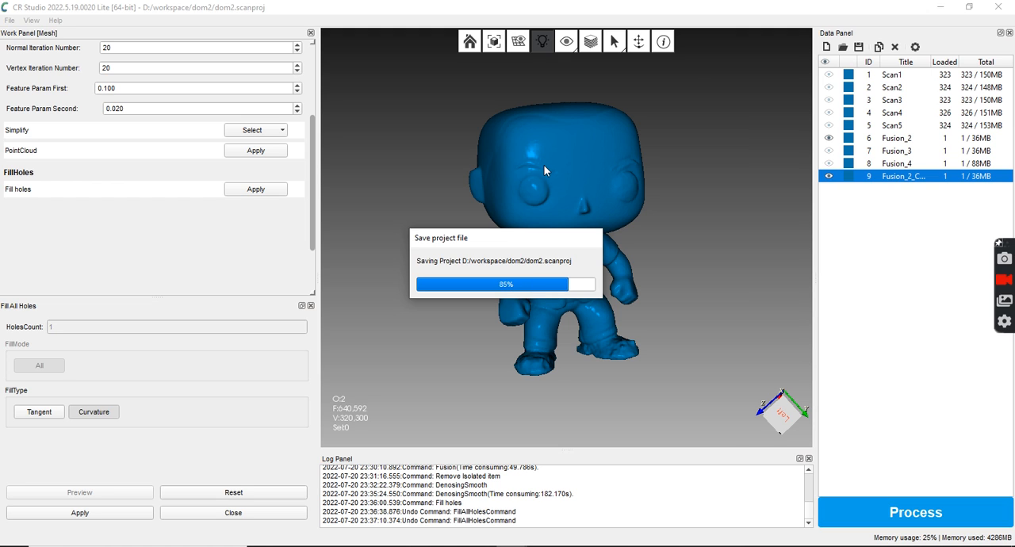
Open the project dom.scanproj from the dom folder in D:/workspace
click(11, 21)
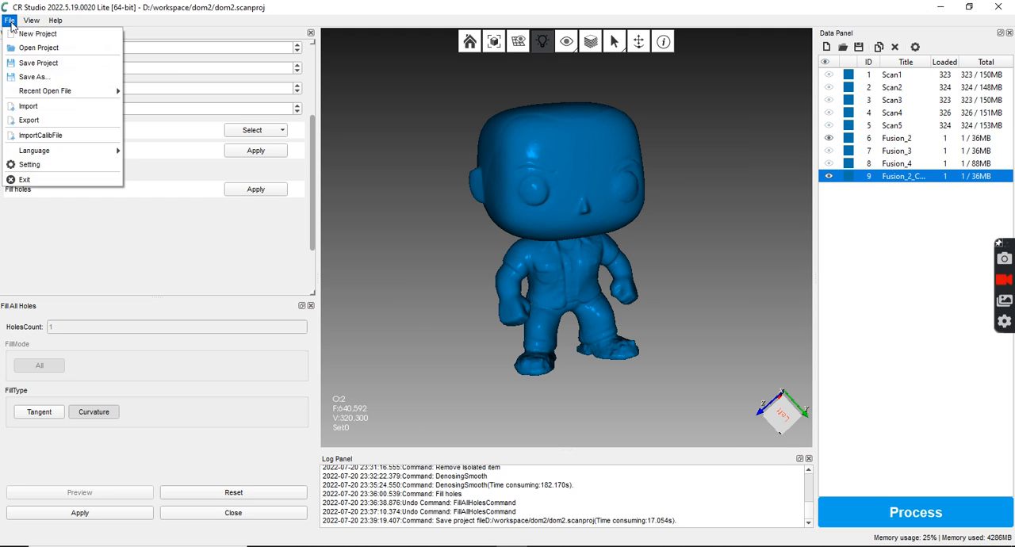
click(47, 47)
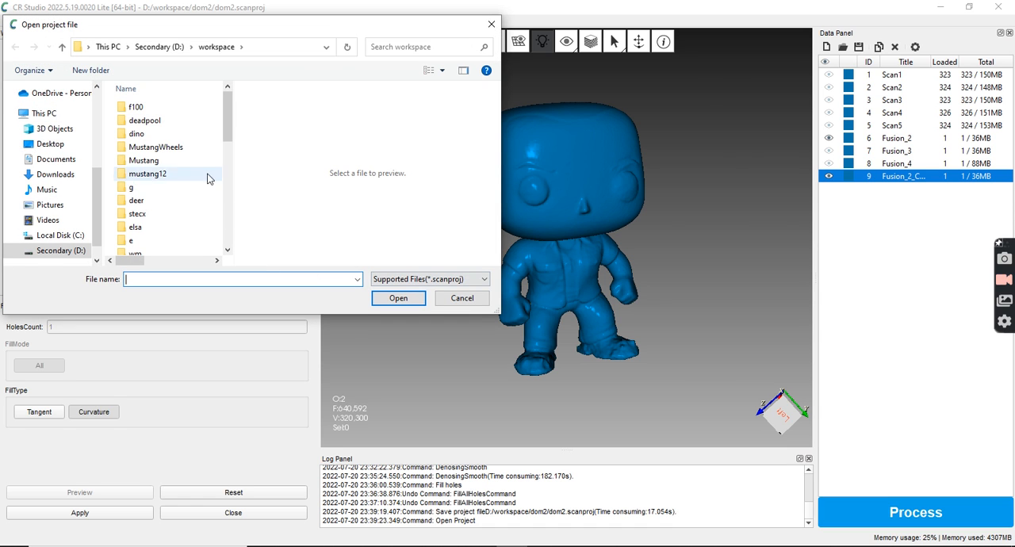
scroll(214, 191, down, 2)
scroll(204, 208, down, 3)
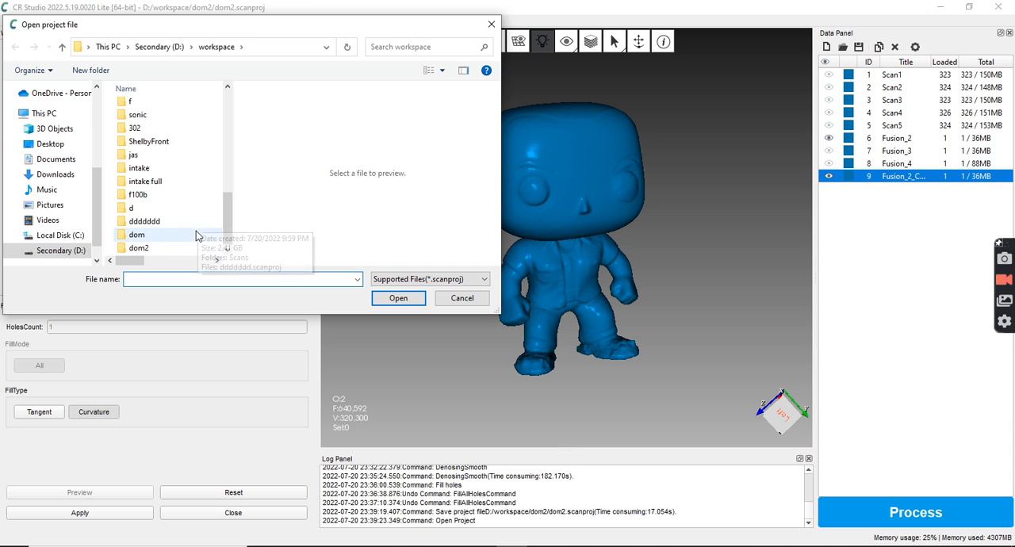
double_click(199, 230)
double_click(152, 120)
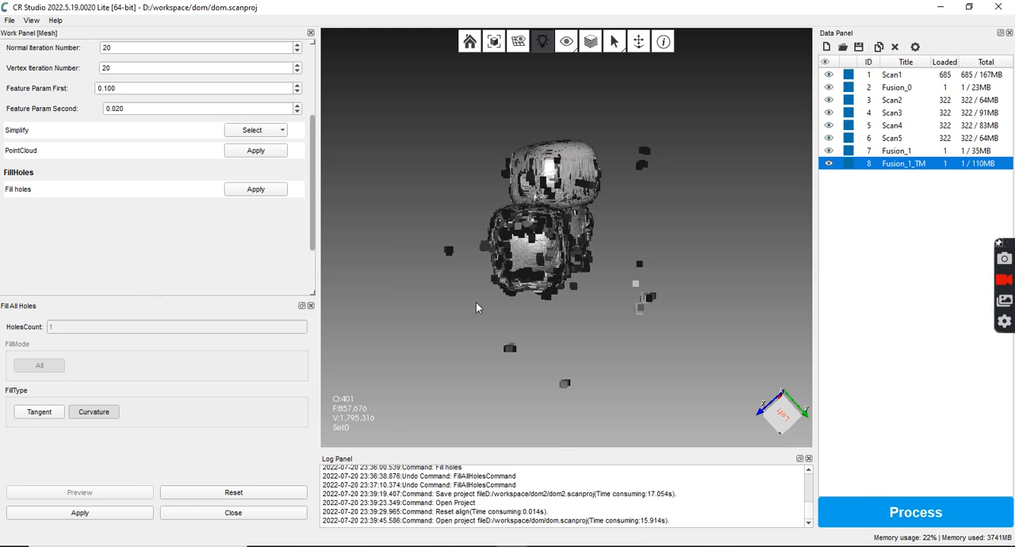
Close the Fill All Holes tool and hide every item except the textured mesh Fusion_1_TM
click(252, 514)
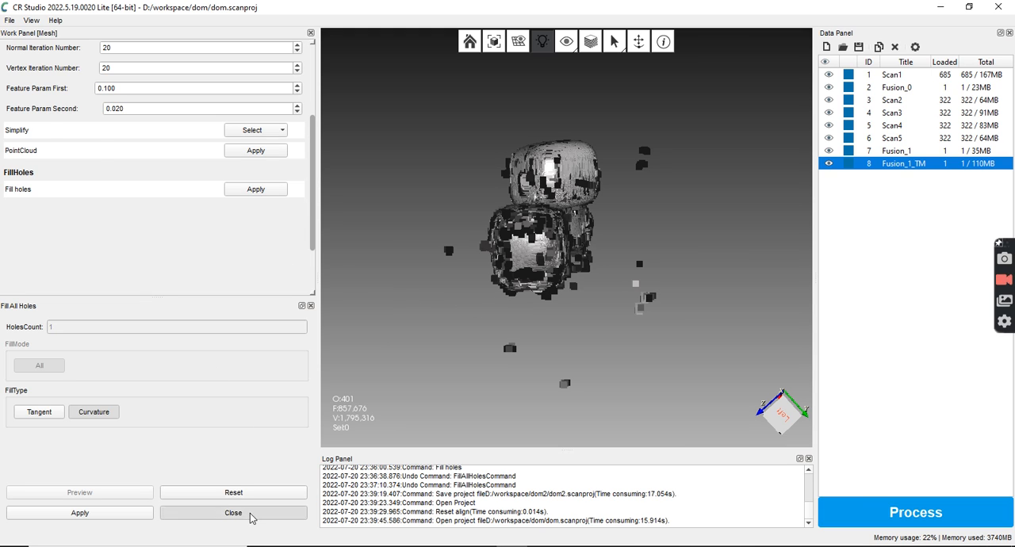
click(827, 63)
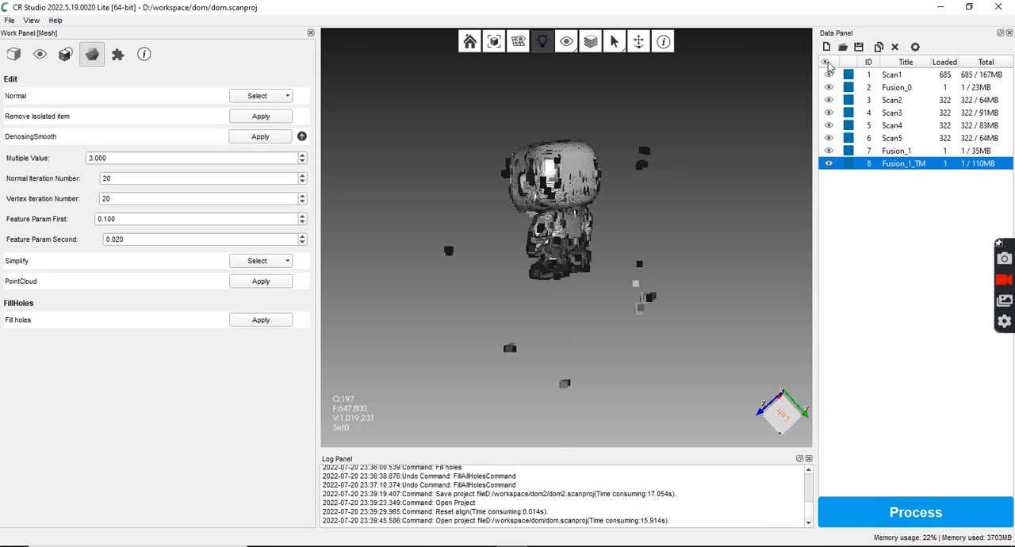
click(828, 163)
Examine the textured Fusion_1_TM figure from the front and from below
drag(559, 266, 659, 242)
scroll(579, 182, up, 6)
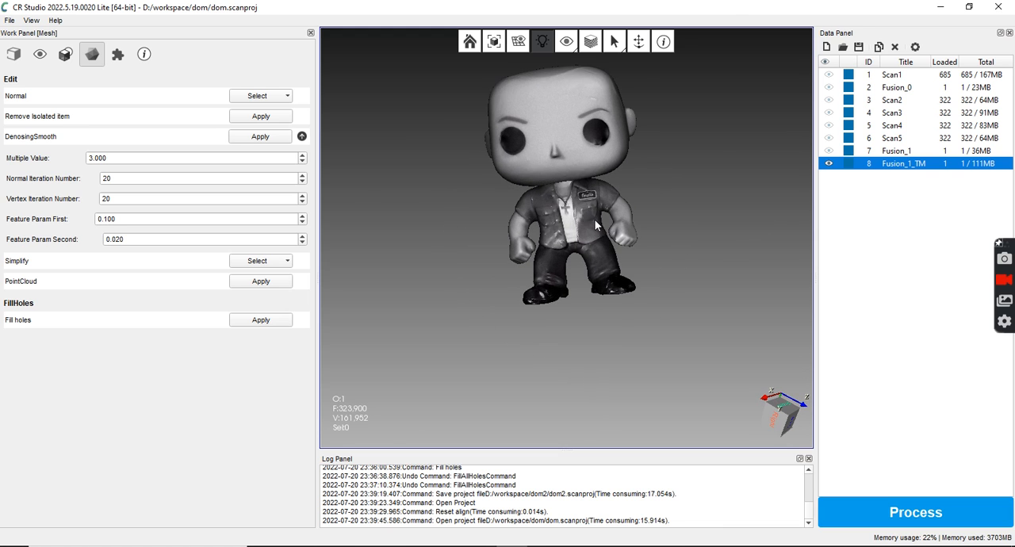
scroll(584, 279, down, 3)
drag(599, 284, 580, 265)
drag(580, 320, 659, 253)
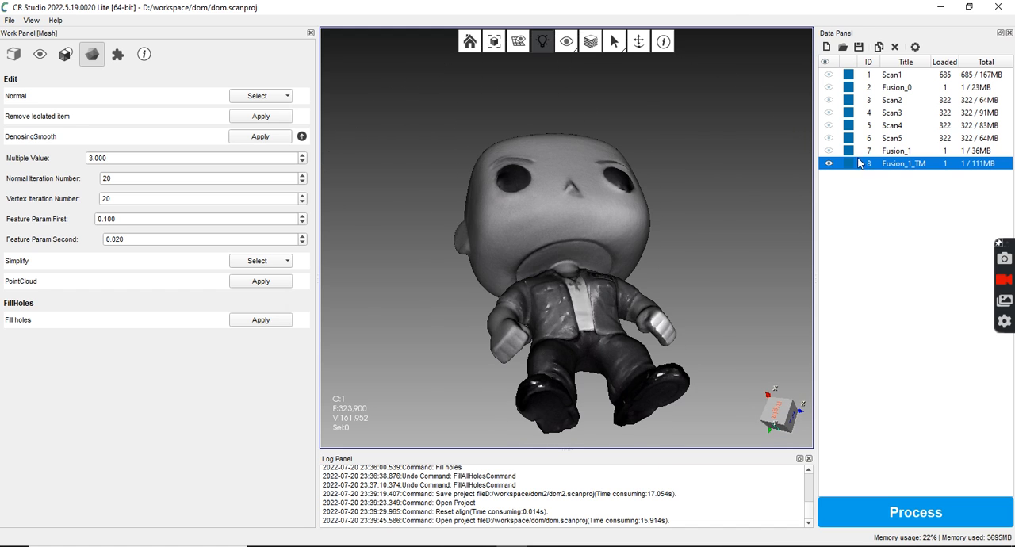
Show the untextured Fusion_1 mesh in place of Fusion_1_TM and examine it from above and from the front
click(828, 150)
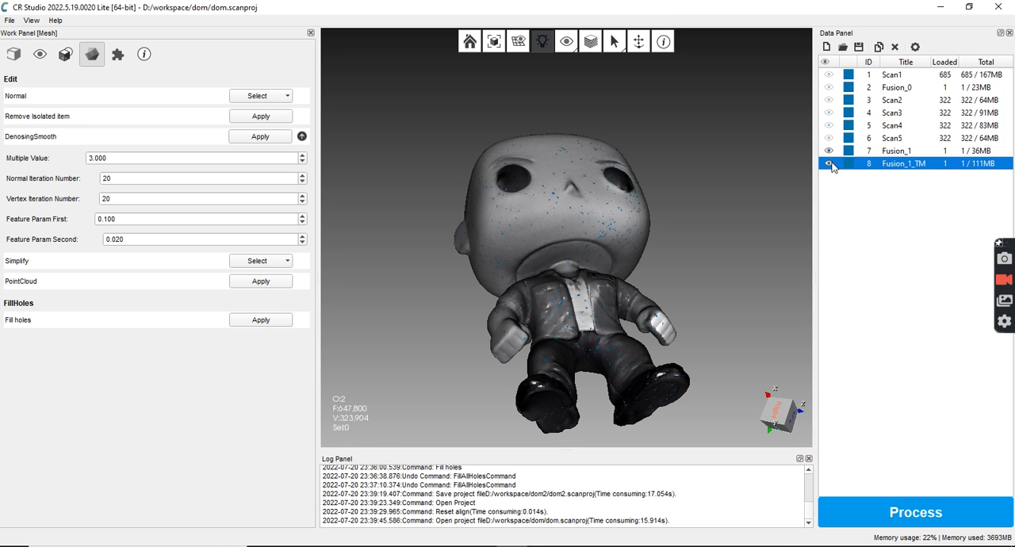
drag(599, 325, 574, 389)
middle_drag(574, 389, 541, 307)
drag(550, 281, 580, 342)
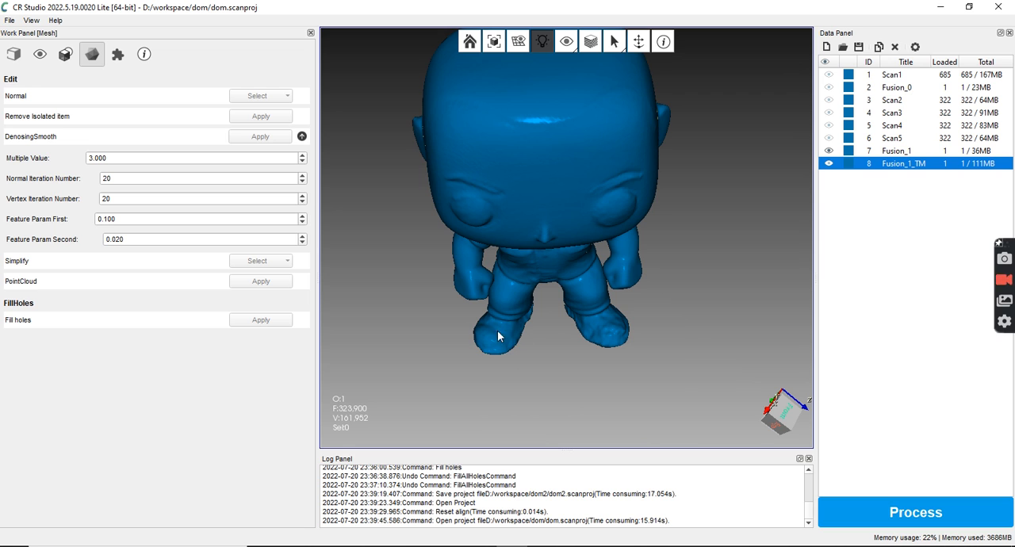
drag(517, 298, 604, 361)
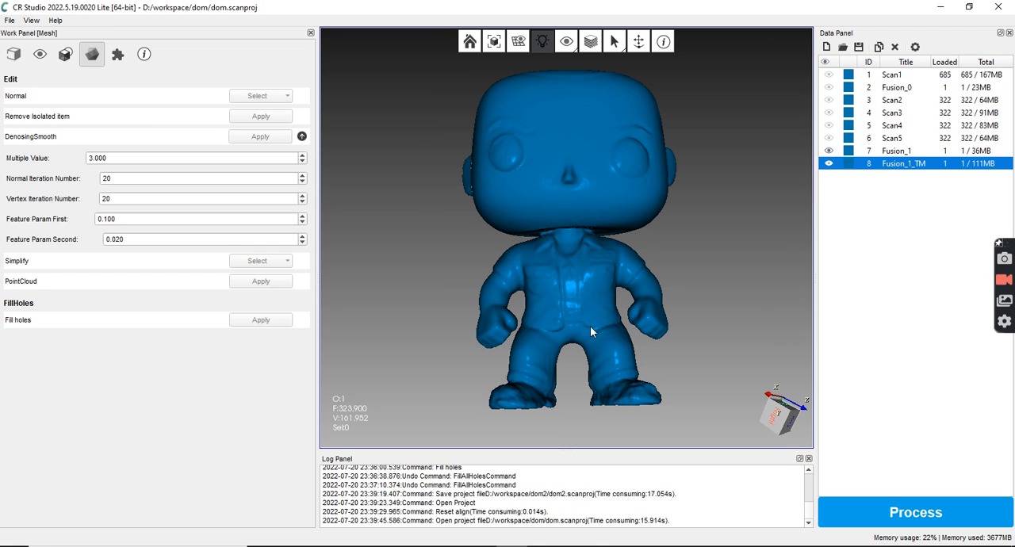
Show Fusion_1_TM instead of Fusion_1 and examine the texture on the face, jacket and cross necklace up close
click(828, 164)
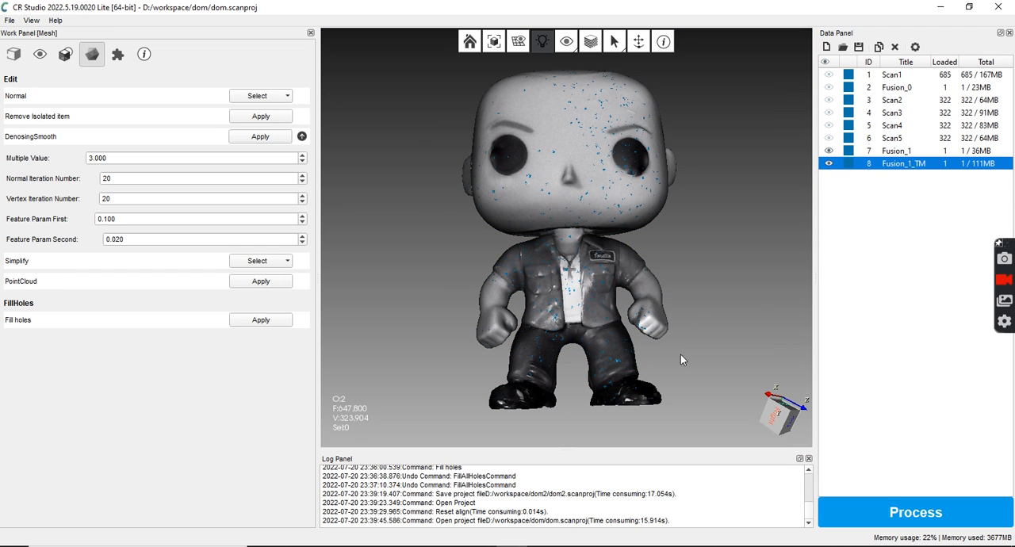
click(828, 151)
drag(680, 236, 682, 252)
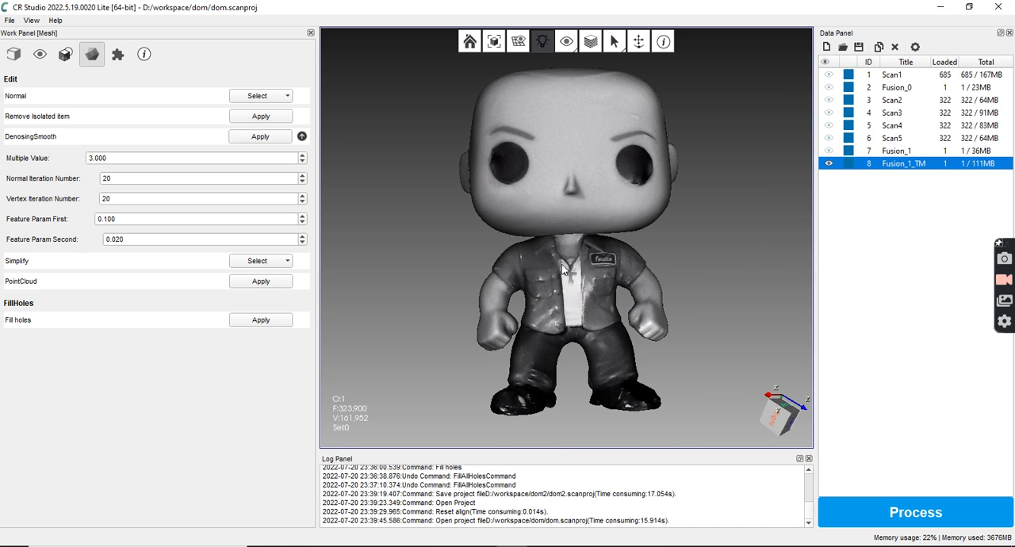
drag(562, 265, 686, 284)
drag(598, 295, 763, 278)
drag(528, 278, 678, 249)
drag(527, 265, 642, 242)
mouse_move(570, 264)
mouse_down()
mouse_move(653, 241)
mouse_move(612, 258)
mouse_up()
scroll(571, 293, up, 2)
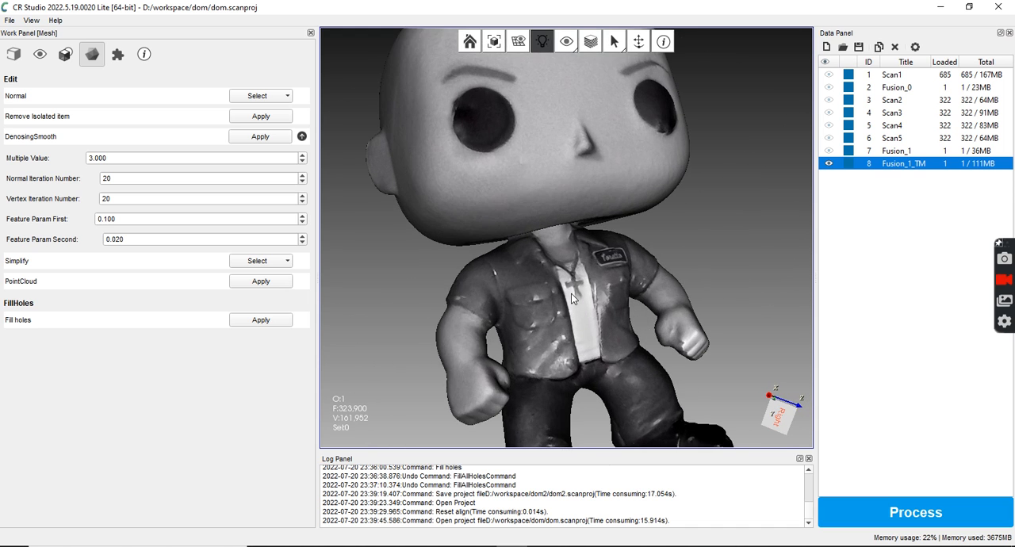
scroll(571, 294, up, 4)
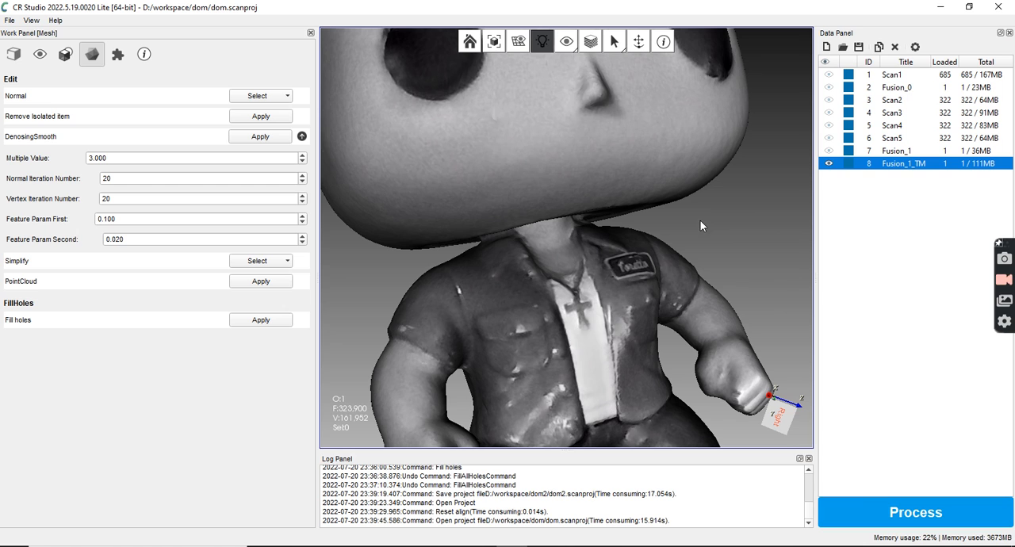
Swap the visibility of Fusion_1 and Fusion_1_TM back and forth to compare the torso with and without texture
click(828, 151)
click(828, 164)
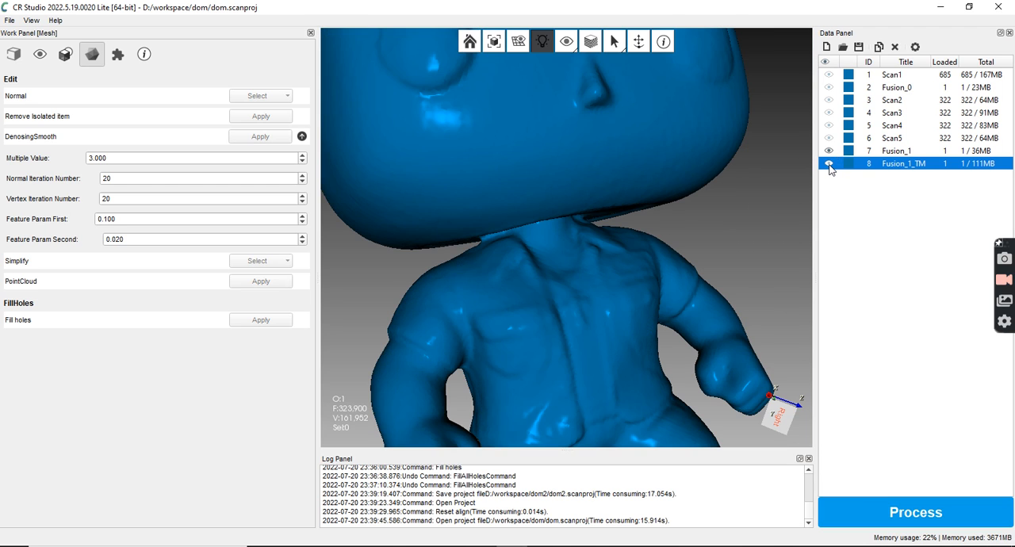
click(830, 164)
click(829, 150)
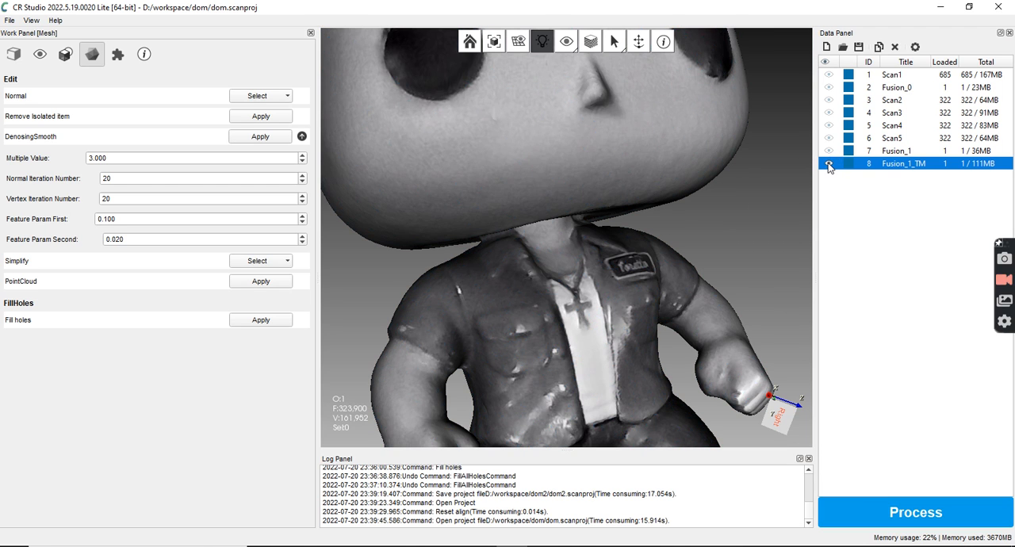
Cycle Fusion_1_TM through the display modes to inspect its points and its solid surface without texture
click(589, 45)
click(589, 44)
click(589, 45)
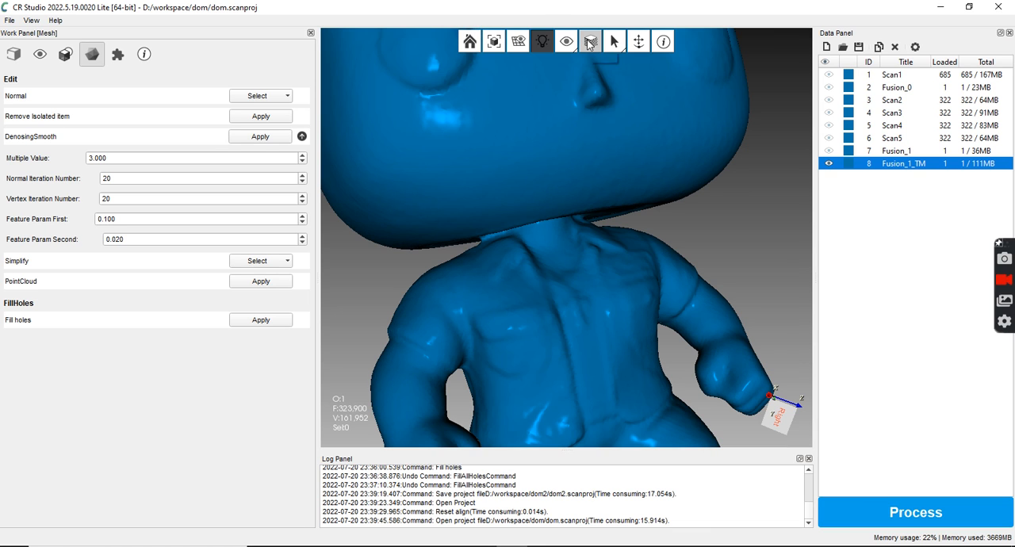
scroll(568, 425, up, 6)
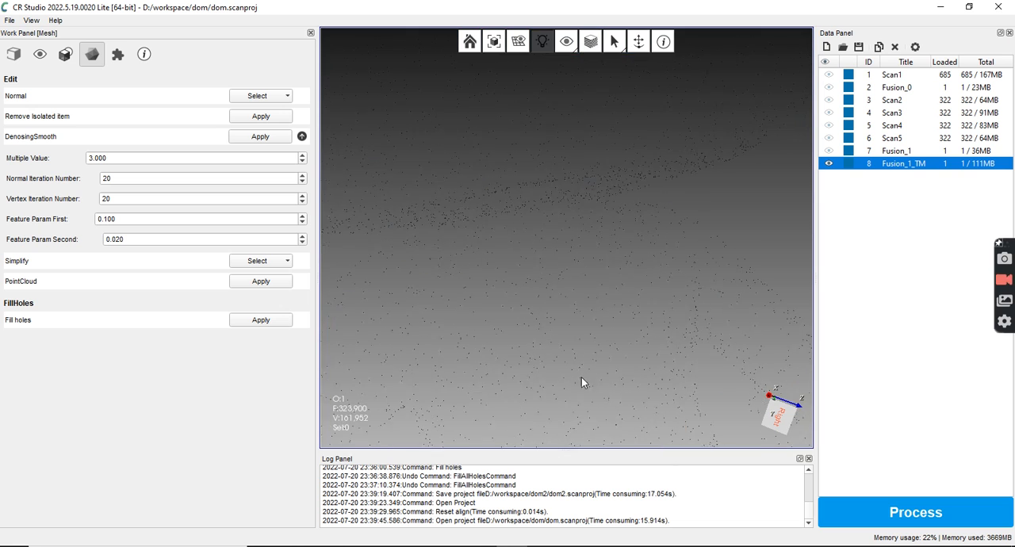
scroll(578, 338, down, 8)
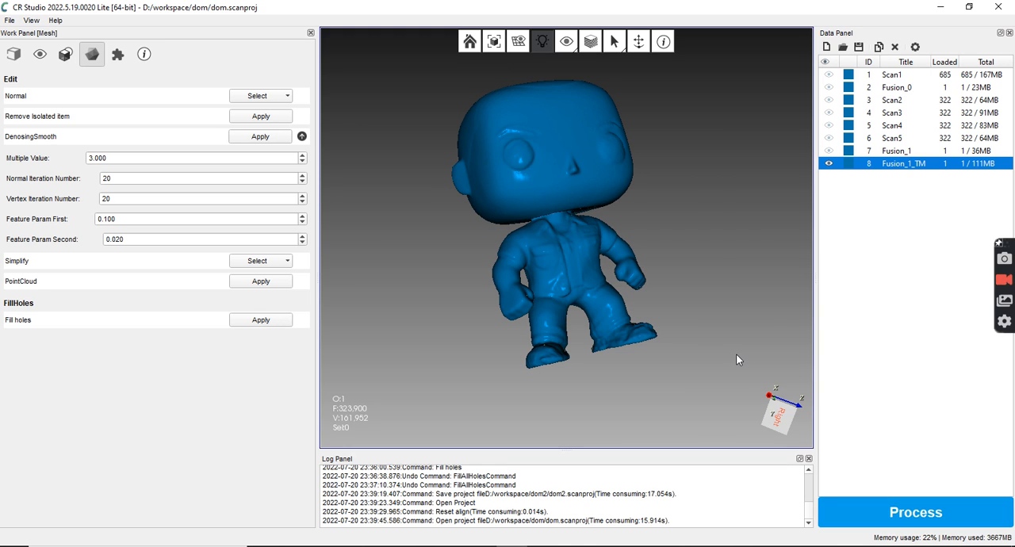
Switch the display mode back to textured and leave only Fusion_1_TM visible
click(828, 163)
click(828, 163)
click(829, 151)
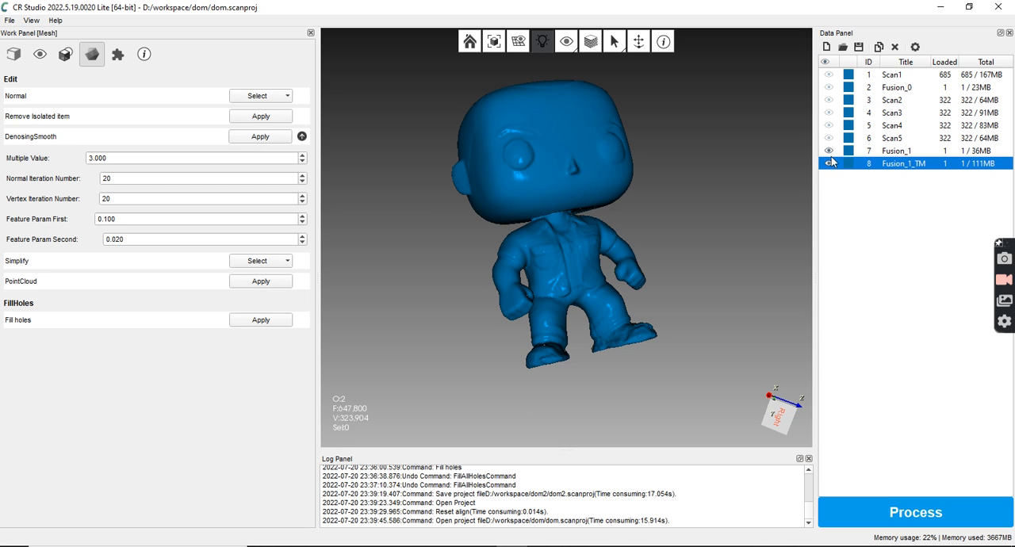
click(593, 41)
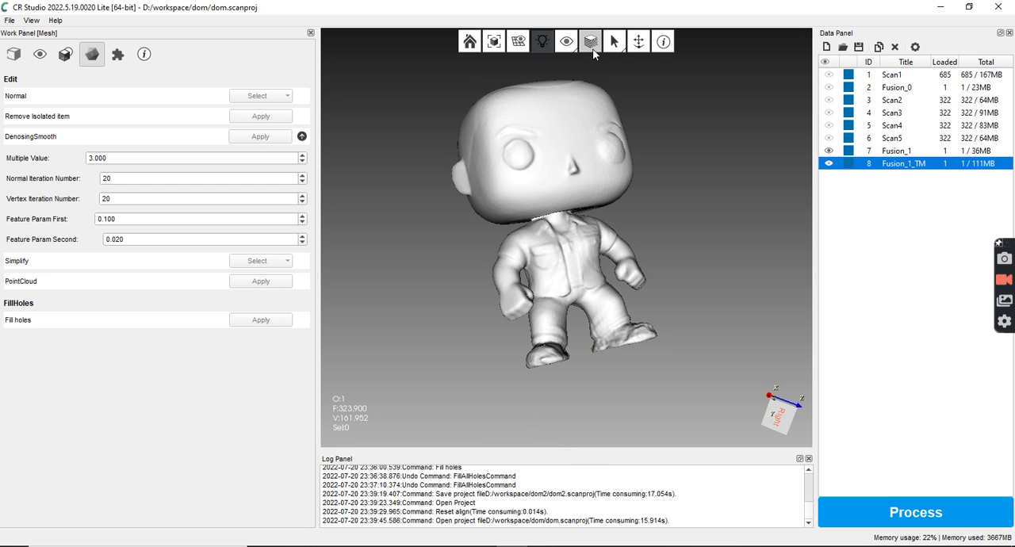
click(829, 150)
Turn the textured figure to the front and inspect the jacket, name patch and cross necklace at close range
drag(726, 251, 493, 344)
drag(486, 134, 663, 151)
drag(631, 181, 611, 182)
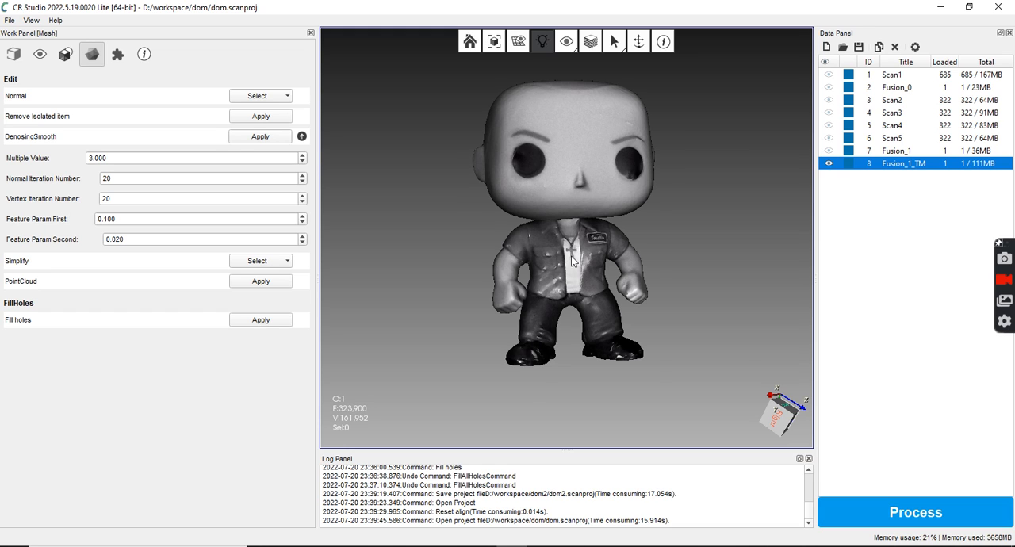
scroll(573, 262, up, 1)
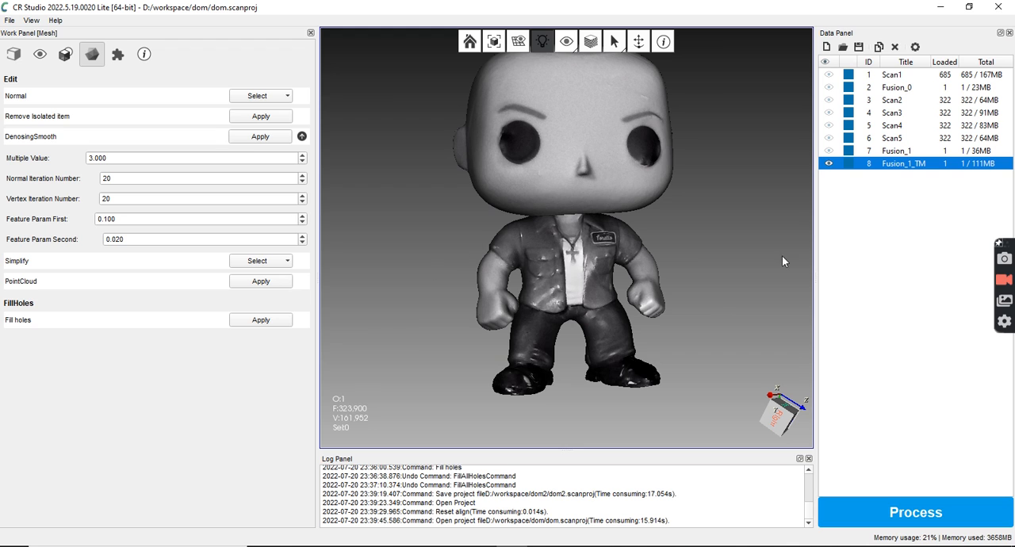
scroll(737, 222, up, 2)
scroll(698, 239, down, 4)
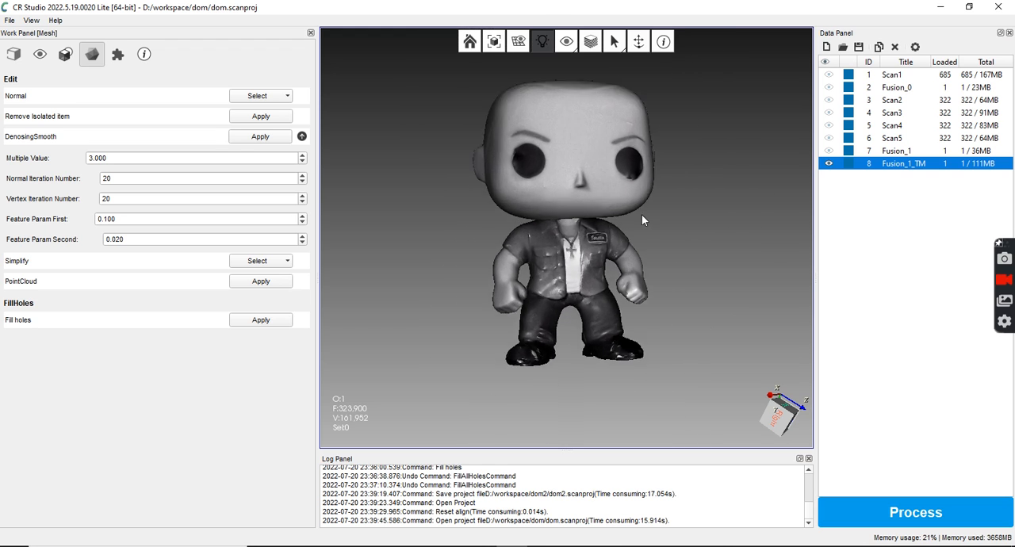
scroll(547, 377, up, 2)
scroll(576, 294, up, 3)
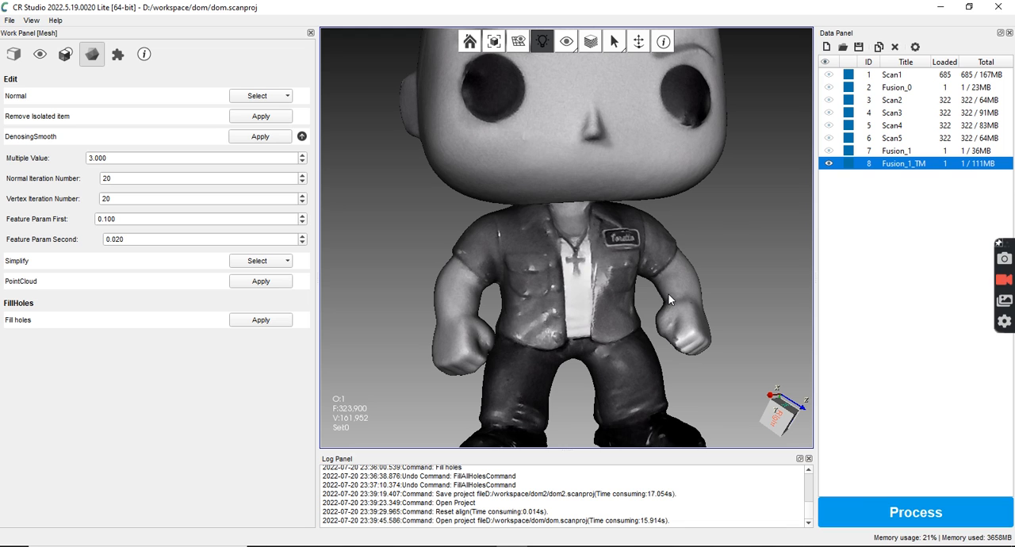
scroll(598, 296, down, 3)
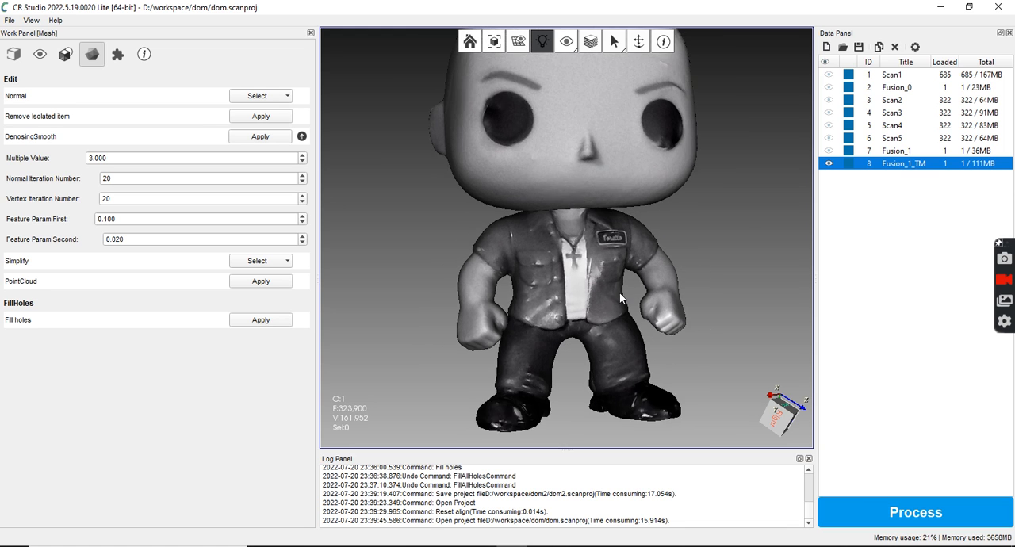
Examine the whole textured Fusion_1_TM figure from several slightly different front angles
mouse_move(684, 264)
mouse_down()
mouse_move(494, 265)
mouse_move(569, 282)
mouse_move(527, 273)
mouse_move(632, 253)
mouse_move(724, 264)
mouse_move(630, 290)
mouse_move(607, 190)
mouse_up()
mouse_move(660, 129)
mouse_down()
mouse_move(710, 161)
mouse_move(633, 199)
mouse_up()
mouse_move(683, 176)
mouse_down()
mouse_move(602, 193)
mouse_move(582, 251)
mouse_up()
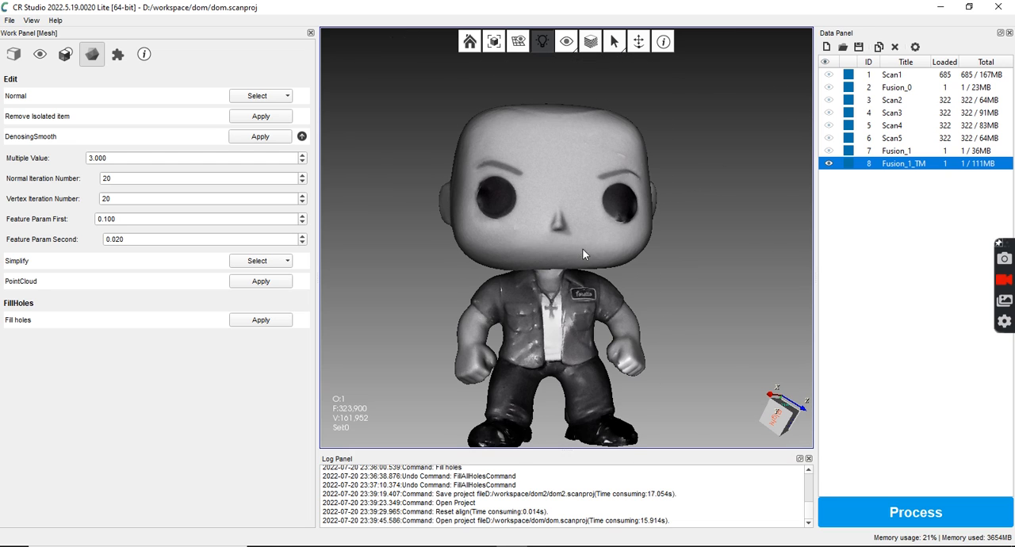
middle_drag(586, 251, 579, 219)
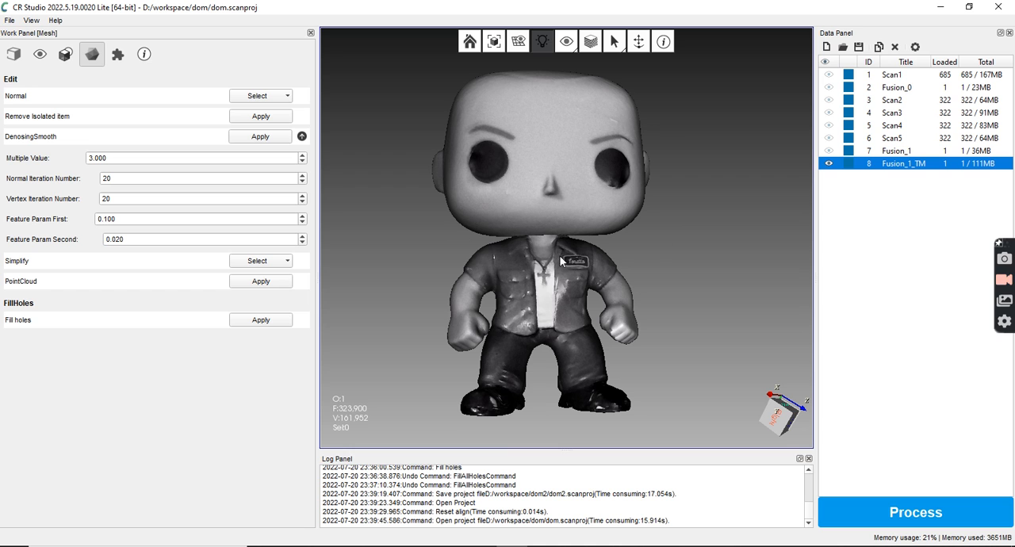
scroll(574, 266, up, 2)
scroll(571, 262, down, 2)
mouse_move(570, 266)
mouse_down()
mouse_move(565, 275)
mouse_move(577, 262)
mouse_up()
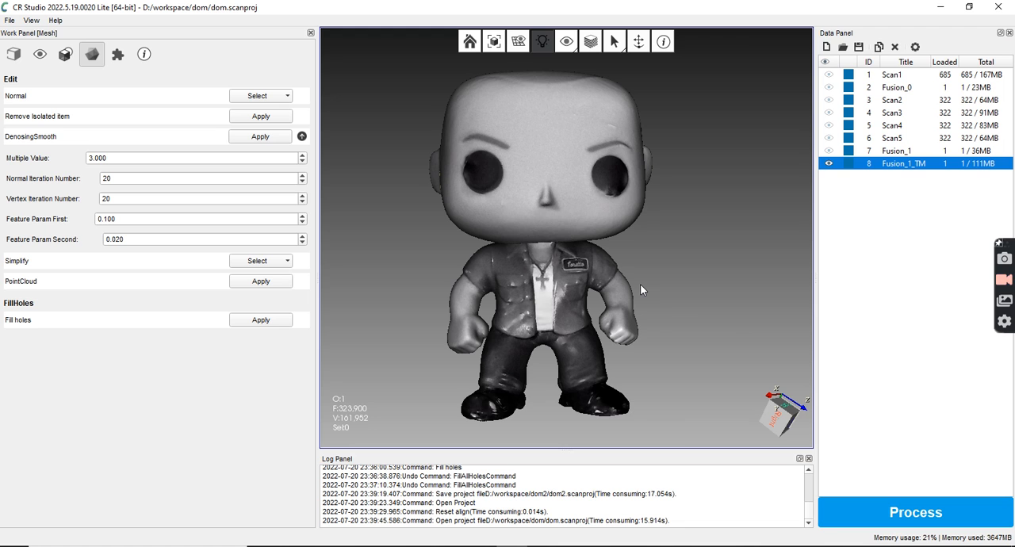
drag(629, 276, 600, 279)
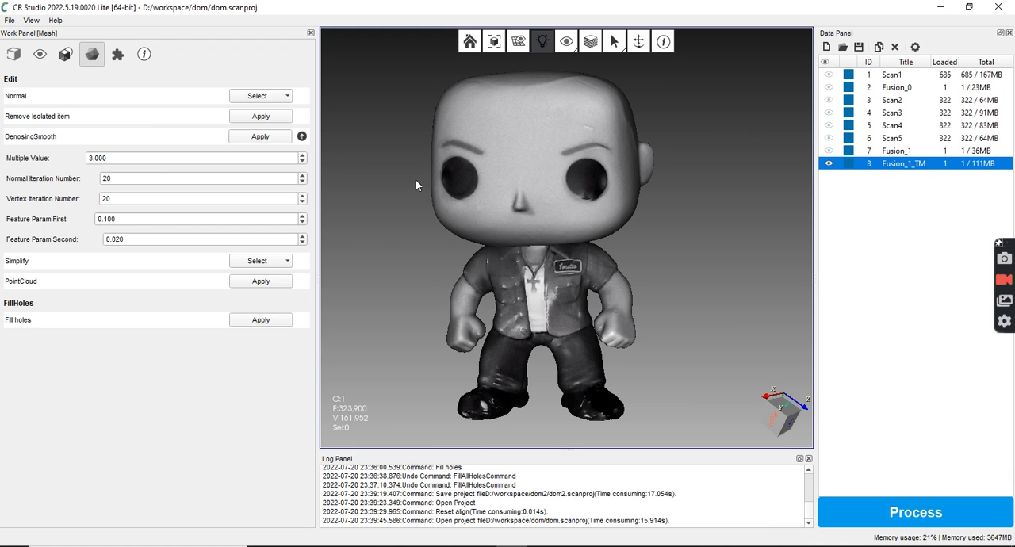
drag(487, 233, 576, 222)
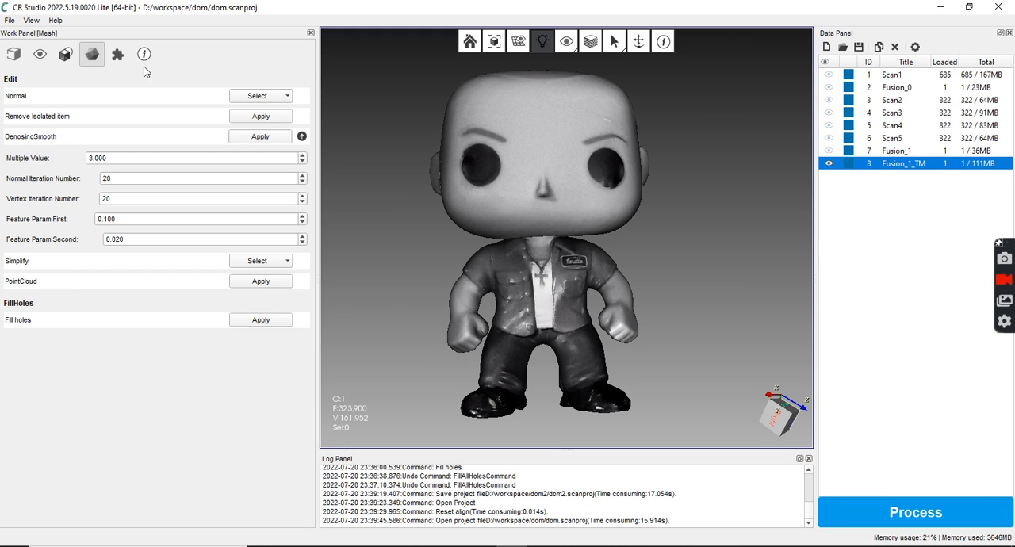
Open the scan parameters to view the Slam Mode setting
click(14, 54)
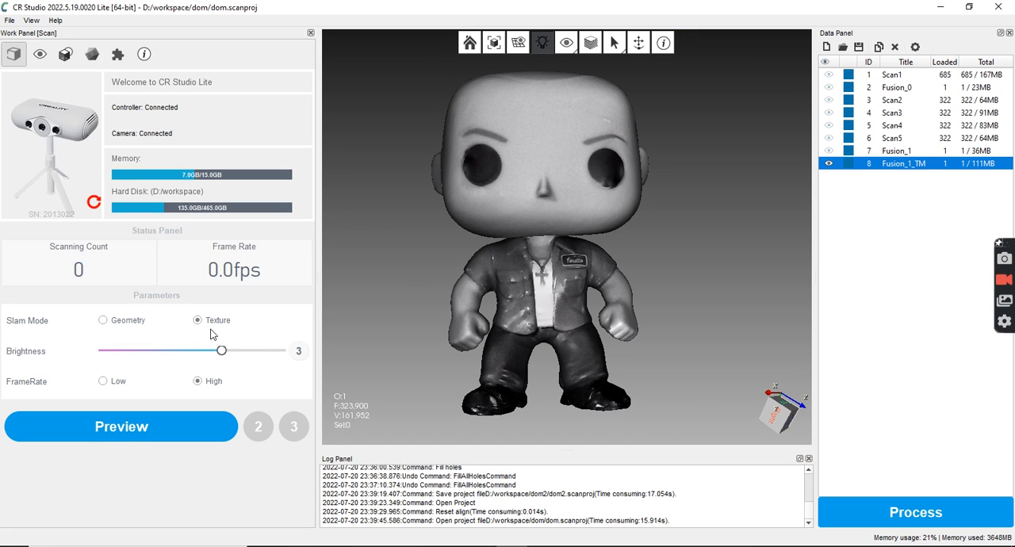